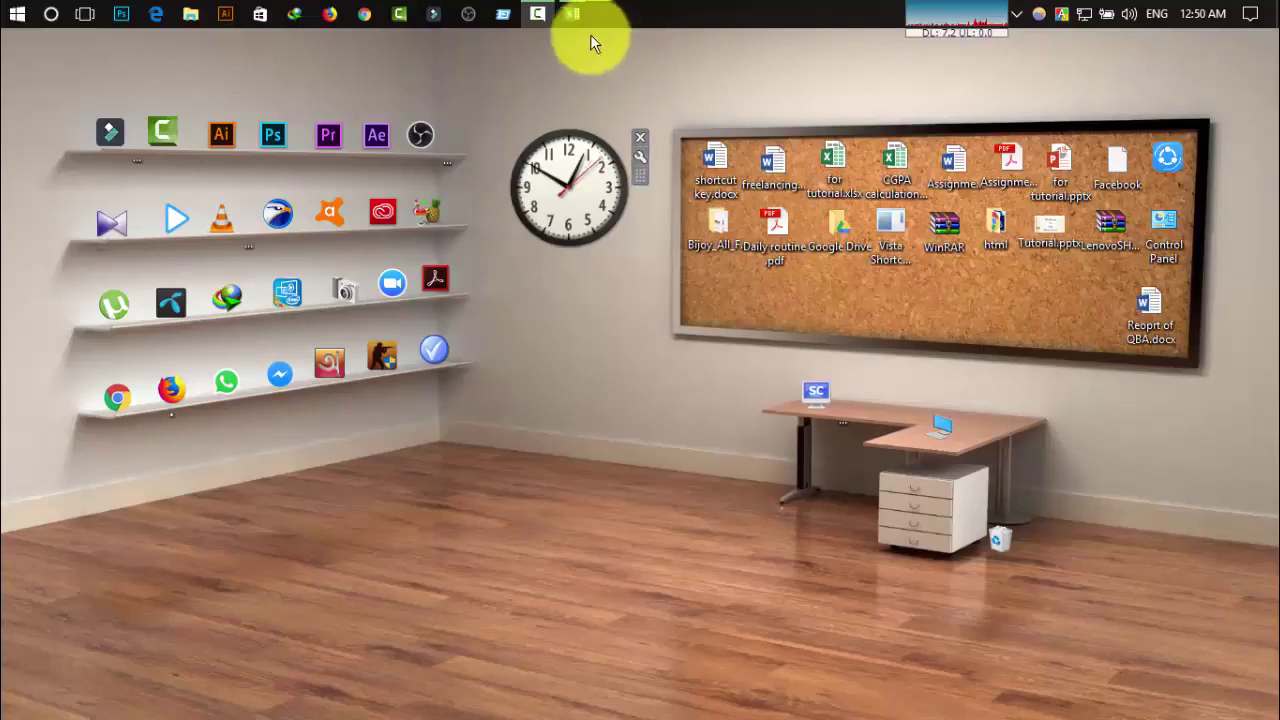
# Step: Restore the for tutorial workbook to show Sheet1's Name and age table
pyautogui.click(571, 15)
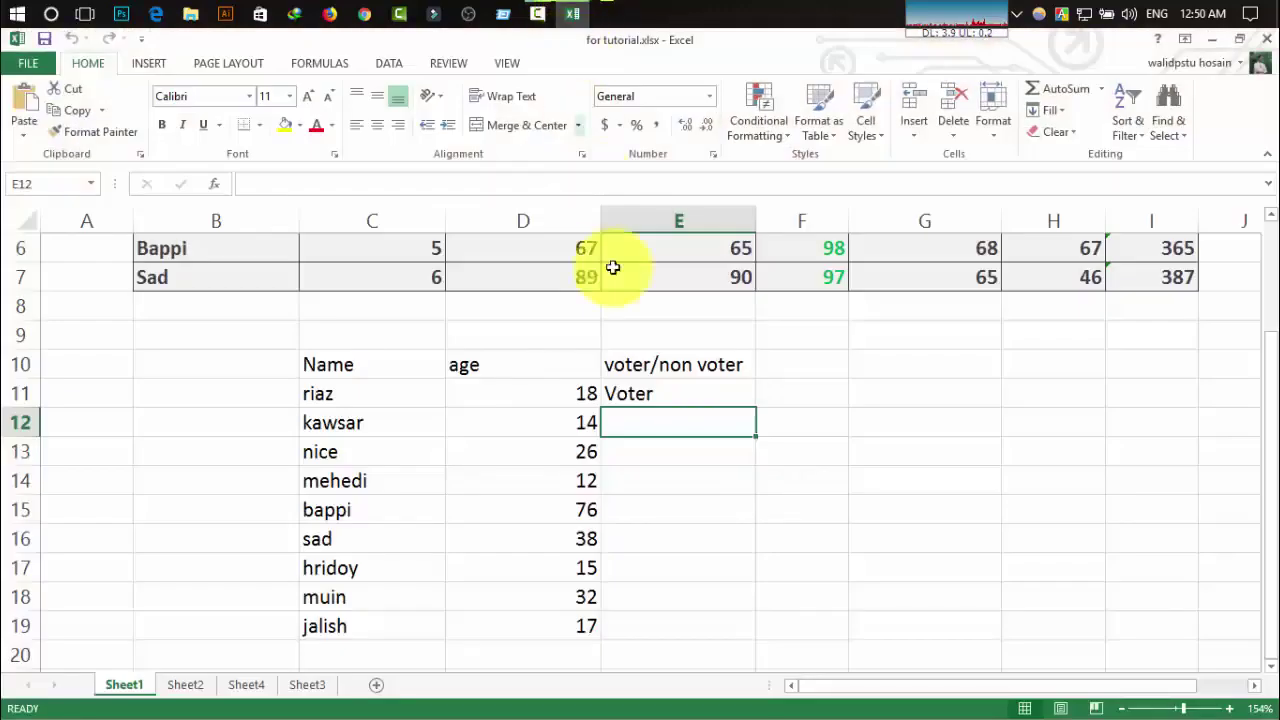
pyautogui.click(880, 400)
pyautogui.click(1150, 398)
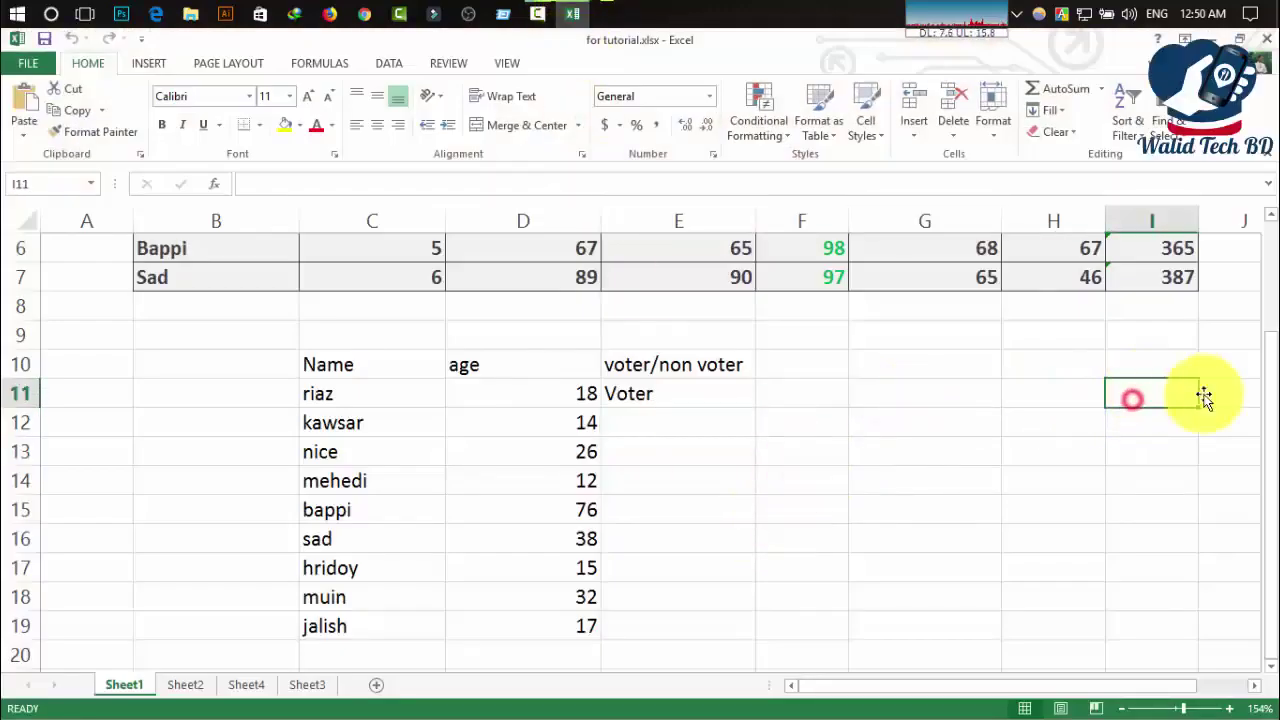
pyautogui.moveTo(1271, 380); pyautogui.dragTo(1271, 428)
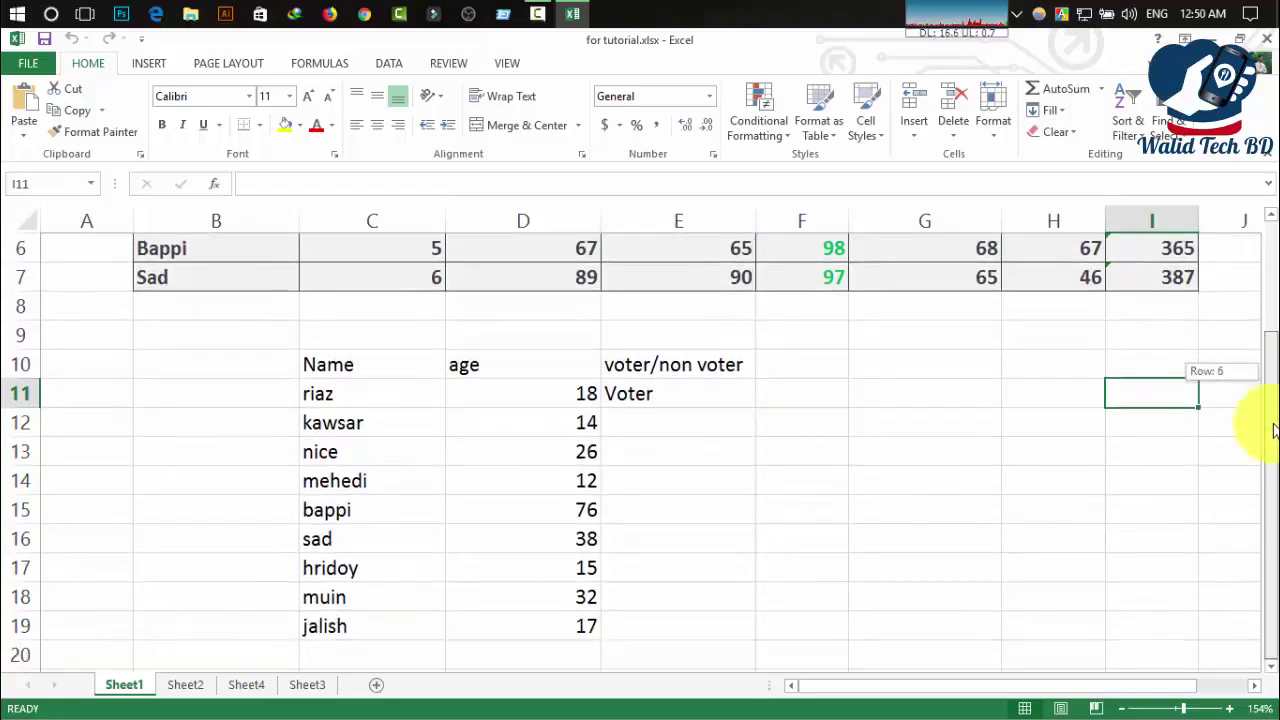
# Step: Look over the Name header, riaz in C11 and the age 14 in D12
pyautogui.click(722, 451)
pyautogui.click(397, 394)
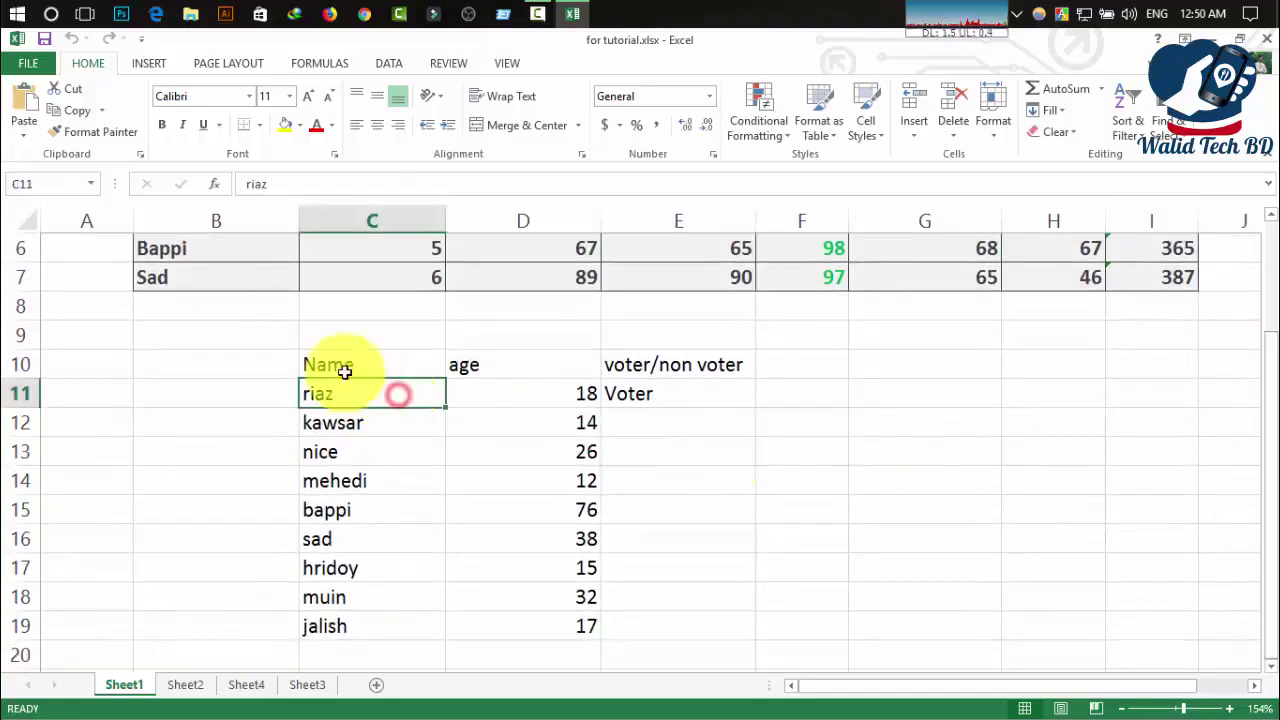
pyautogui.click(643, 394)
pyautogui.click(380, 392)
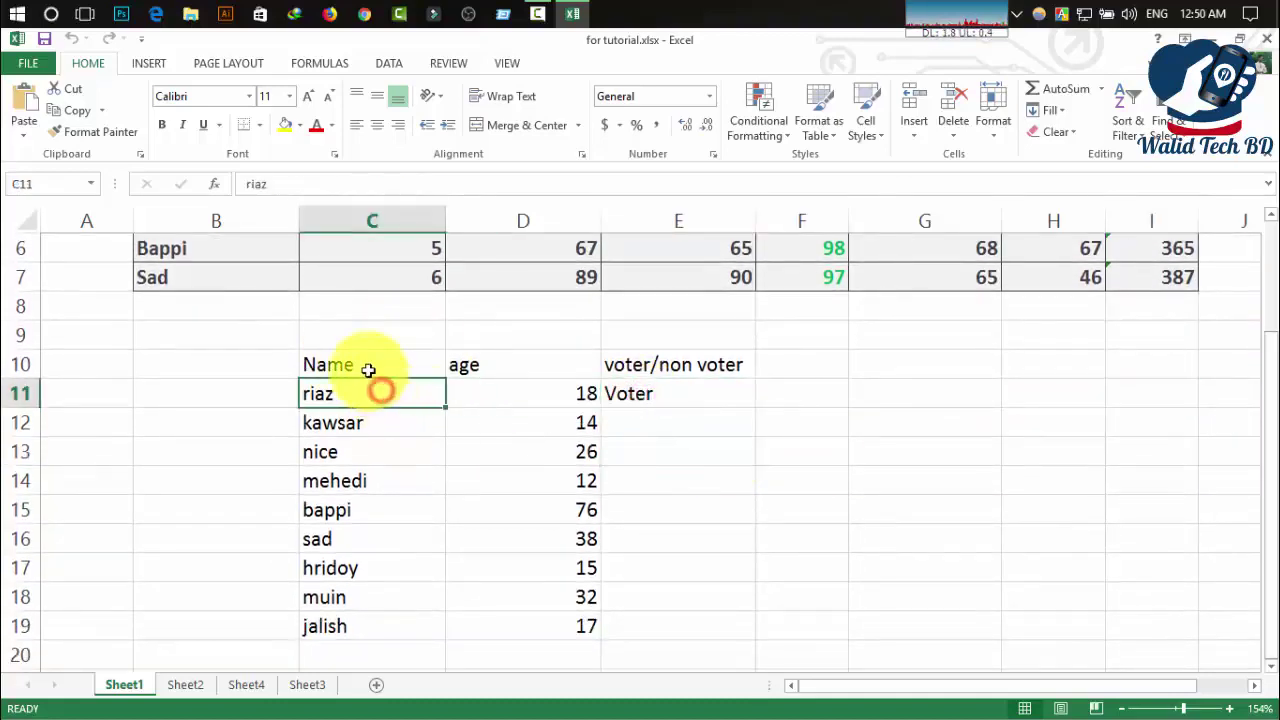
pyautogui.click(368, 362)
pyautogui.click(677, 451)
pyautogui.click(531, 423)
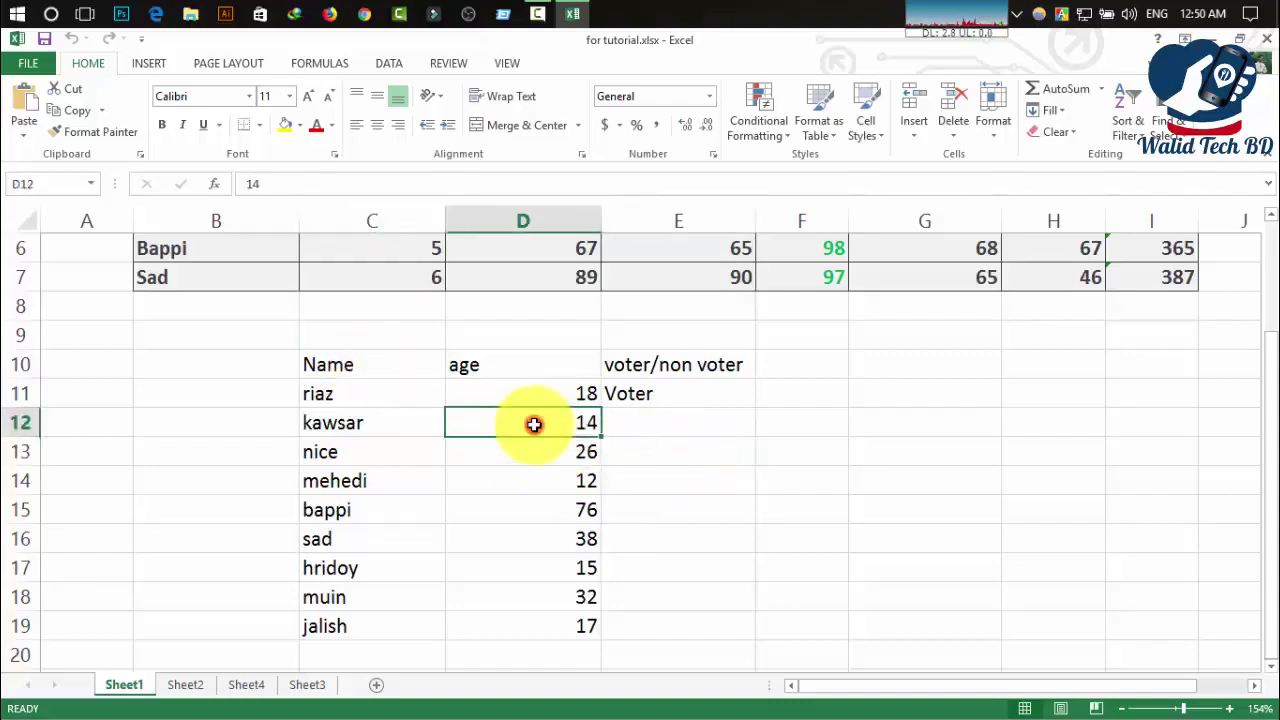
pyautogui.click(388, 367)
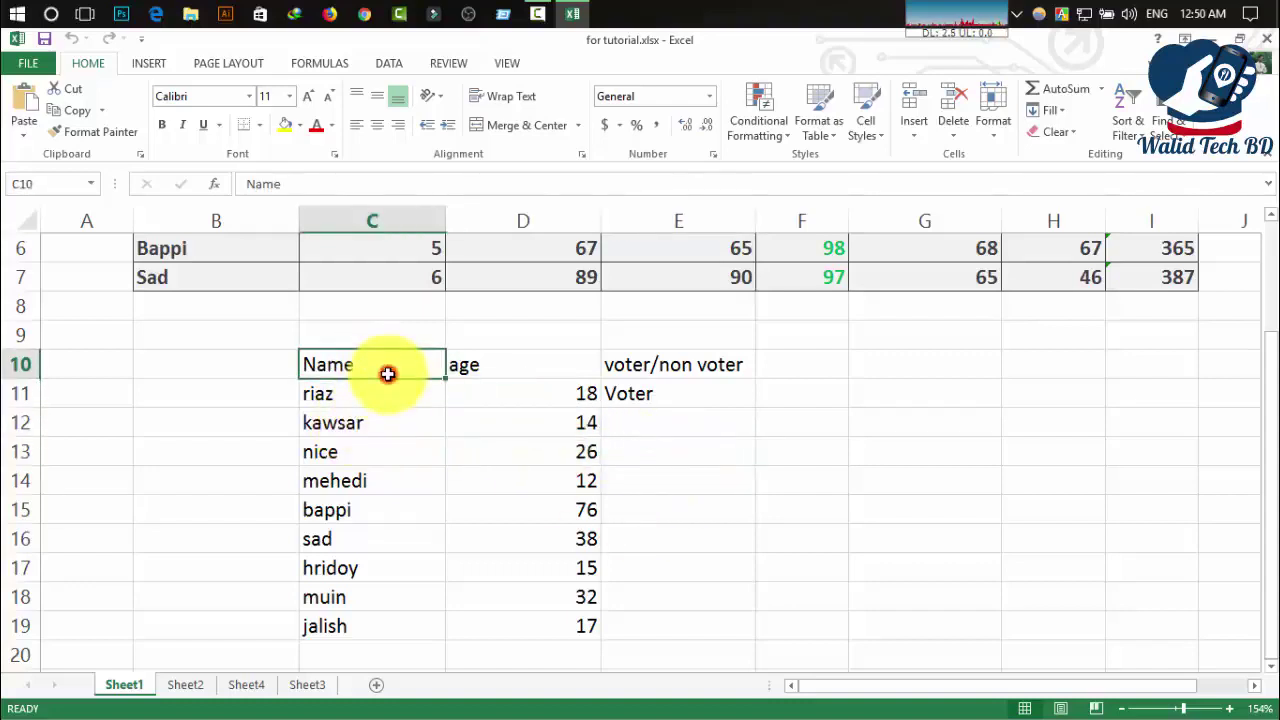
pyautogui.click(680, 425)
# Step: Compare riaz's age 18 with kawsar's age 14, then select E12 for the result
pyautogui.click(389, 394)
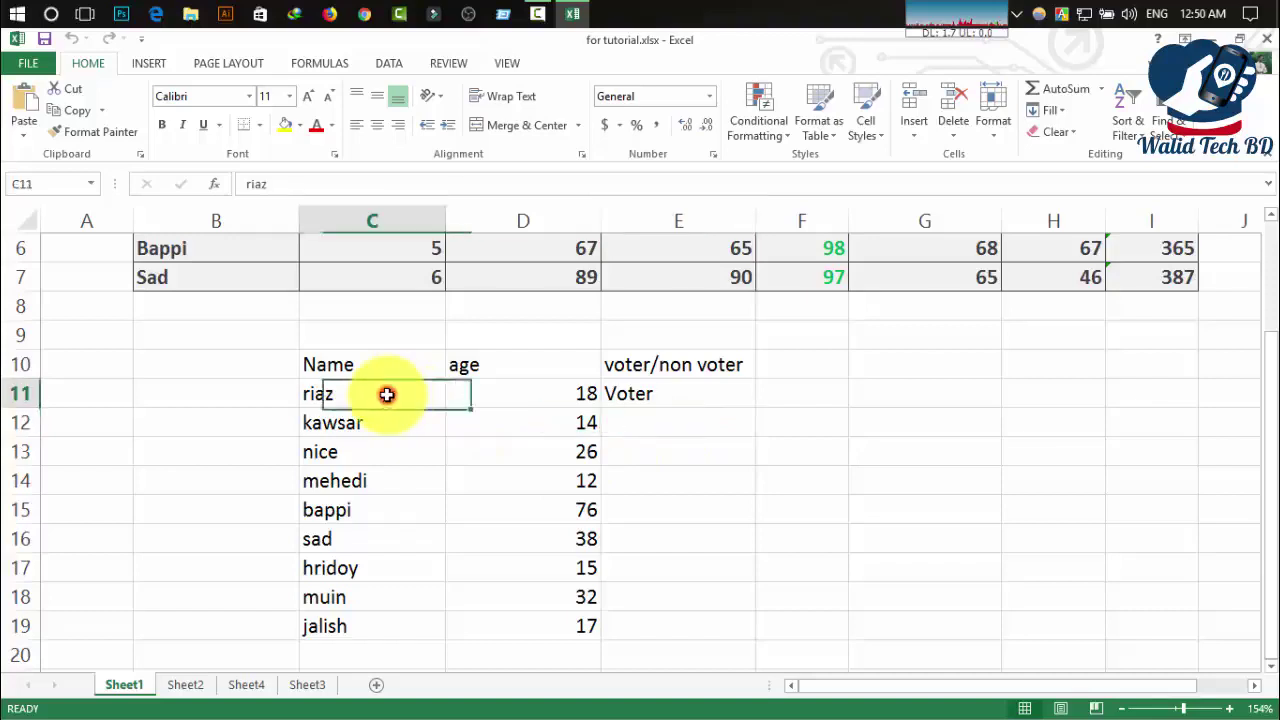
pyautogui.click(551, 370)
pyautogui.click(362, 376)
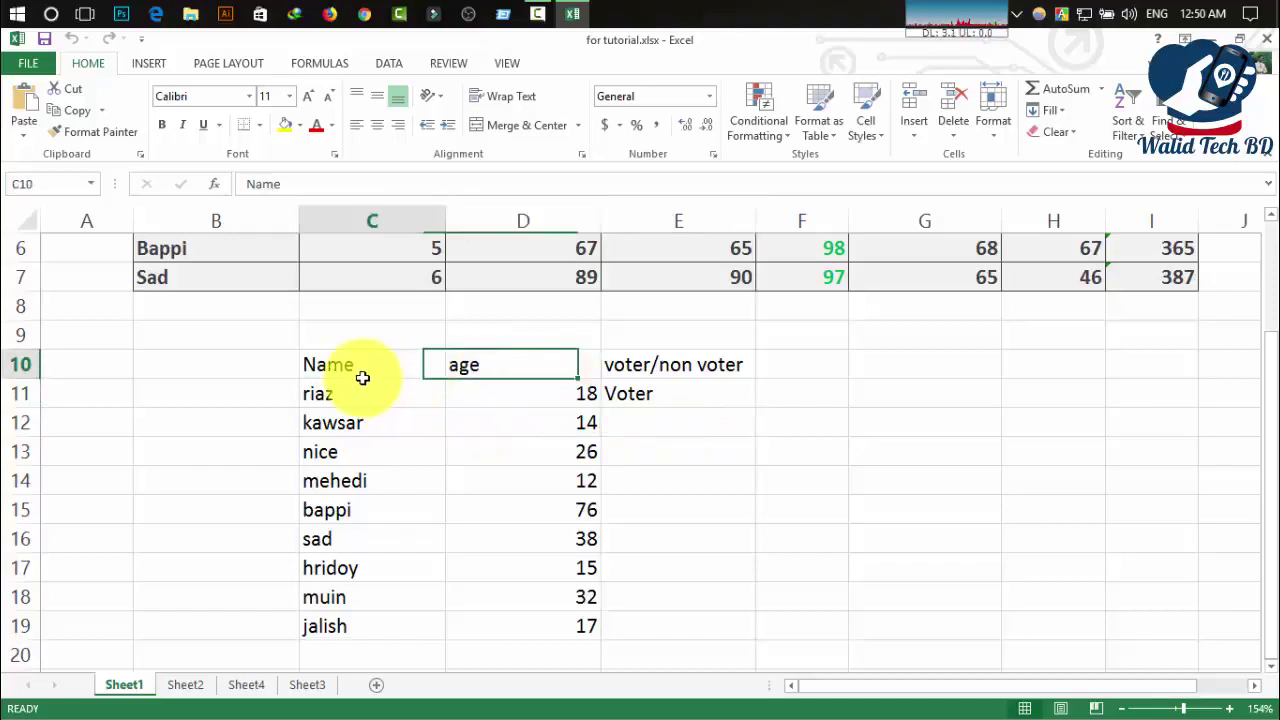
pyautogui.click(364, 396)
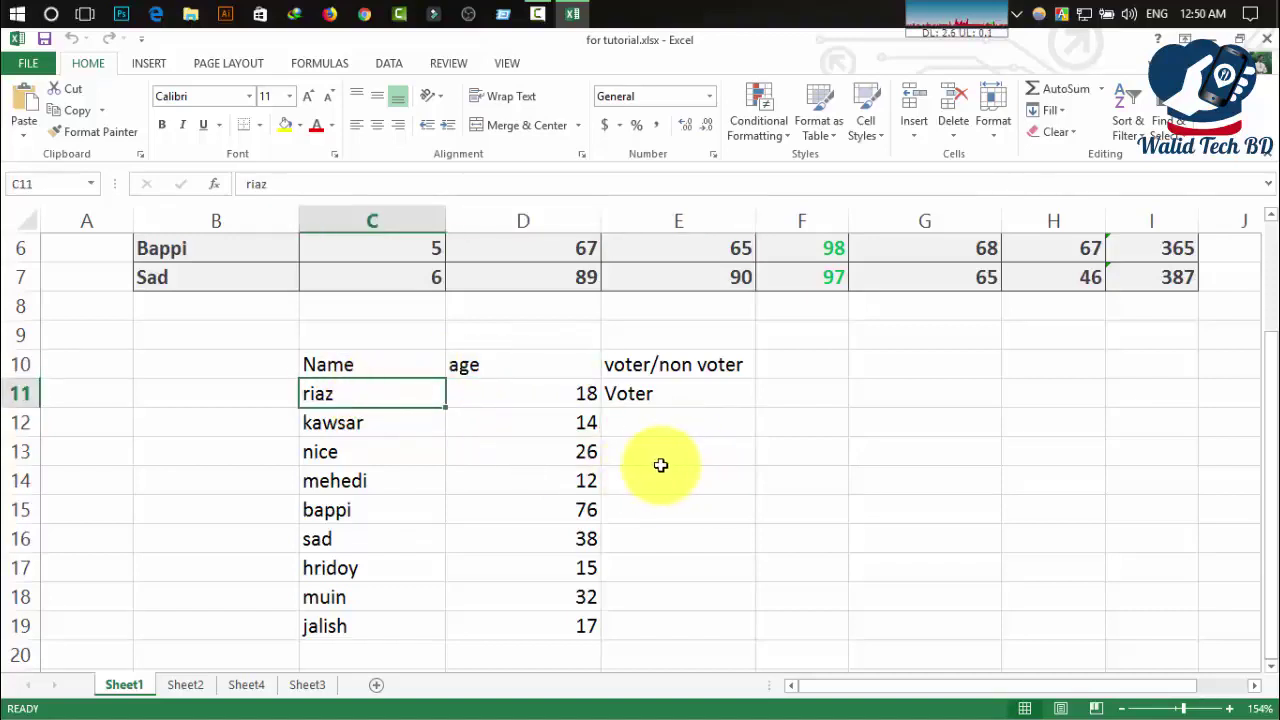
pyautogui.click(529, 398)
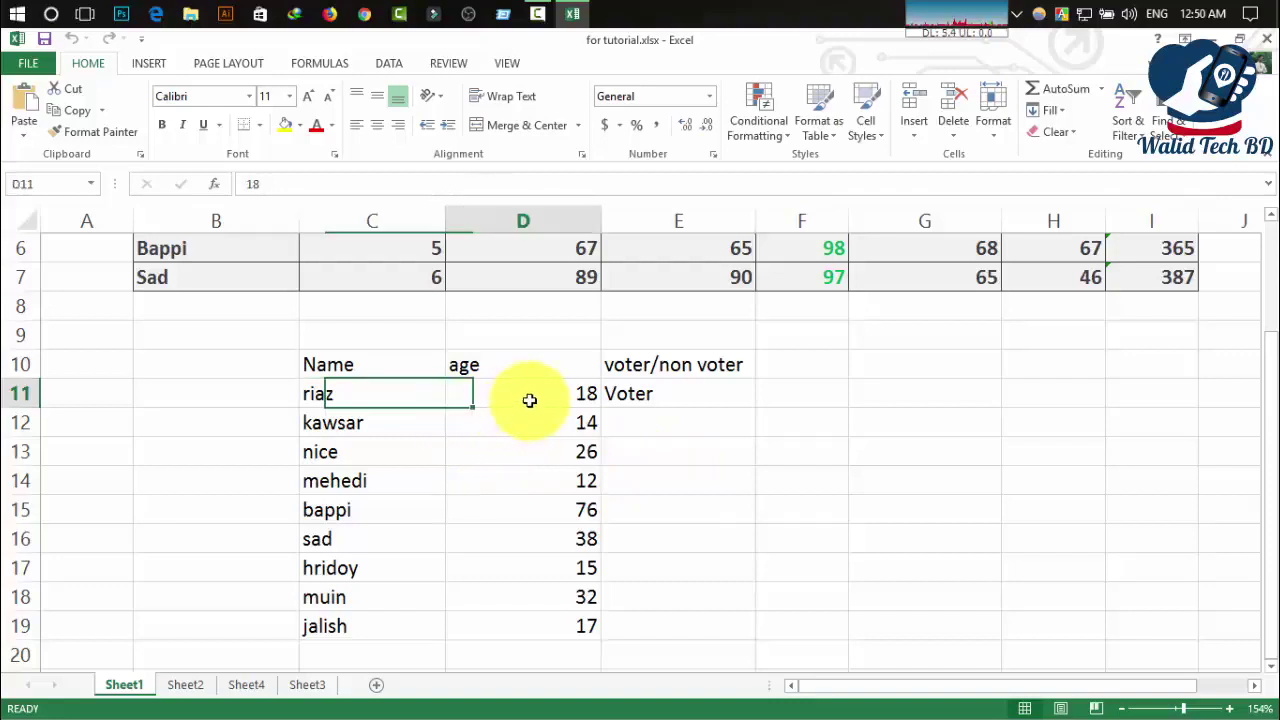
pyautogui.click(412, 398)
pyautogui.click(352, 424)
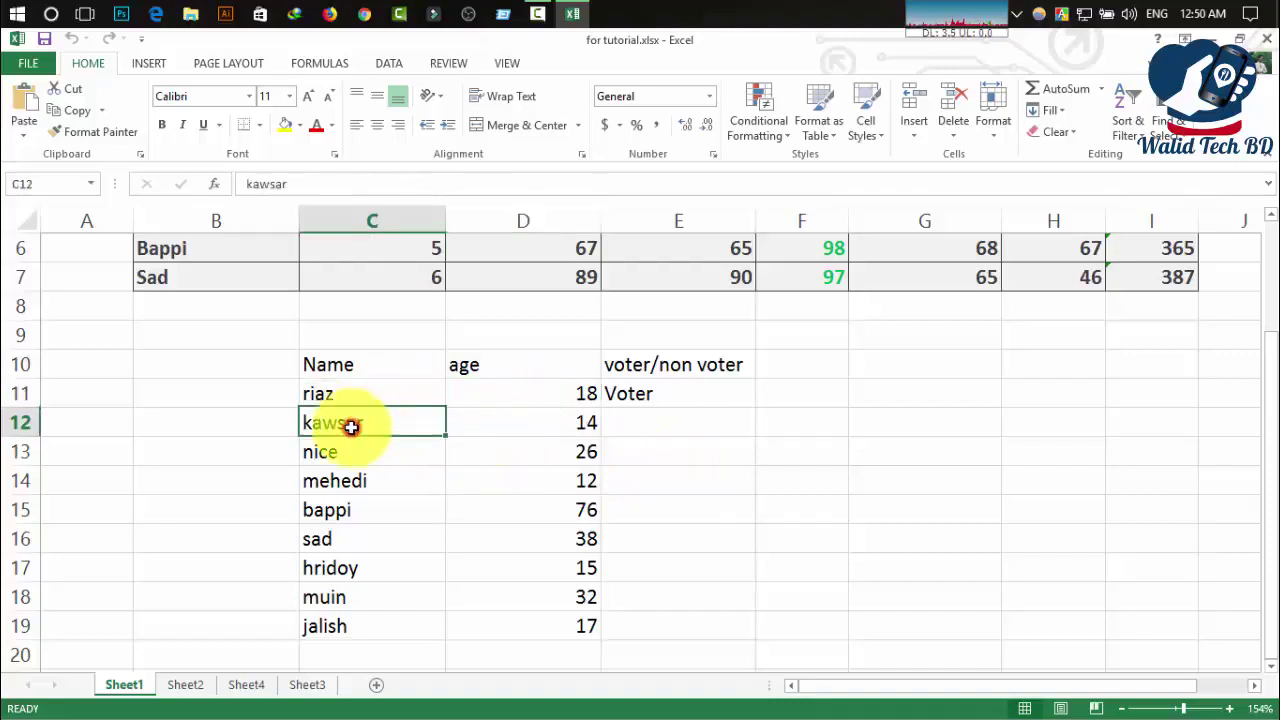
pyautogui.click(366, 368)
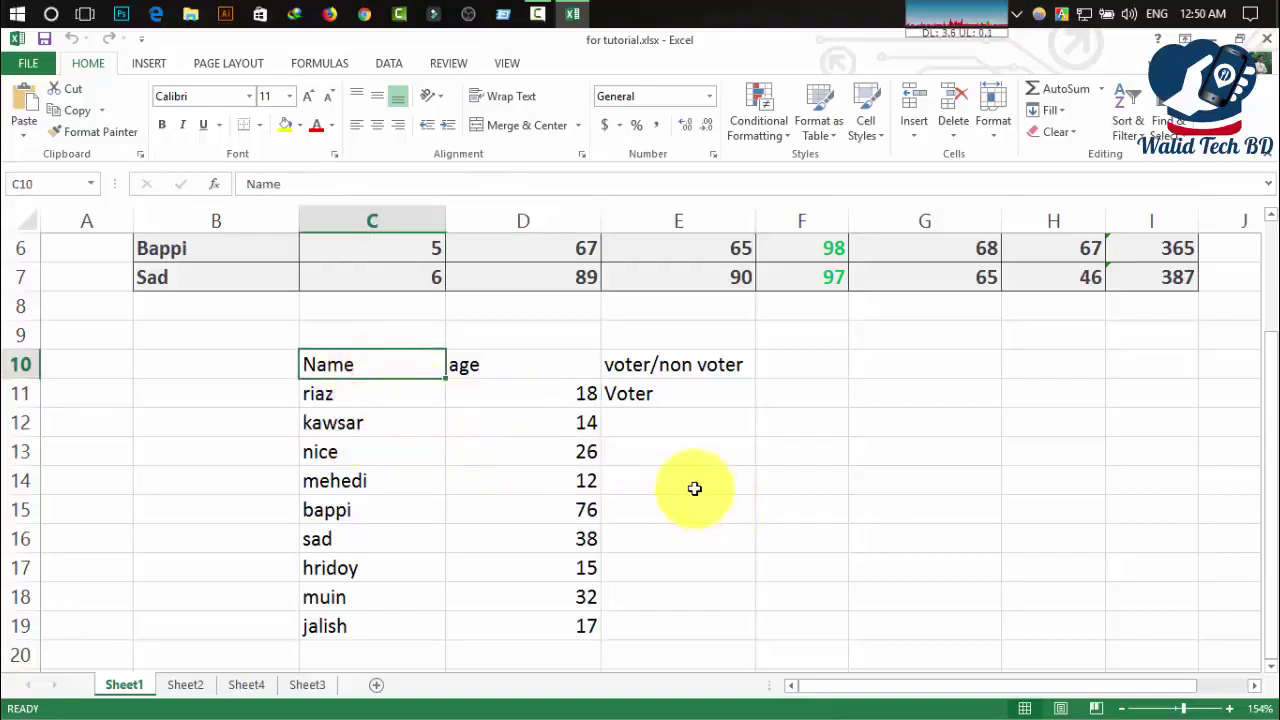
pyautogui.click(478, 418)
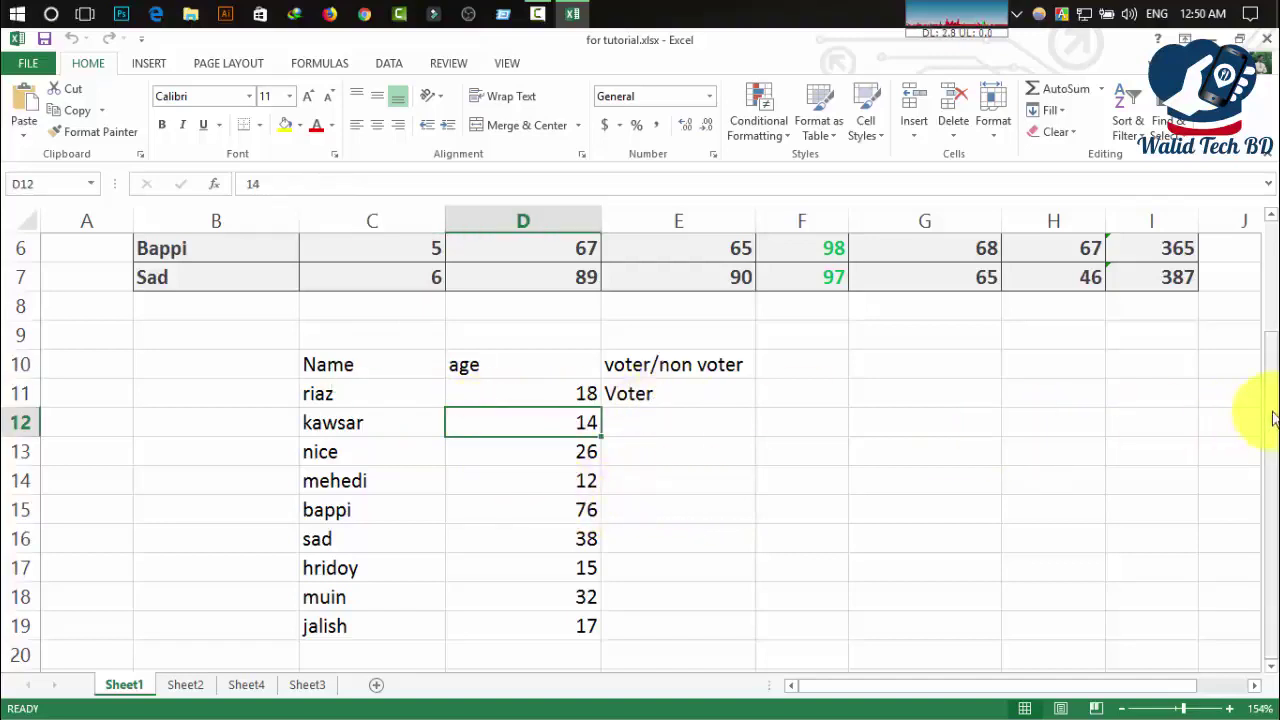
pyautogui.moveTo(1273, 420)
pyautogui.mouseDown()
pyautogui.moveTo(1268, 265)
pyautogui.moveTo(1268, 410)
pyautogui.mouseUp()
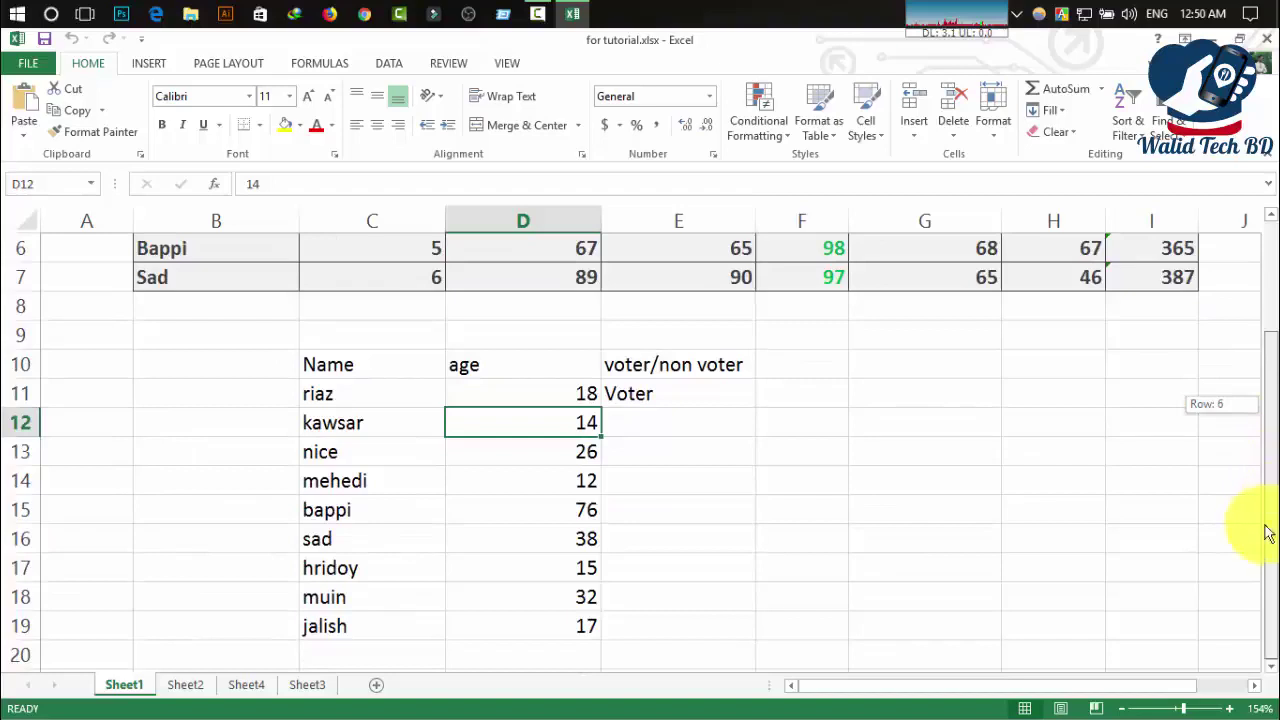
pyautogui.click(681, 430)
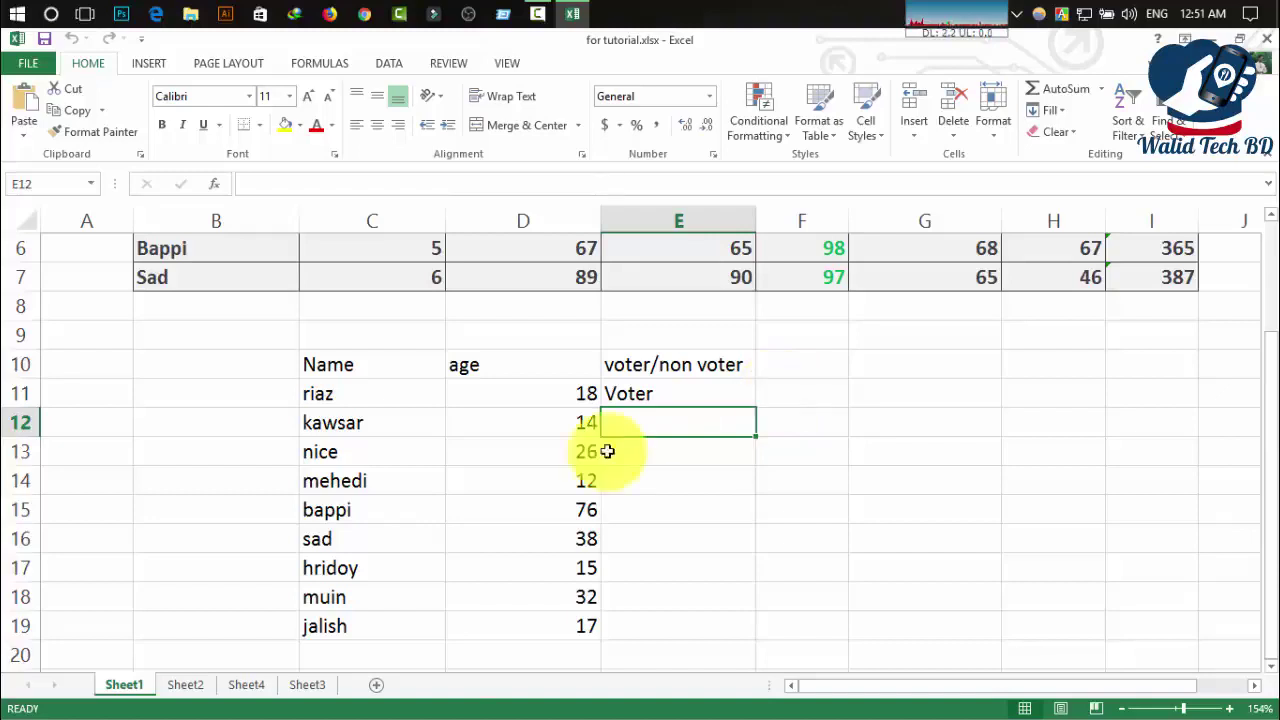
# Step: In E12 start the formula =if(D12>=18," to test kawsar's age of 14
pyautogui.click(694, 475)
pyautogui.click(684, 426)
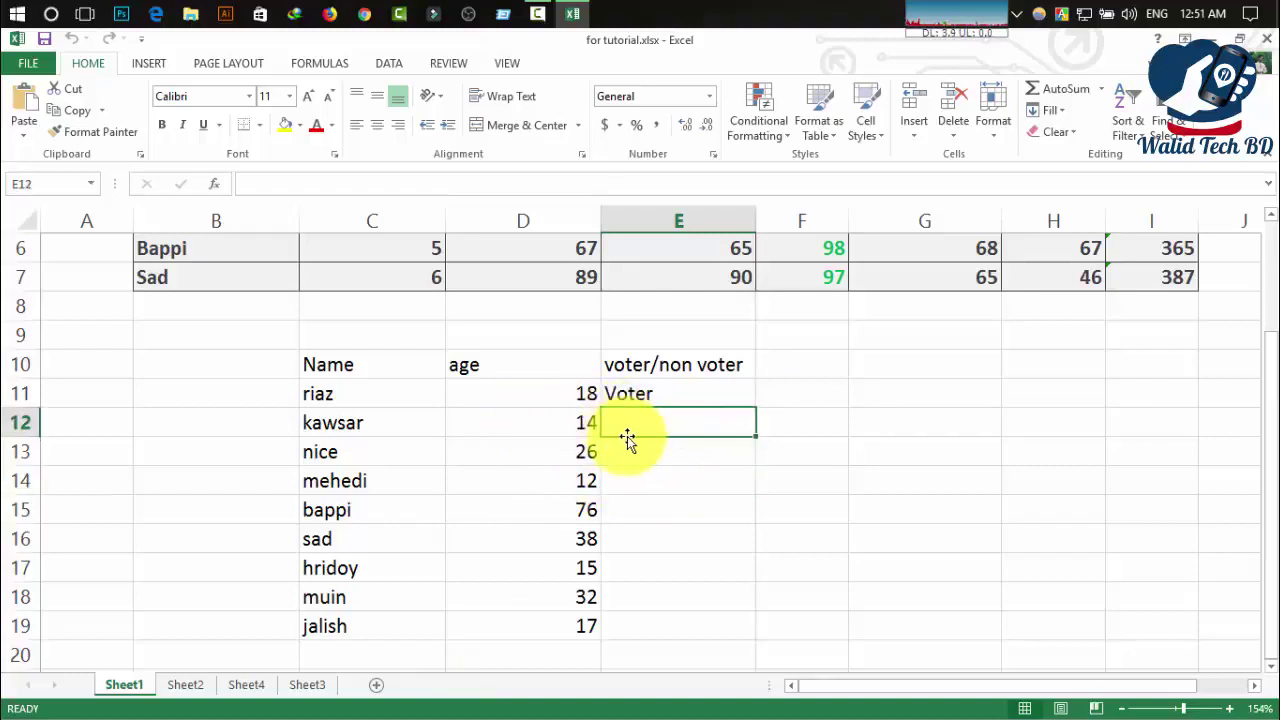
pyautogui.click(640, 478)
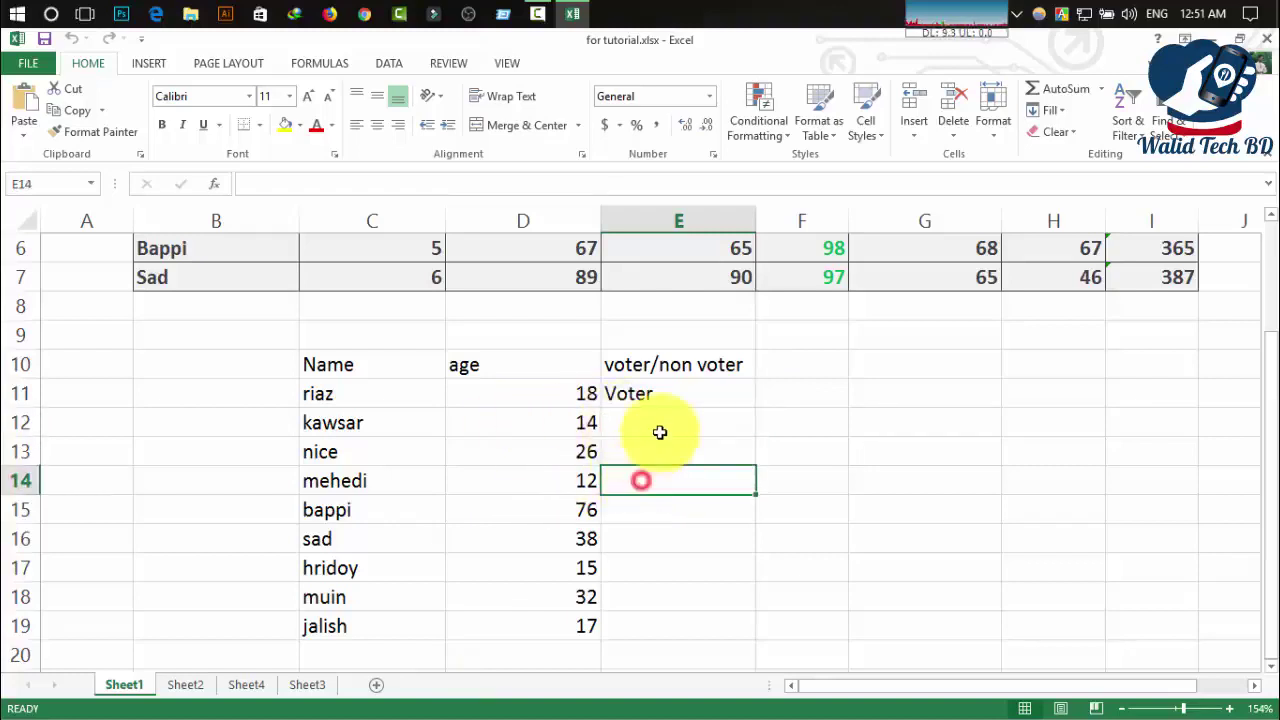
pyautogui.click(663, 423)
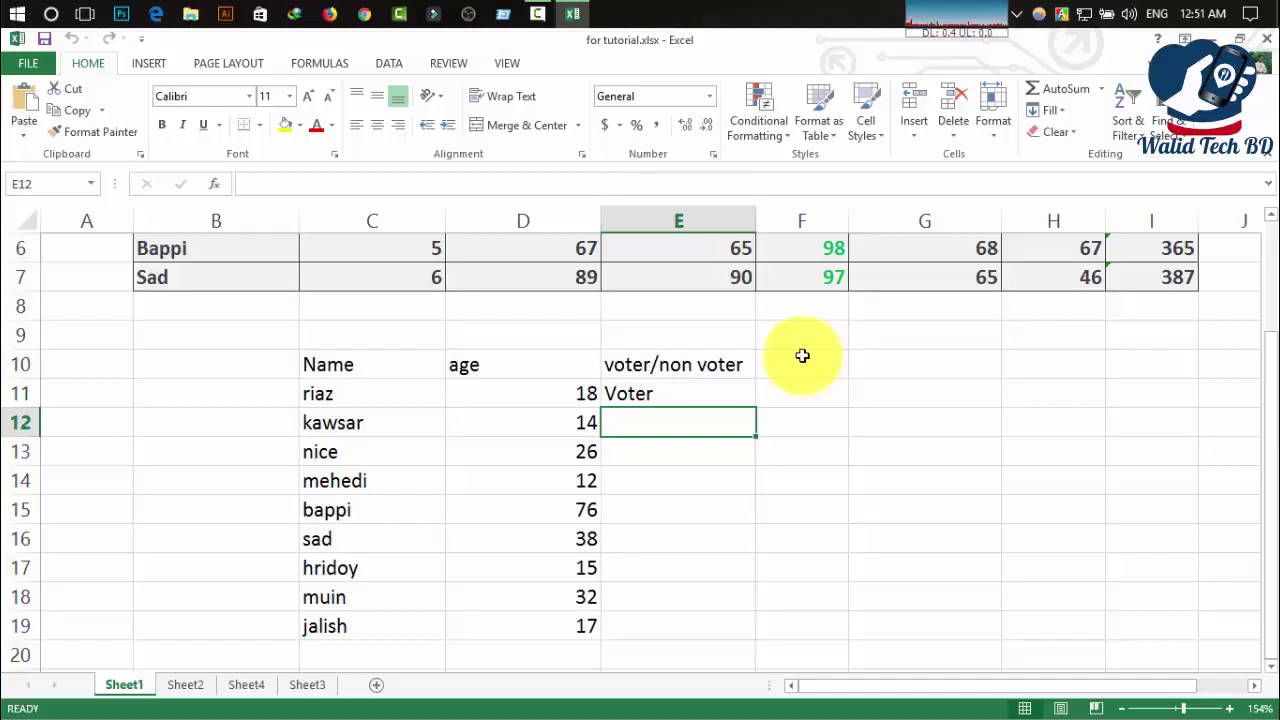
pyautogui.write('=')
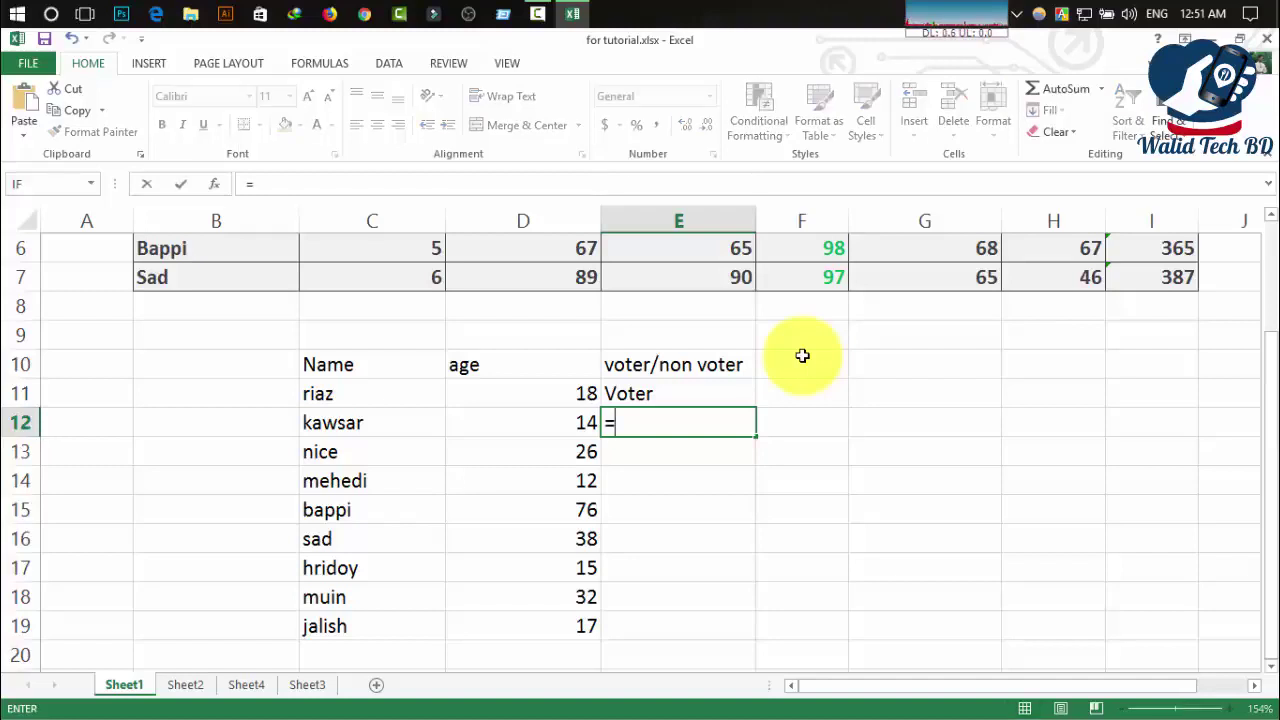
pyautogui.write('if')
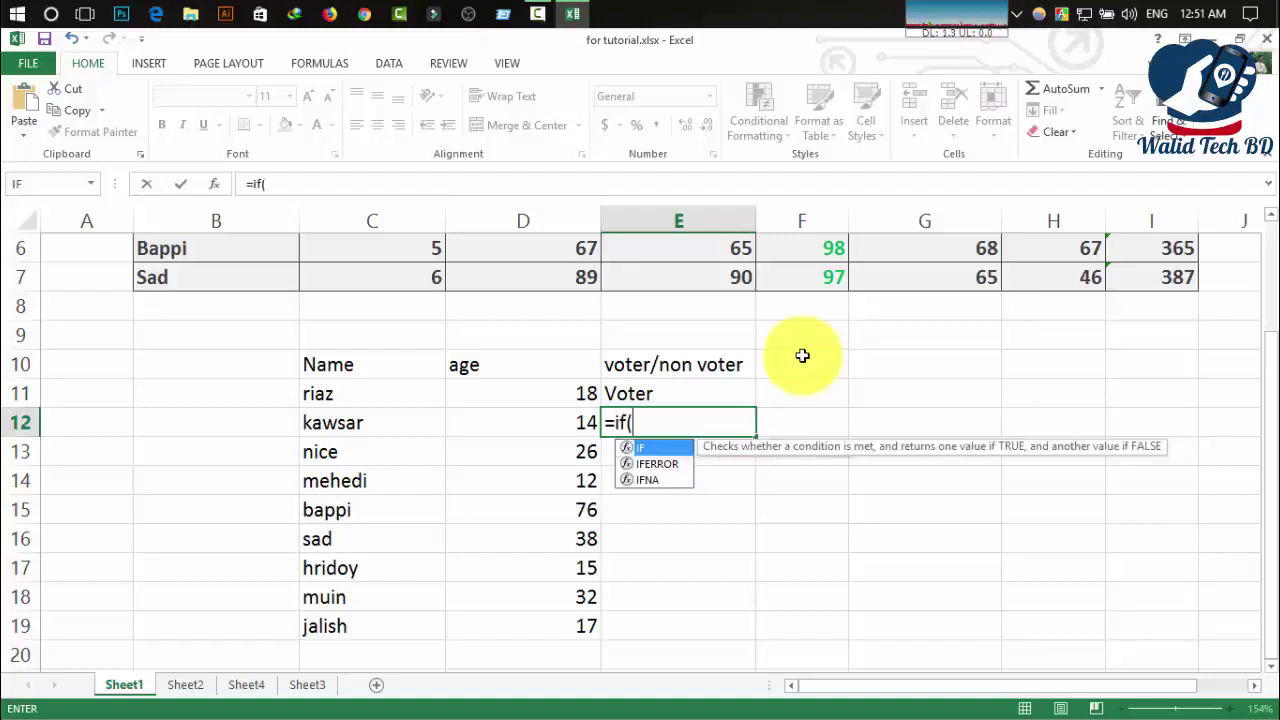
pyautogui.write('(')
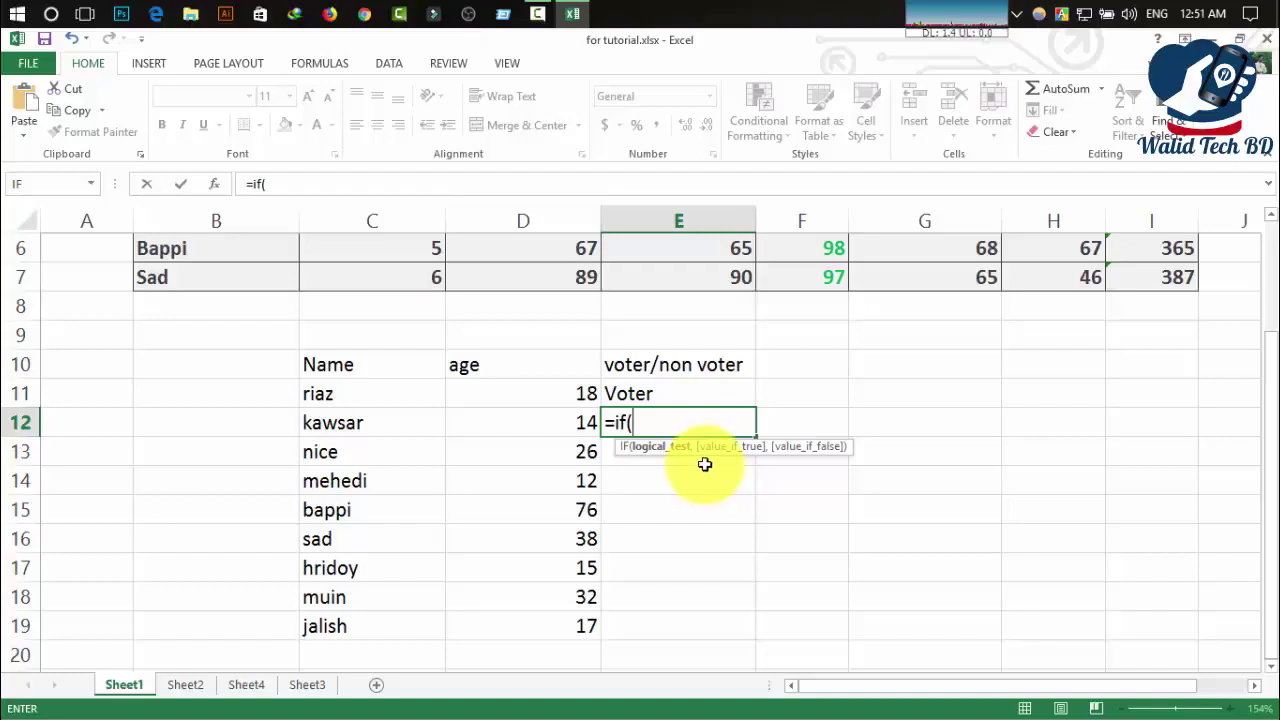
pyautogui.click(568, 423)
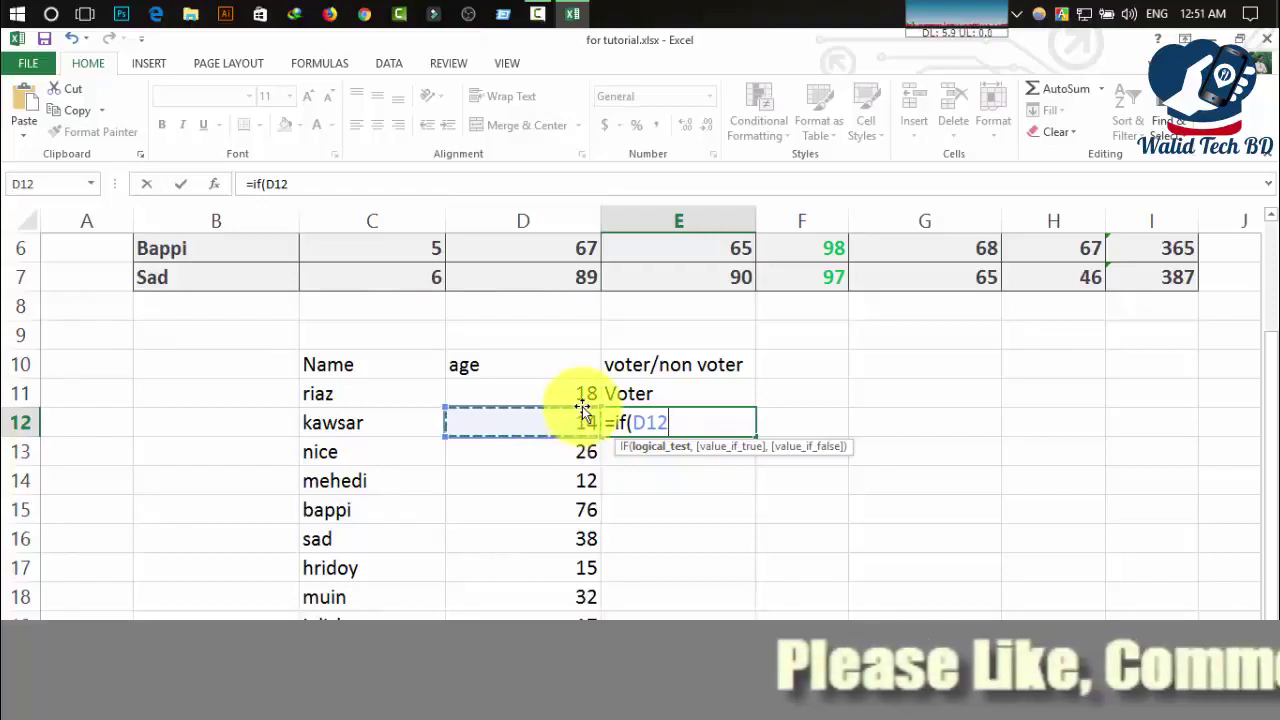
pyautogui.write('>')
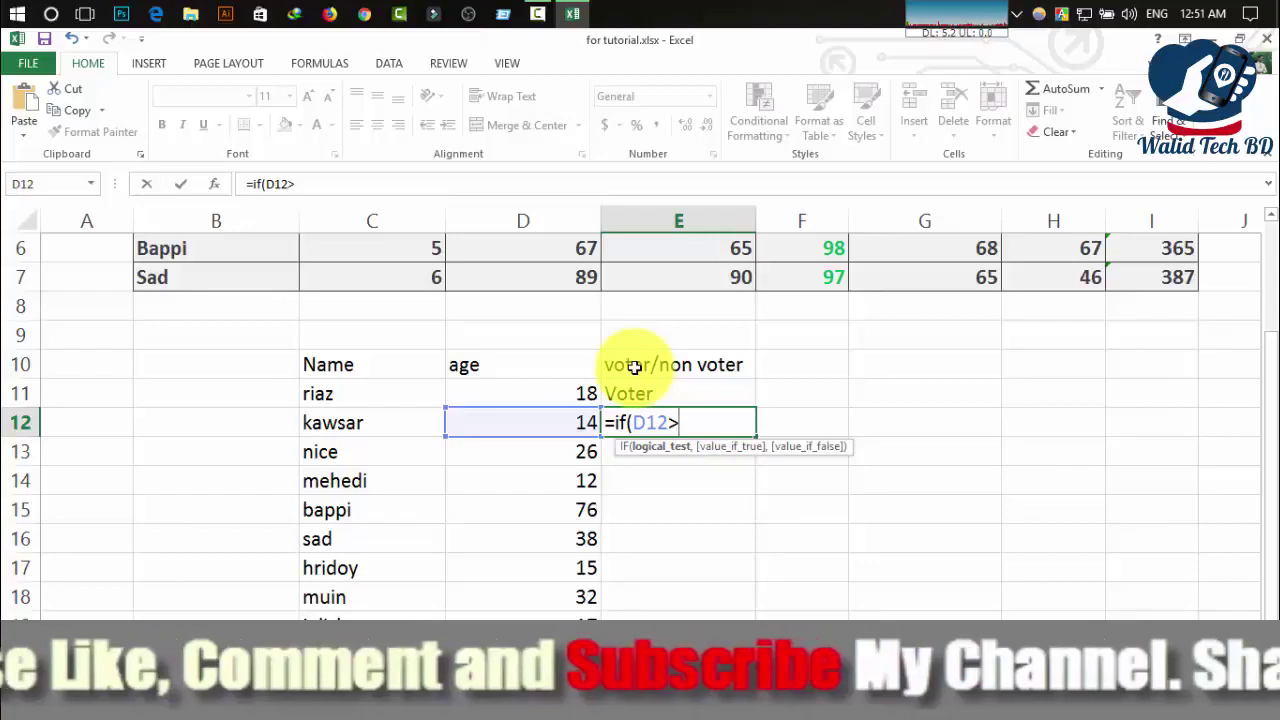
pyautogui.write('=18')
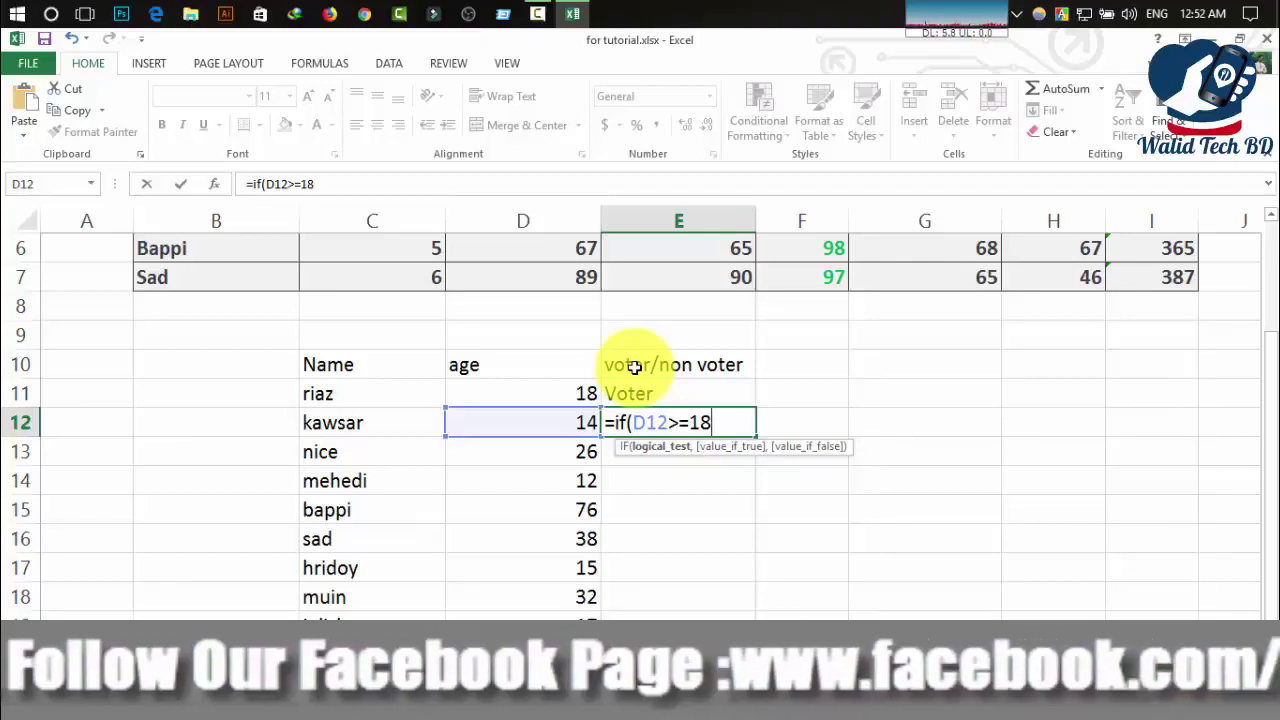
pyautogui.write(',')
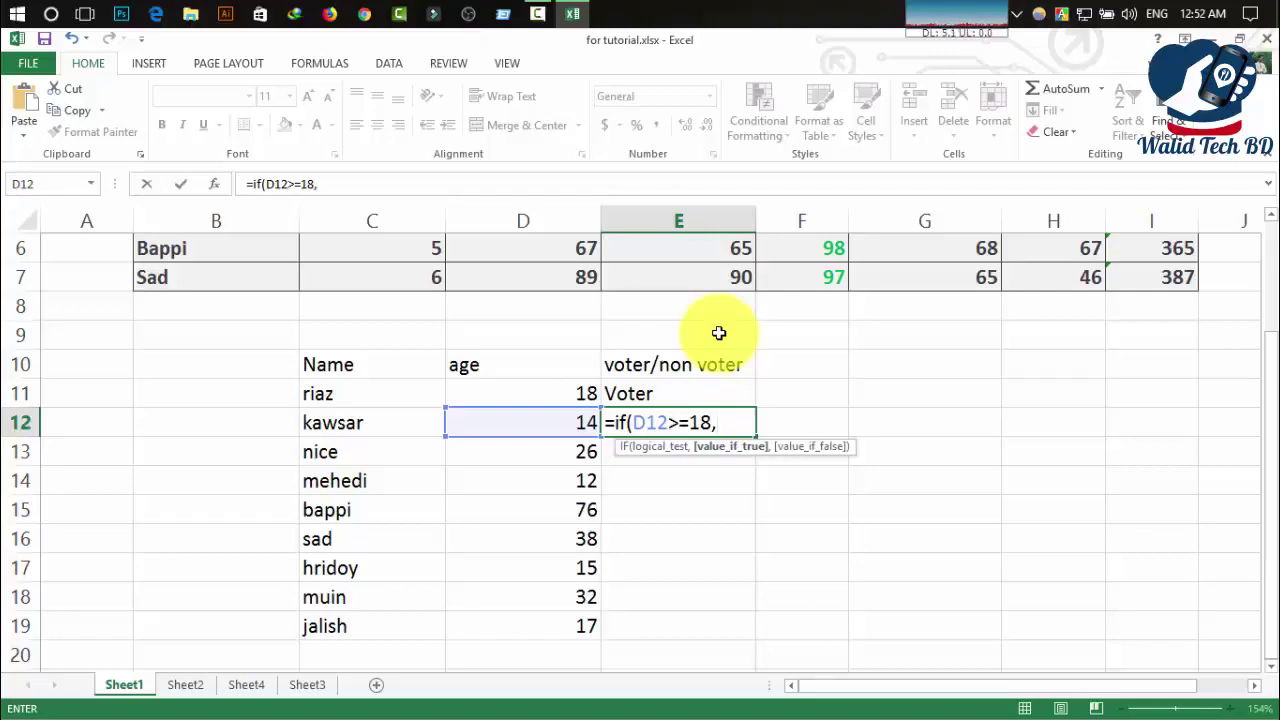
pyautogui.write('"')
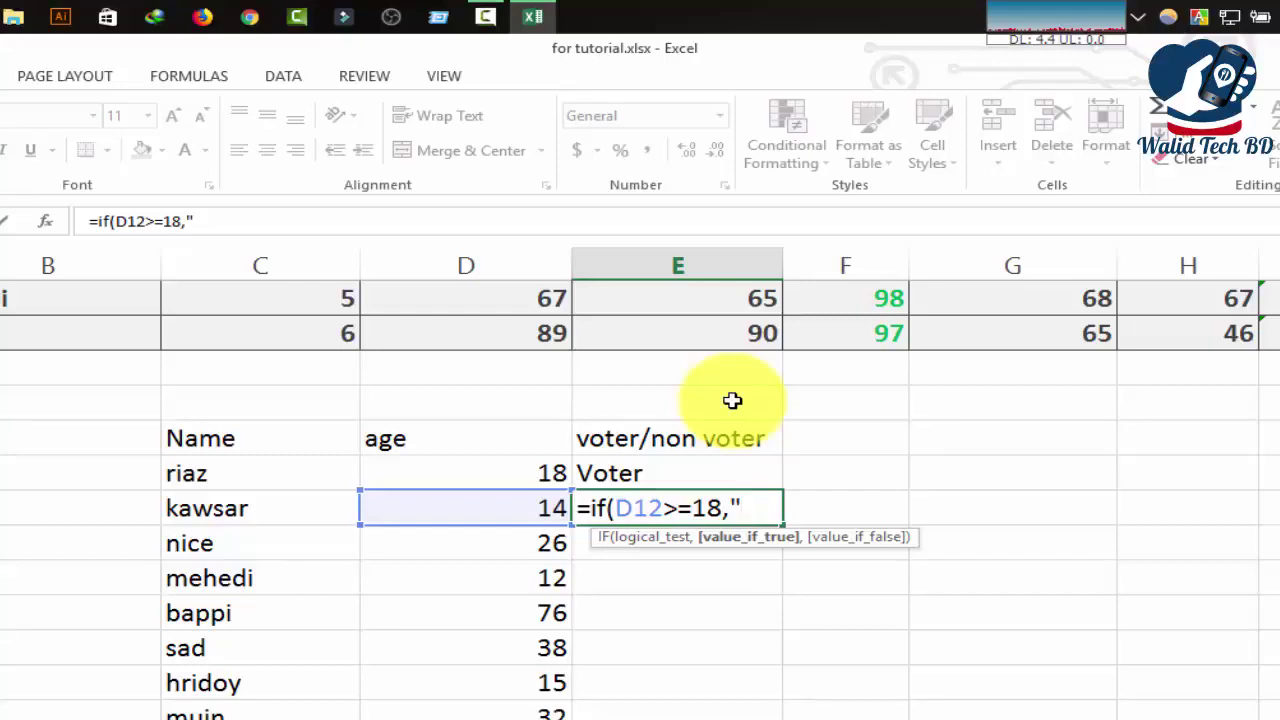
# Step: Finish E12 as =if(D12>=18,"Voter","Non-Voter") so it shows Non-Voter
pyautogui.write('Voter"')
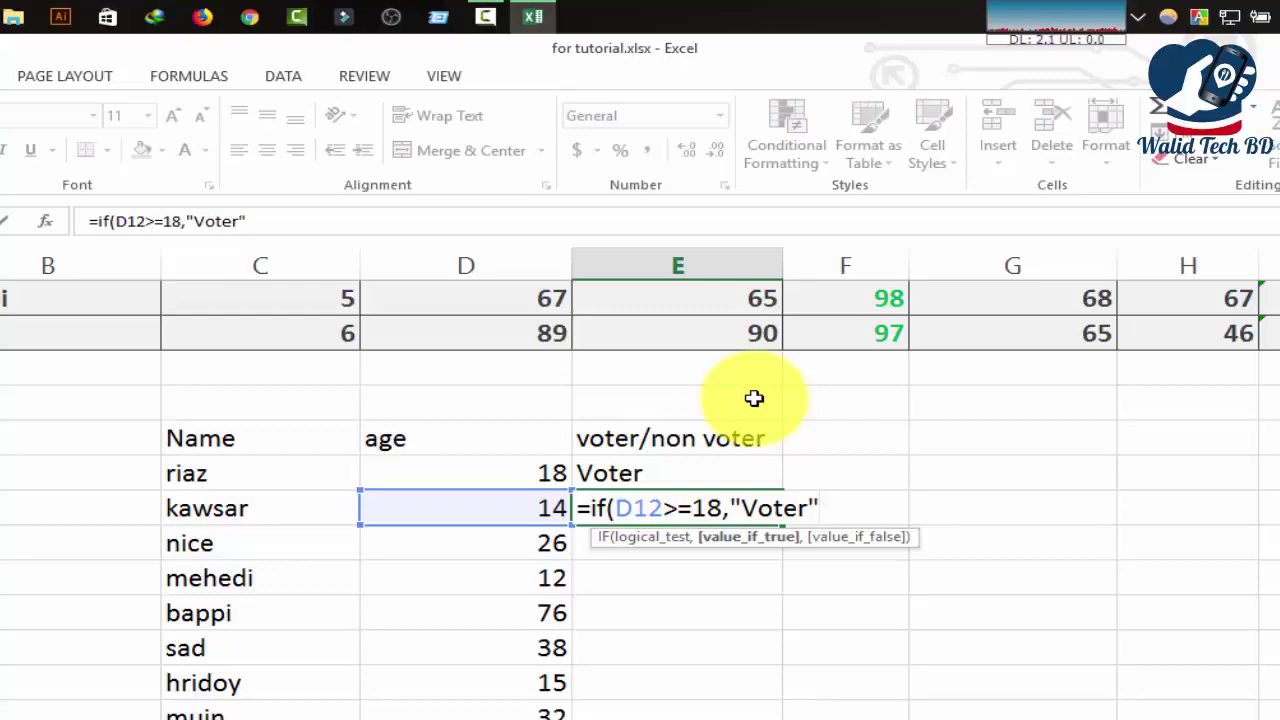
pyautogui.write(',"Non')
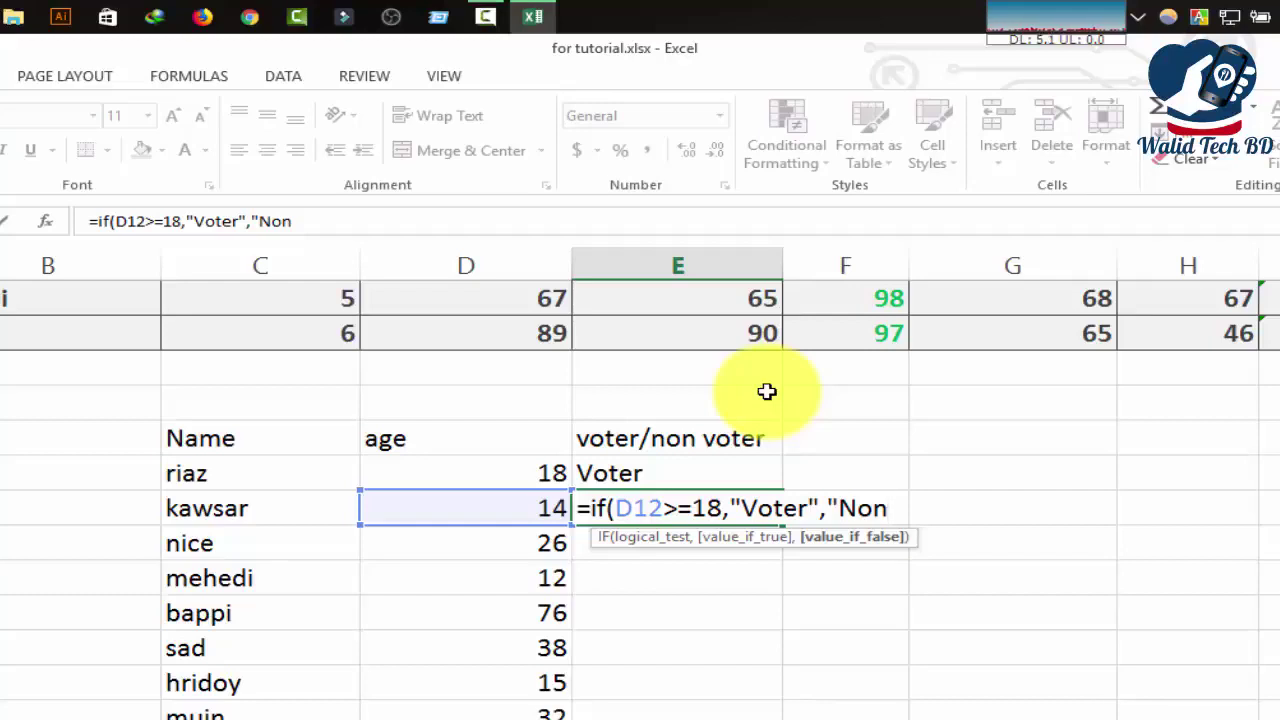
pyautogui.write('-Voter')
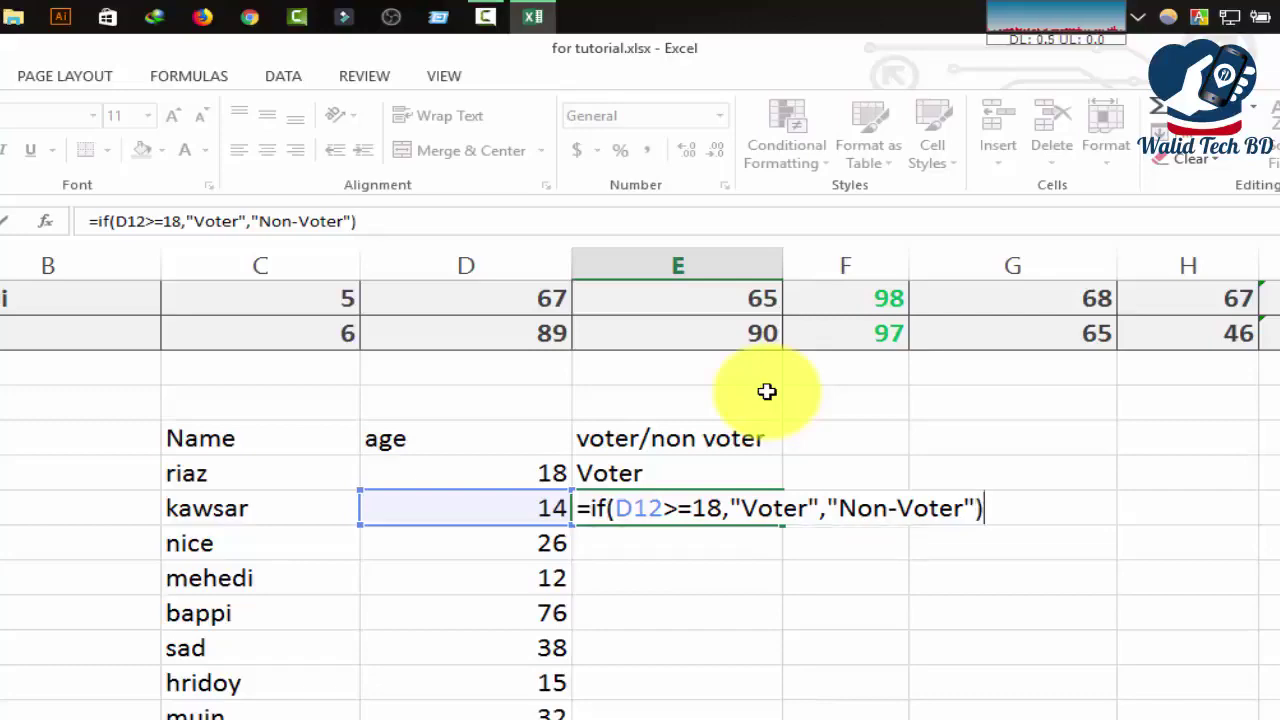
pyautogui.press('Return')
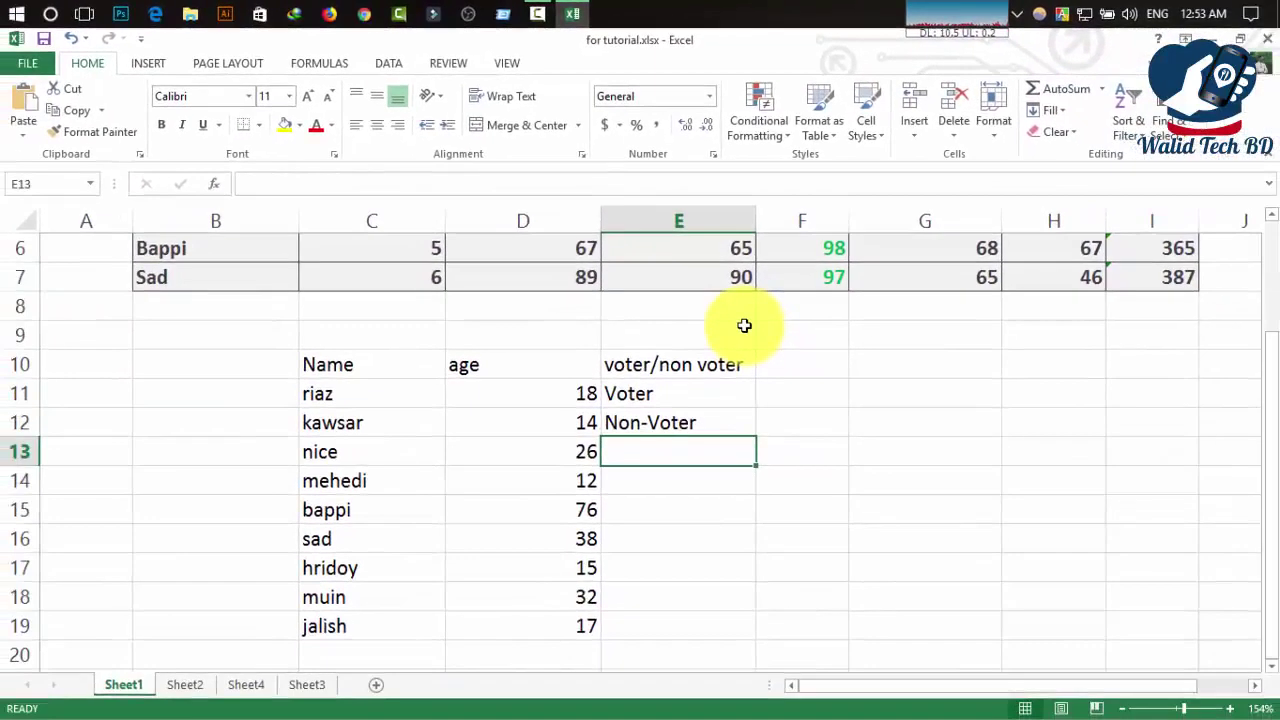
# Step: Fill E12's IF formula down through E19
pyautogui.click(708, 423)
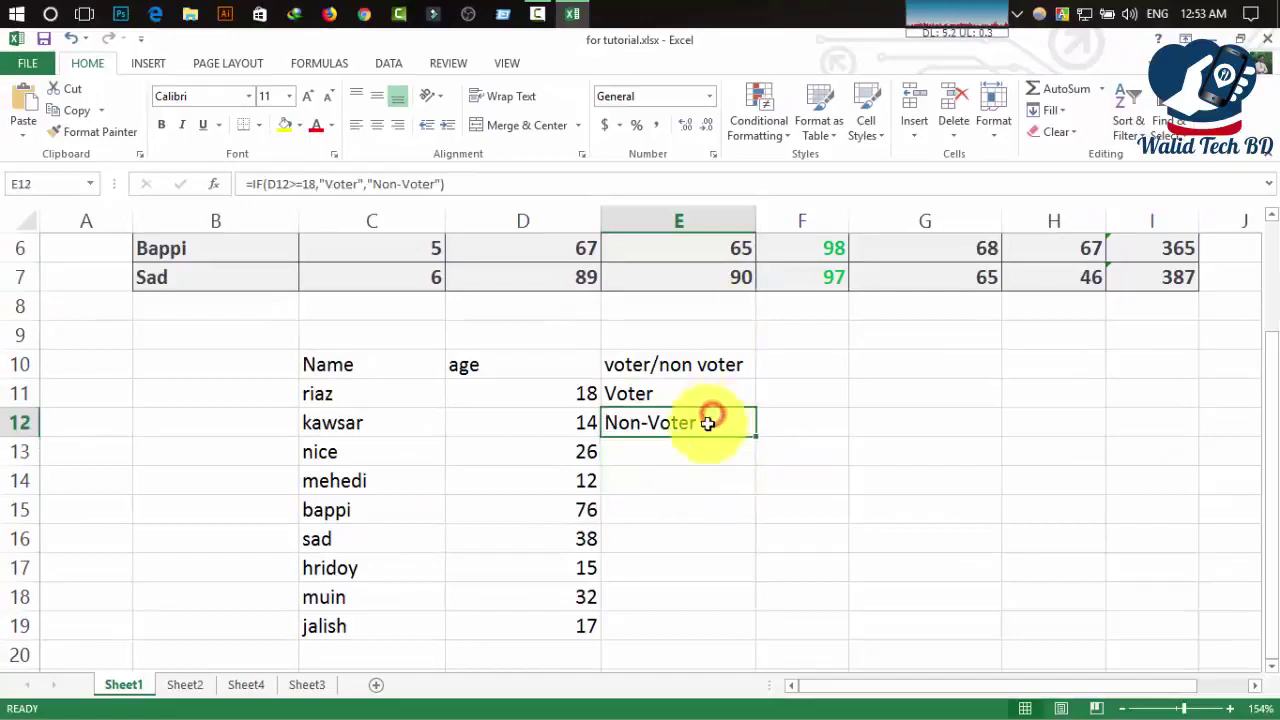
pyautogui.click(560, 420)
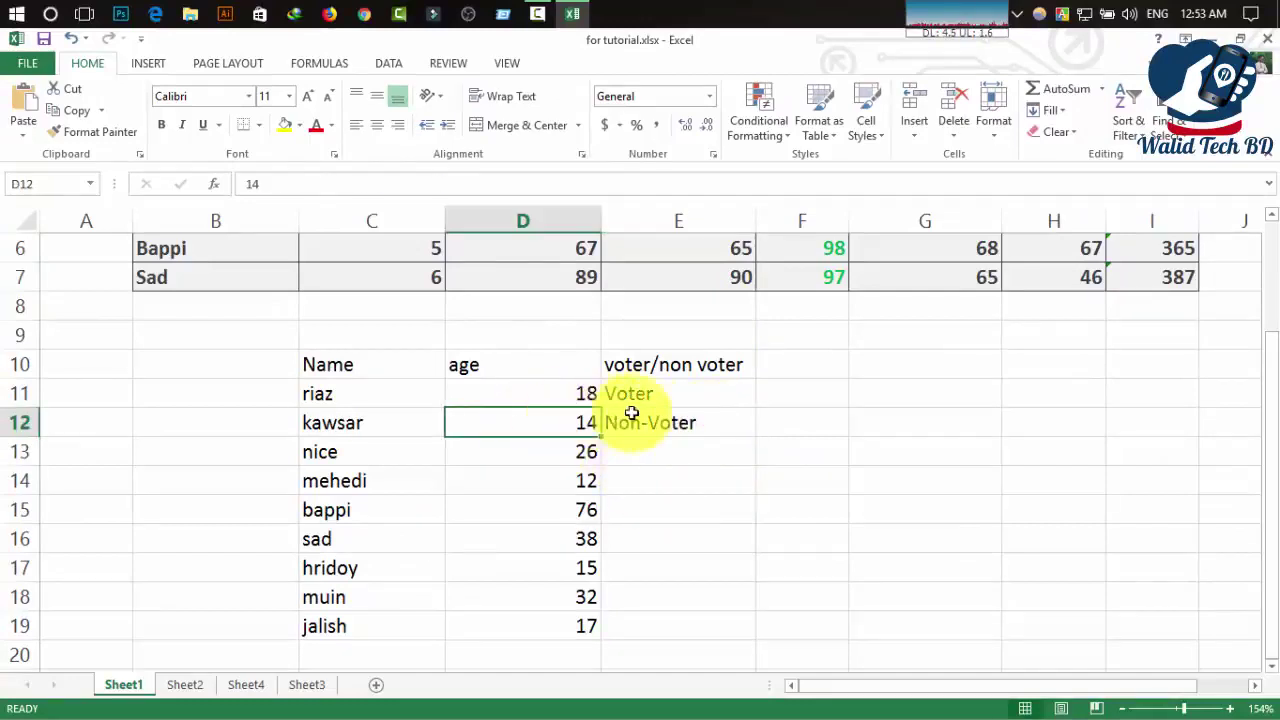
pyautogui.click(685, 424)
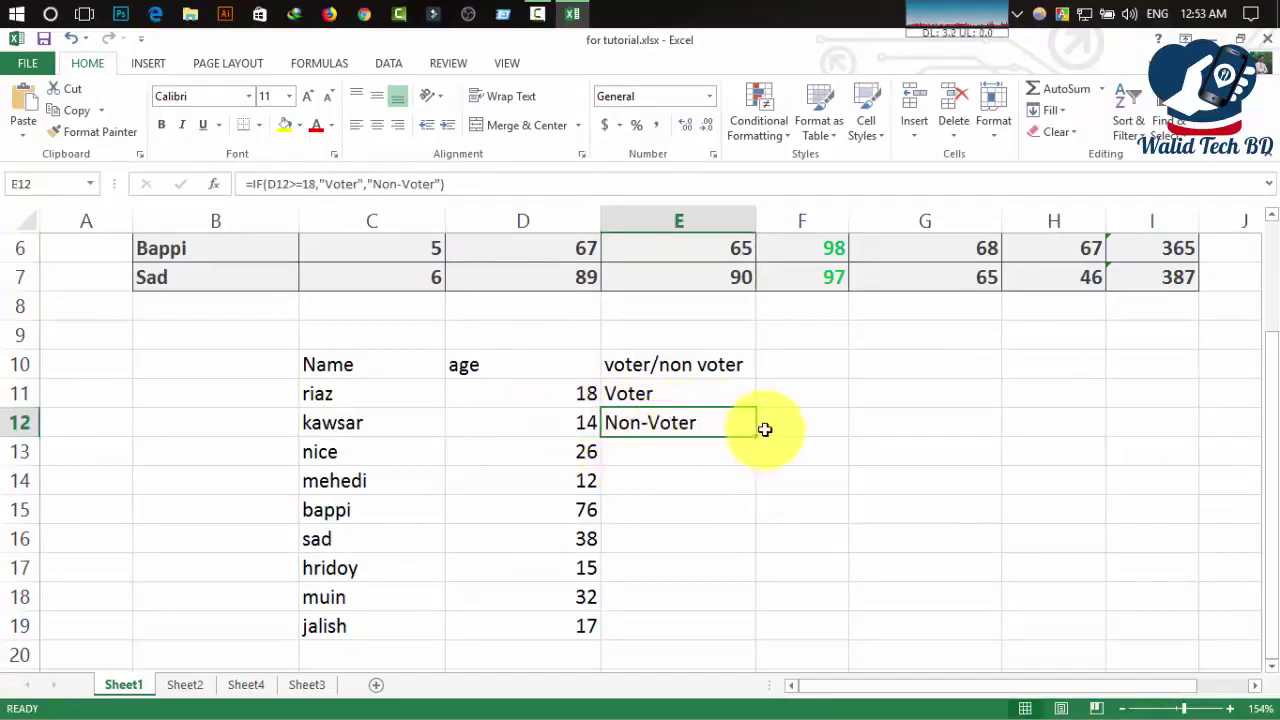
pyautogui.moveTo(757, 438); pyautogui.dragTo(746, 650)
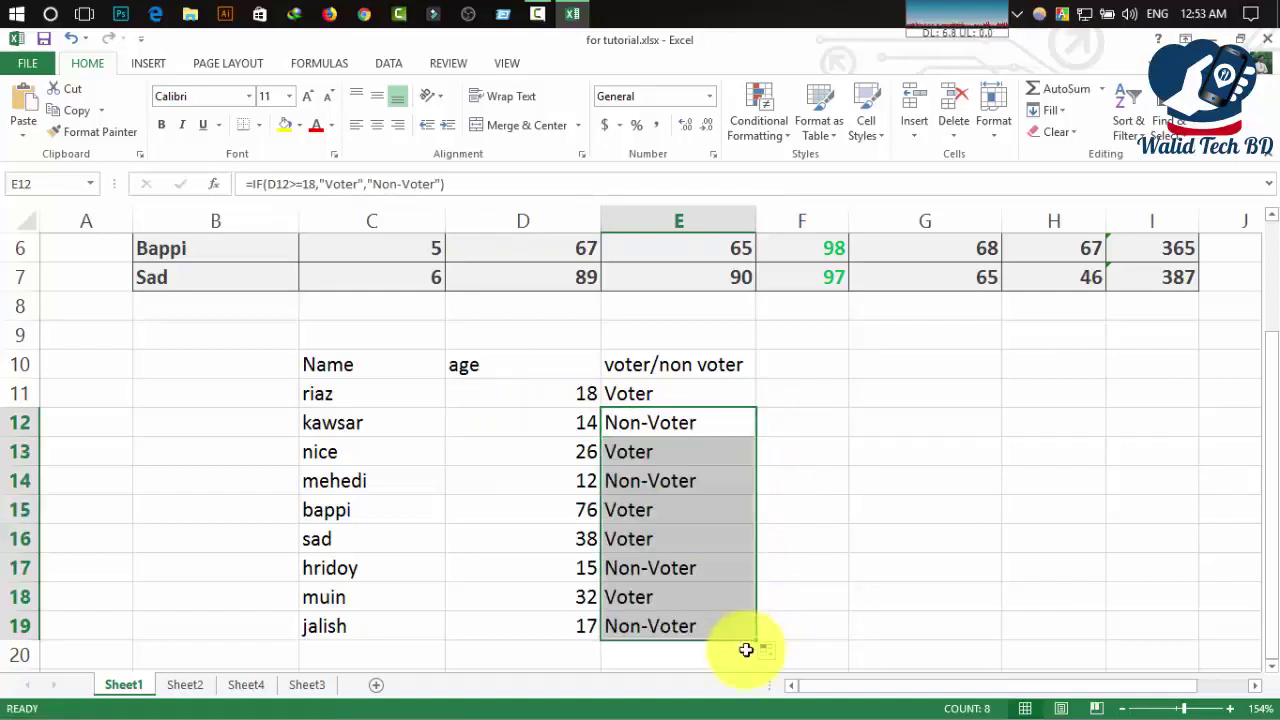
# Step: Right-align the voter/non voter results in E11:E19
pyautogui.click(680, 503)
pyautogui.click(646, 423)
pyautogui.click(652, 600)
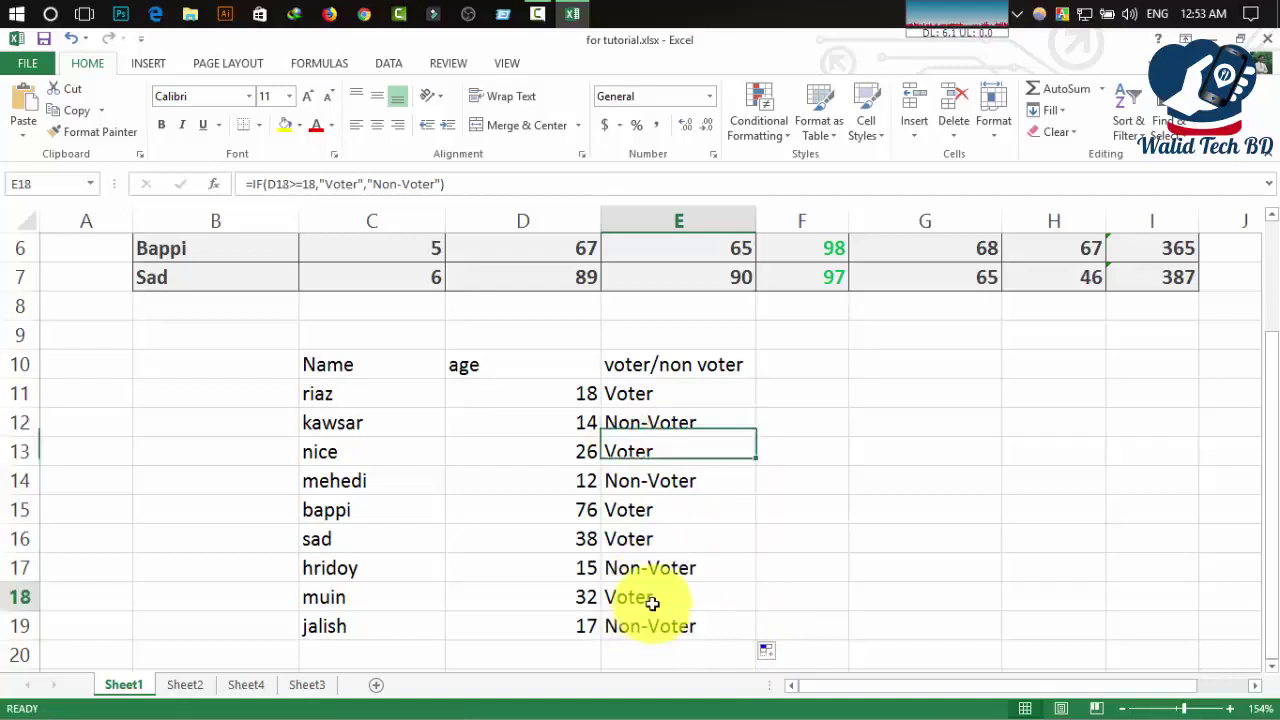
pyautogui.click(660, 424)
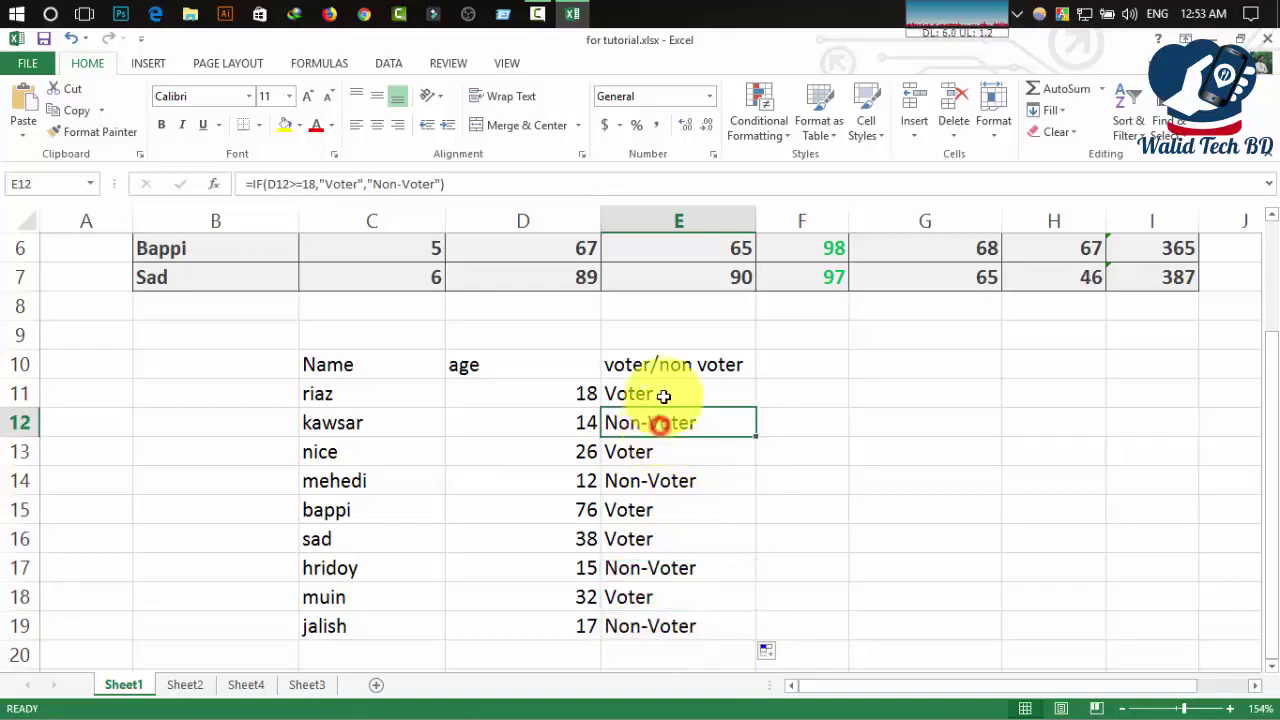
pyautogui.moveTo(663, 396); pyautogui.dragTo(666, 628)
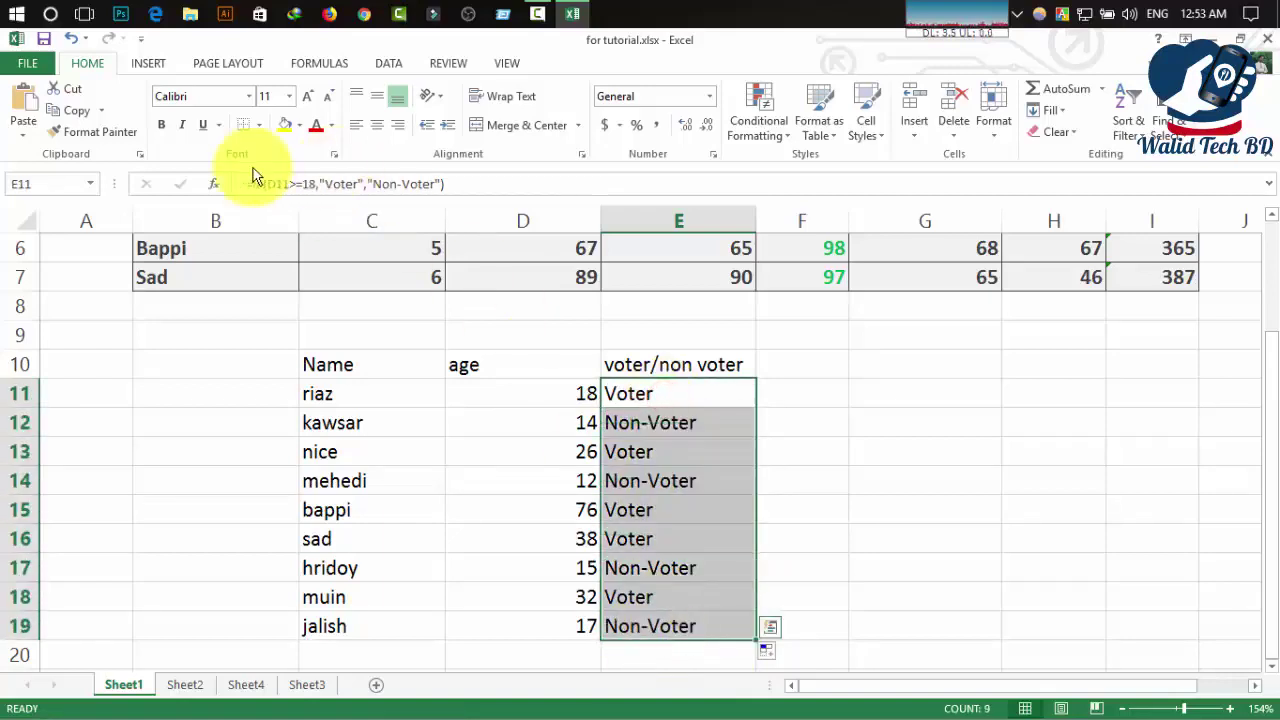
pyautogui.click(397, 125)
pyautogui.click(803, 374)
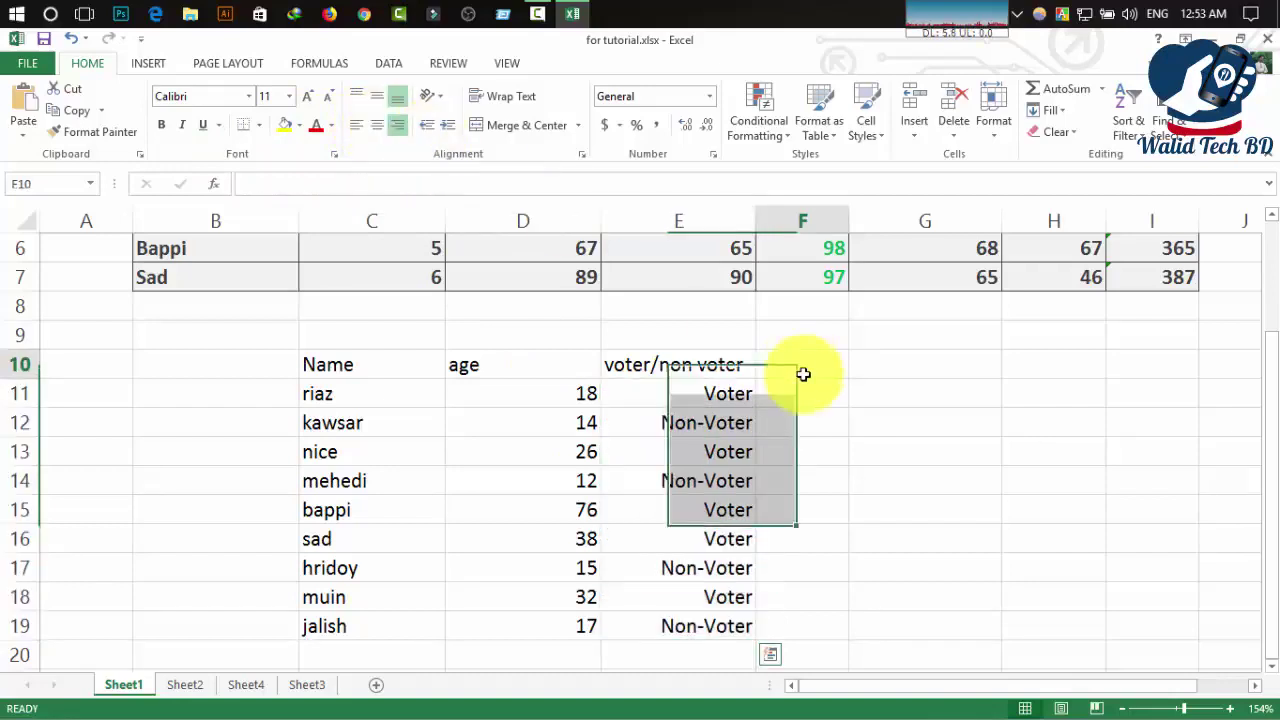
# Step: Check the copied formulas in E11 through E19
pyautogui.click(690, 396)
pyautogui.click(723, 479)
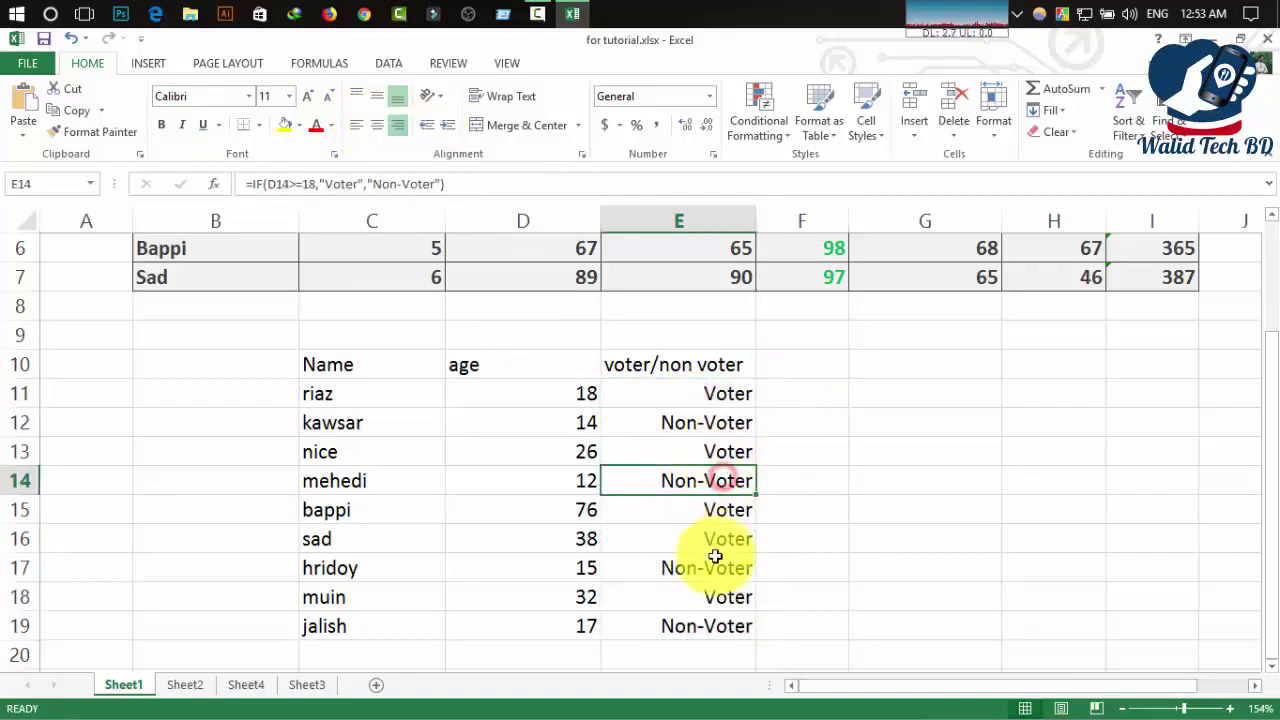
pyautogui.click(702, 628)
pyautogui.click(698, 450)
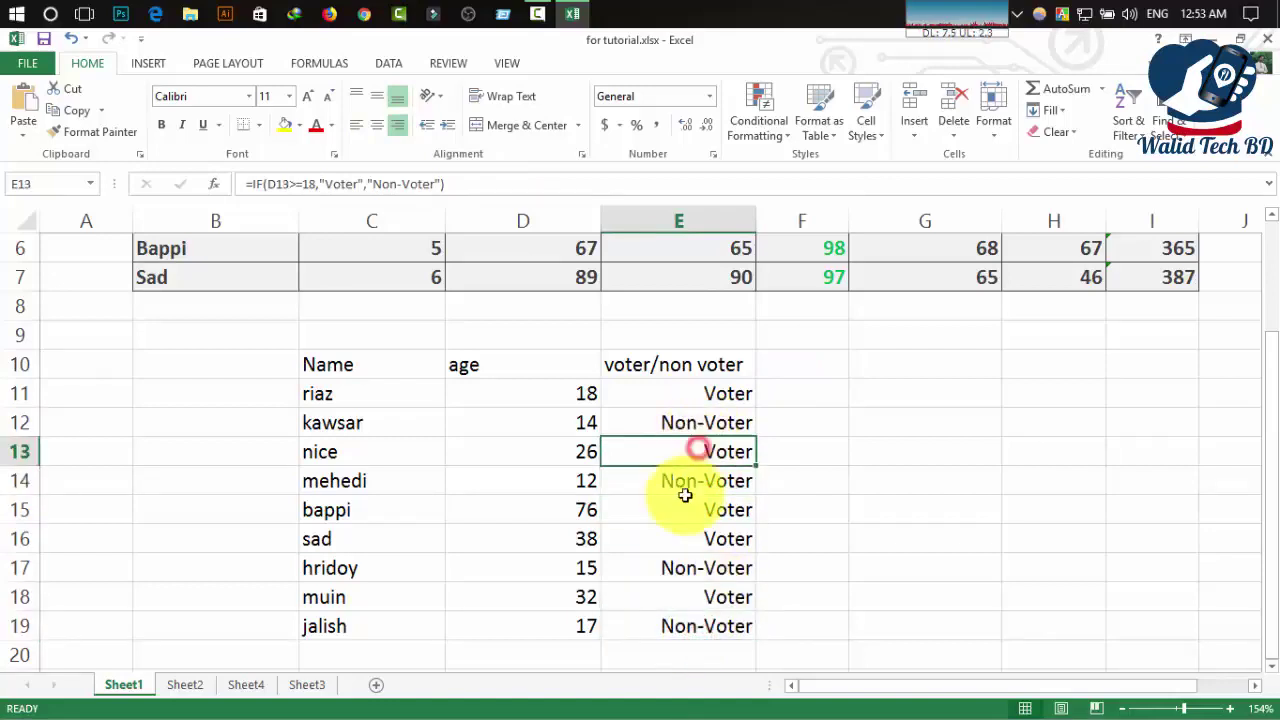
pyautogui.click(683, 509)
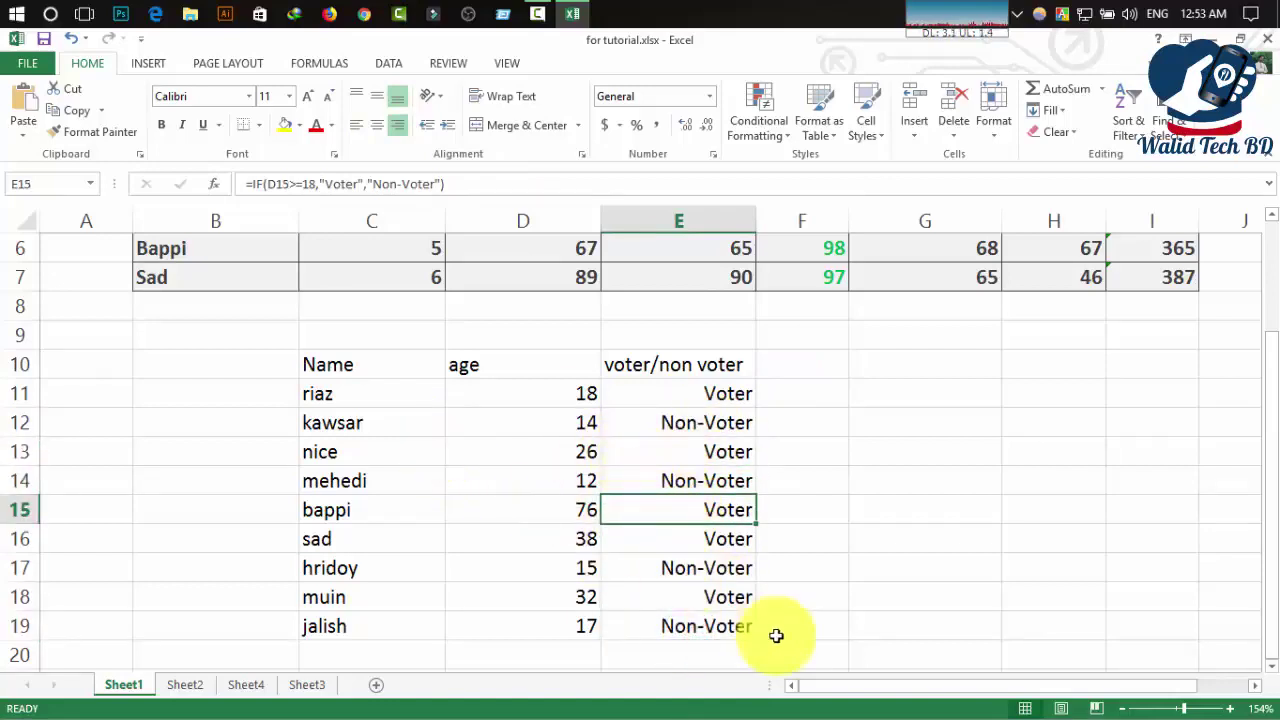
pyautogui.moveTo(1275, 410); pyautogui.dragTo(1276, 458)
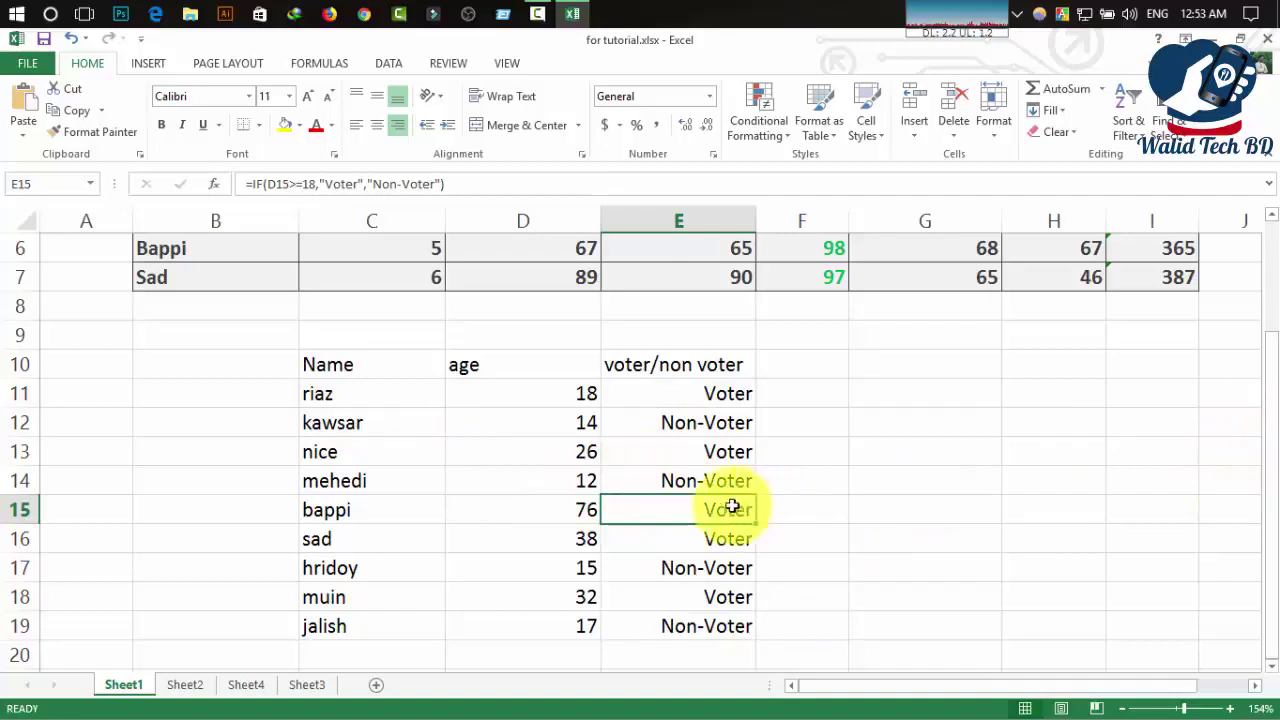
pyautogui.click(680, 565)
pyautogui.click(695, 400)
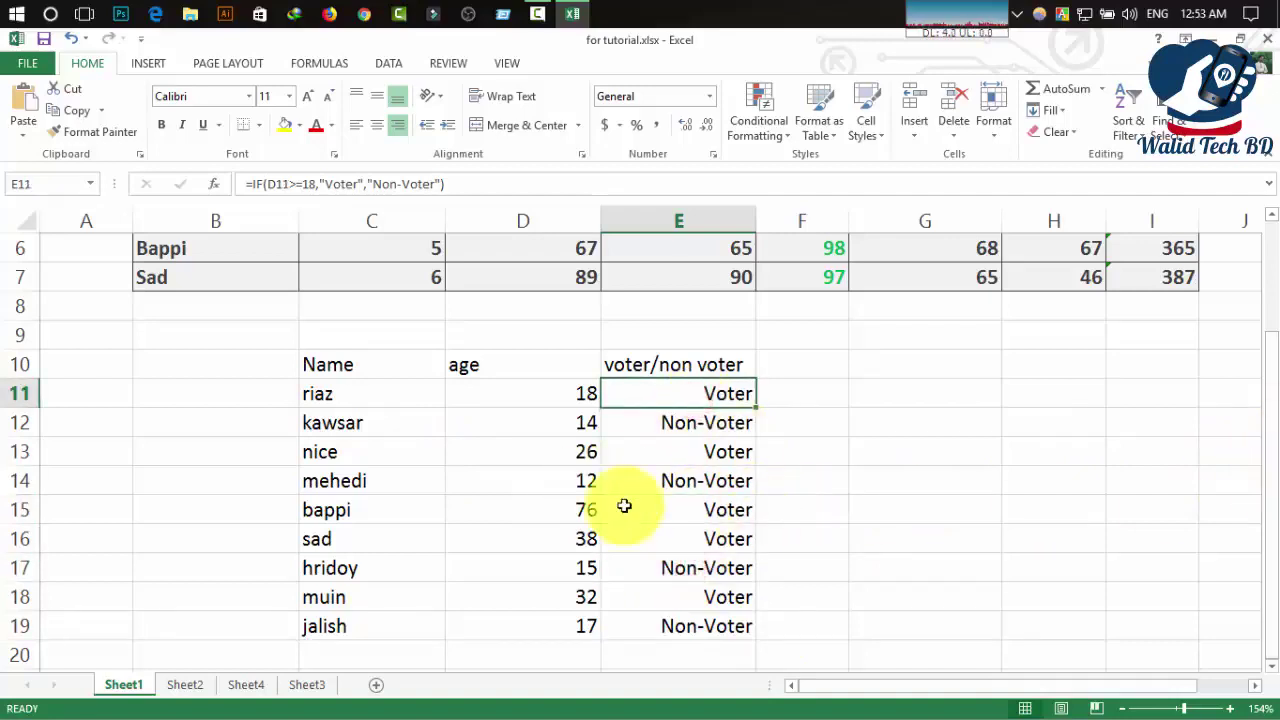
pyautogui.click(672, 510)
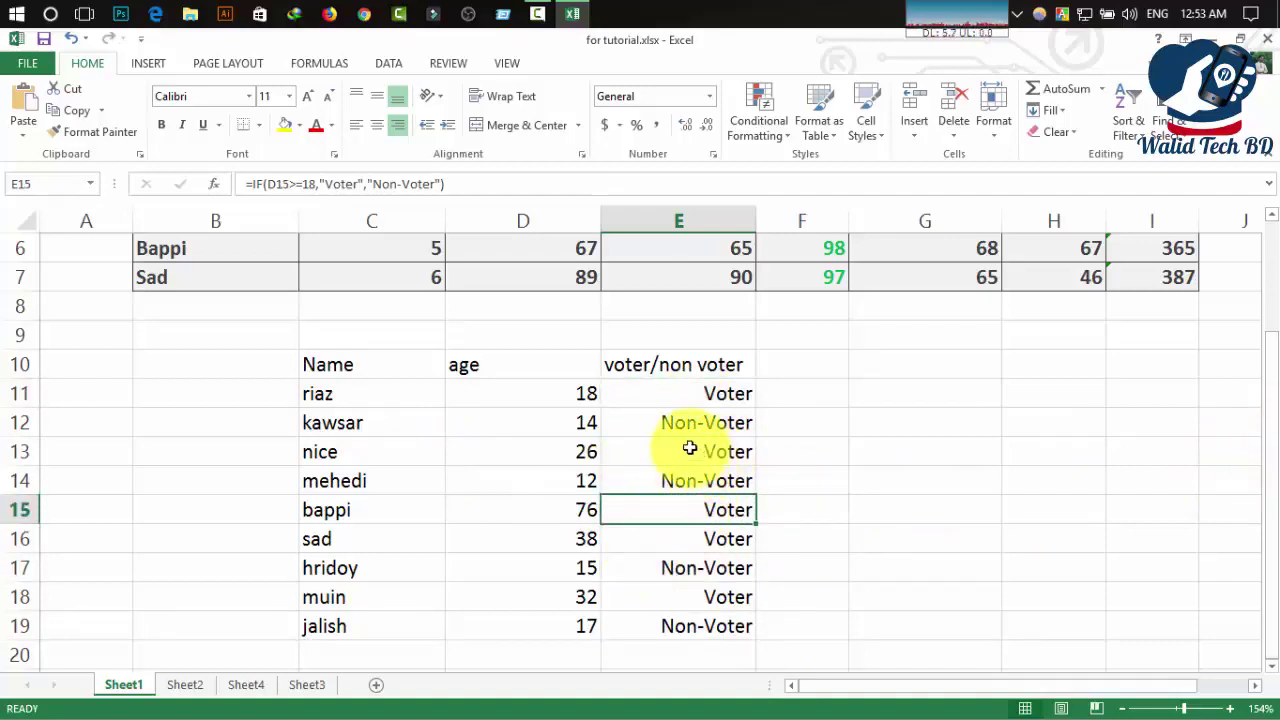
pyautogui.click(726, 423)
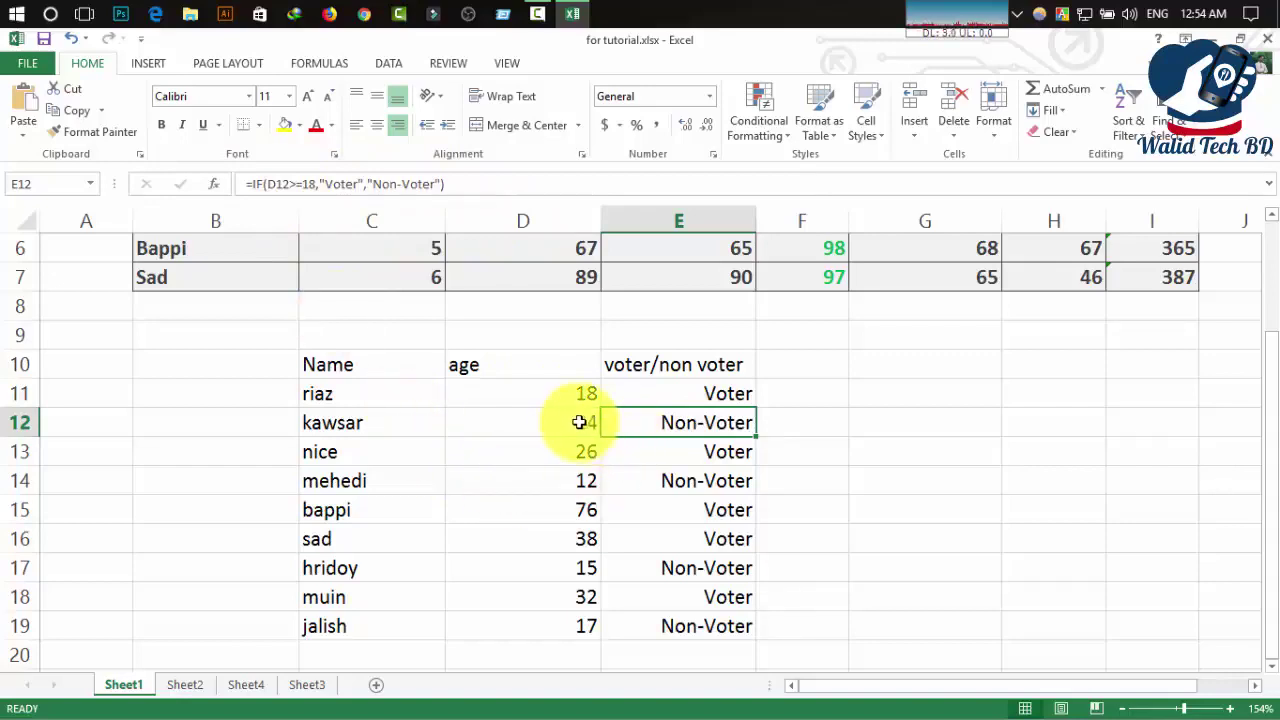
# Step: Compare E12 and E13 to show each formula references its own D-column age
pyautogui.click(683, 454)
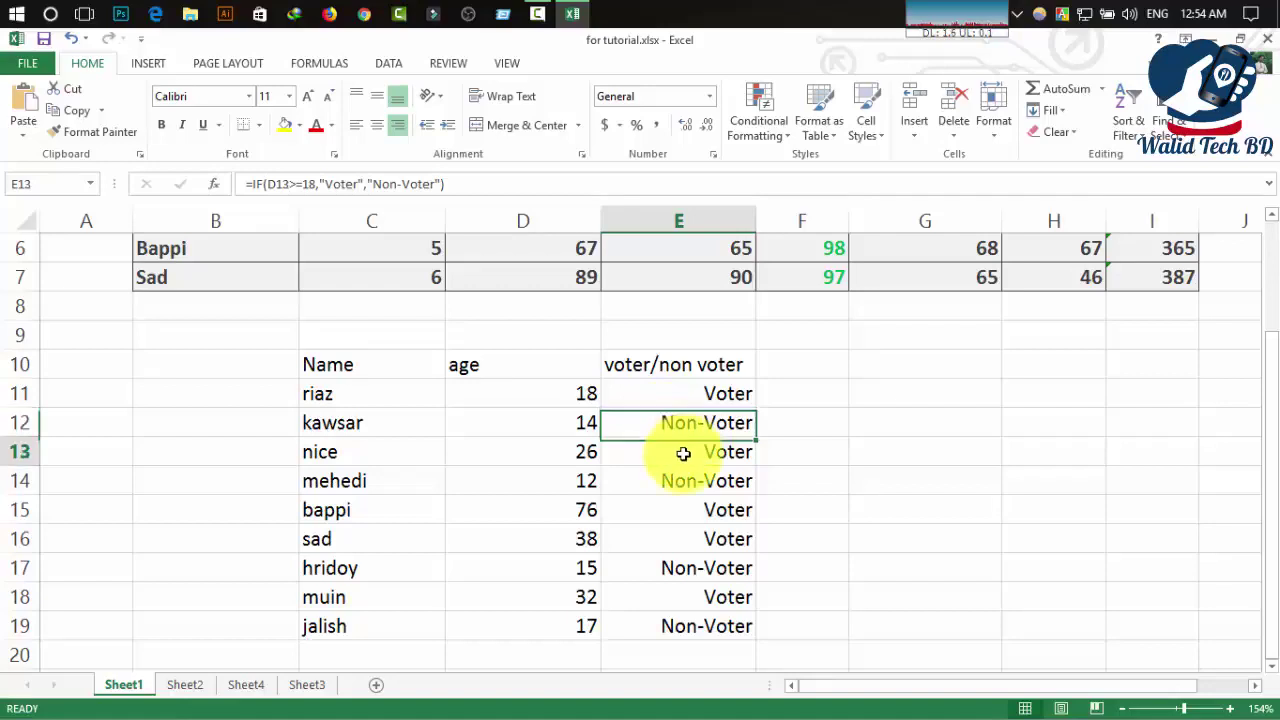
pyautogui.click(679, 423)
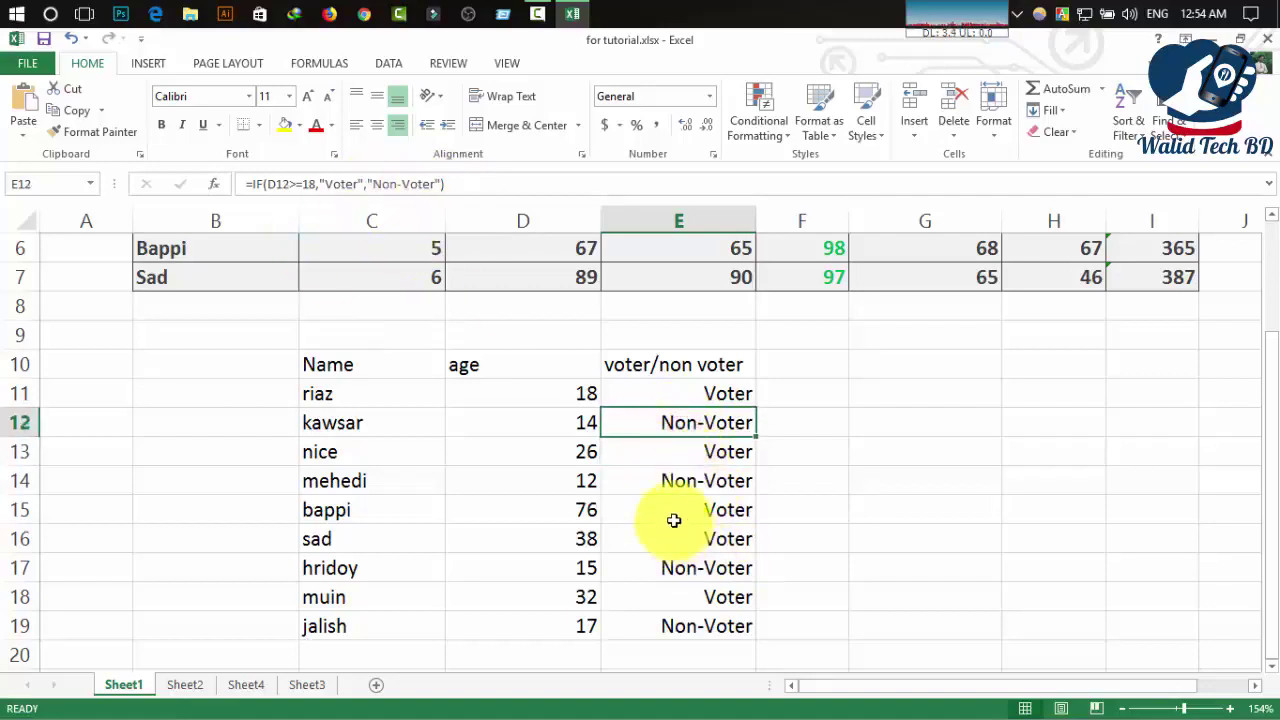
pyautogui.click(673, 517)
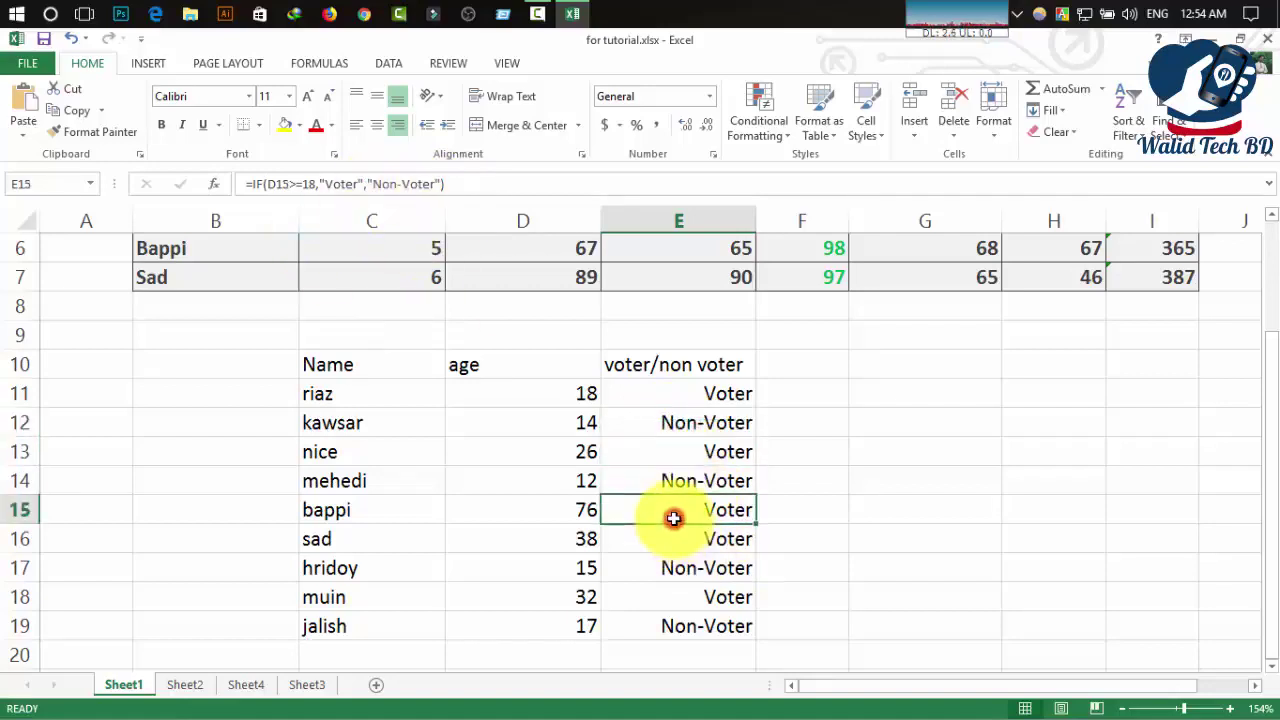
pyautogui.click(689, 441)
pyautogui.click(549, 397)
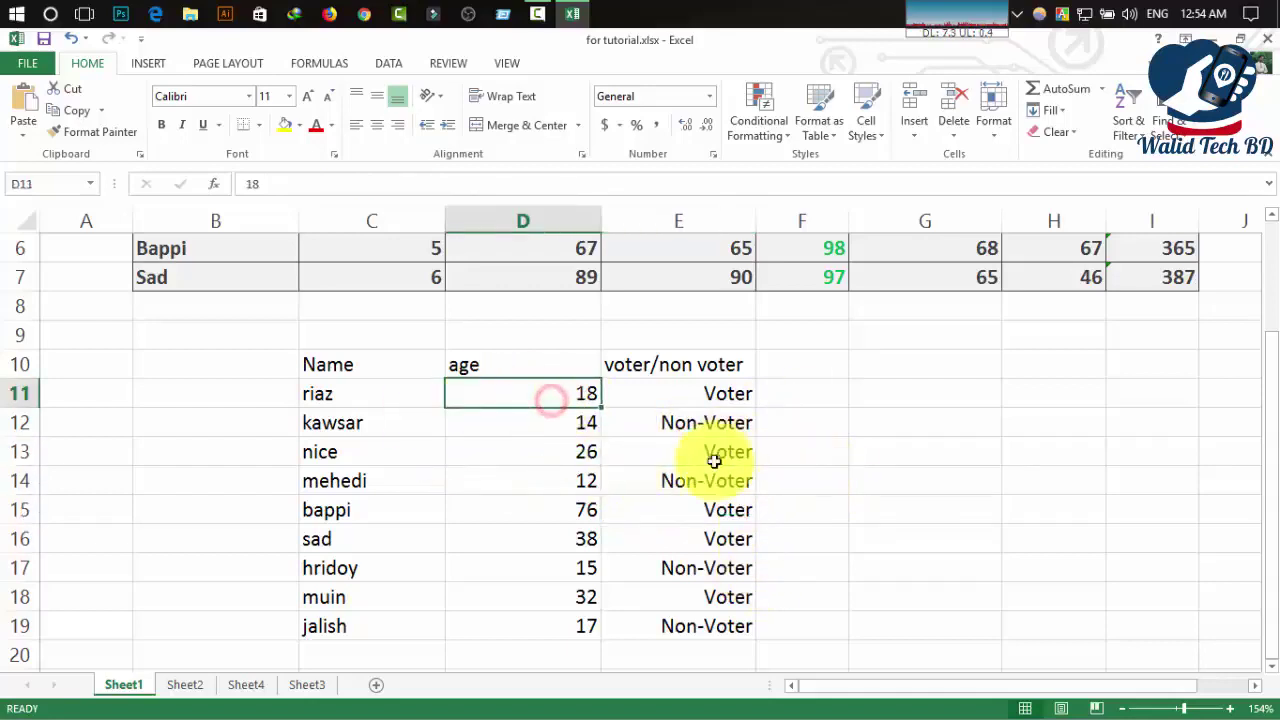
pyautogui.click(680, 486)
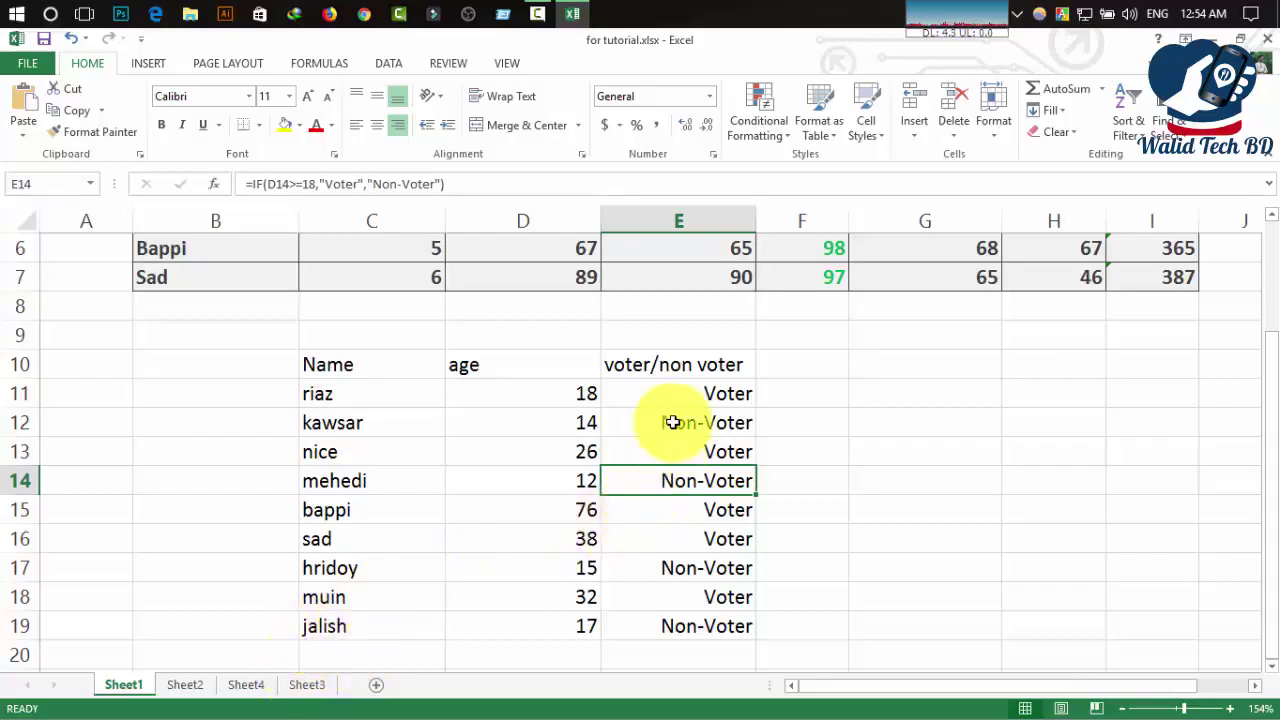
pyautogui.click(672, 422)
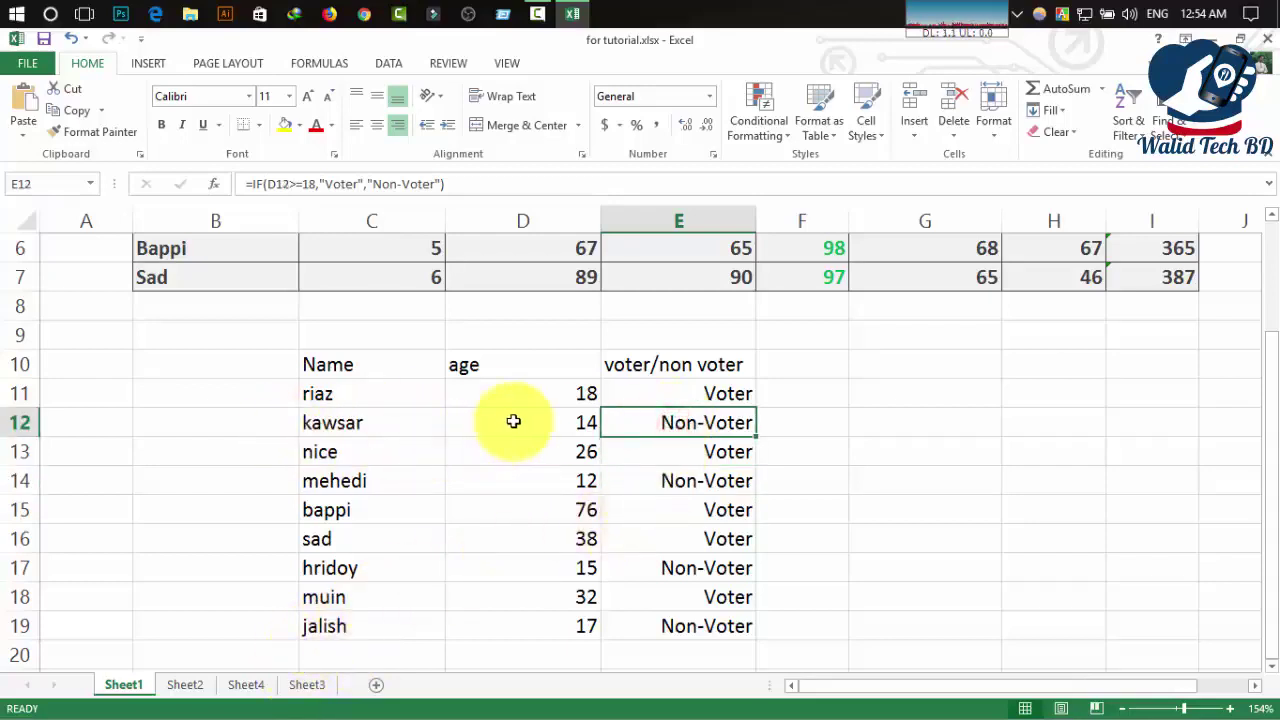
pyautogui.click(205, 688)
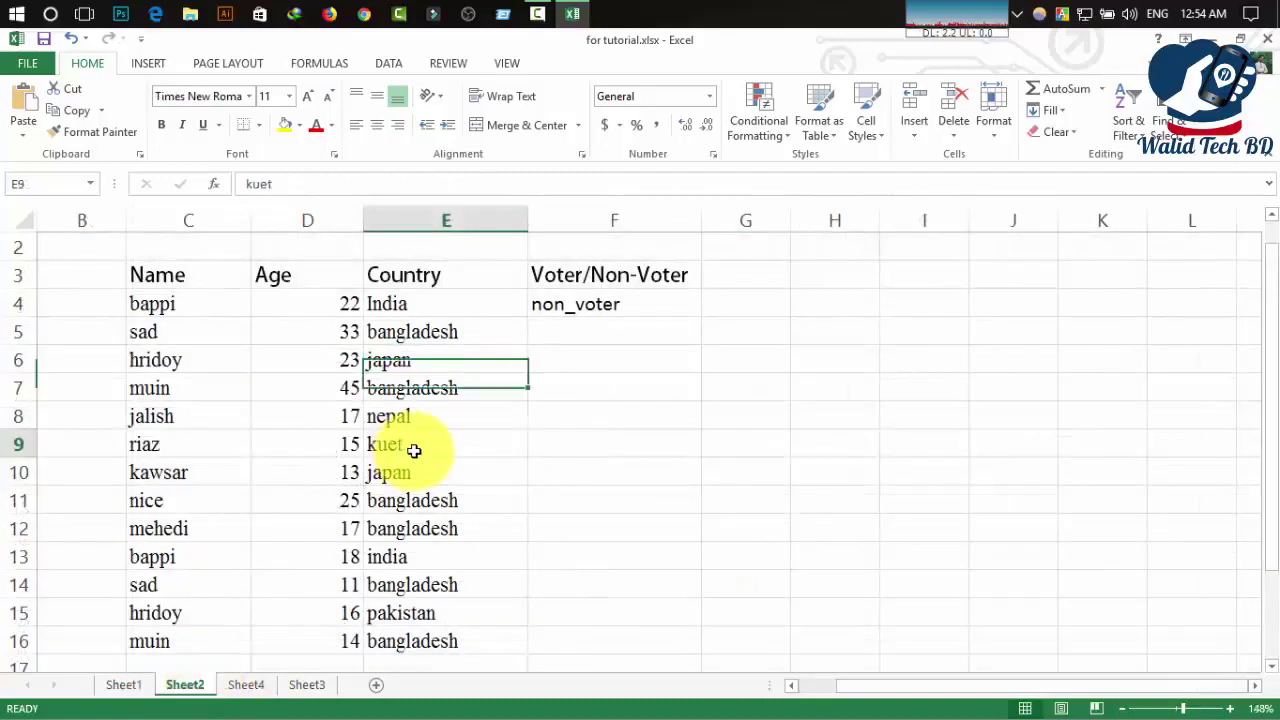
pyautogui.click(415, 447)
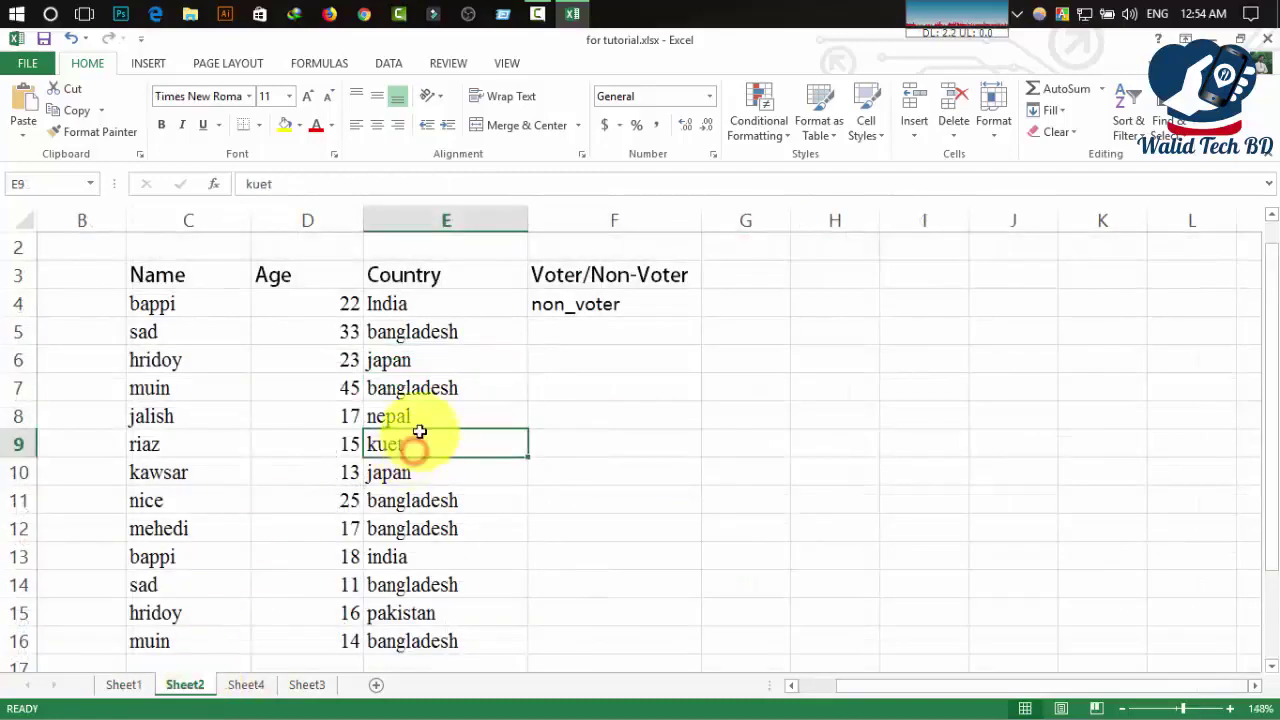
pyautogui.click(182, 322)
pyautogui.click(165, 420)
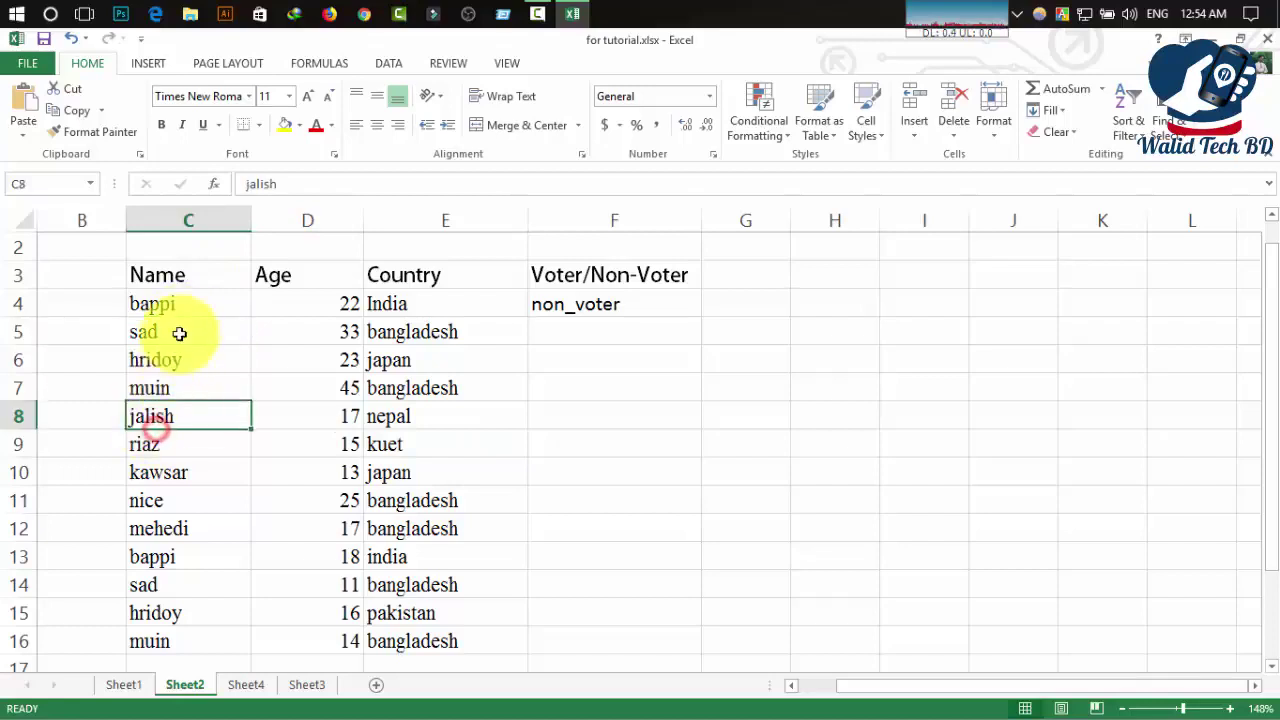
pyautogui.moveTo(207, 628); pyautogui.dragTo(214, 606)
pyautogui.click(346, 282)
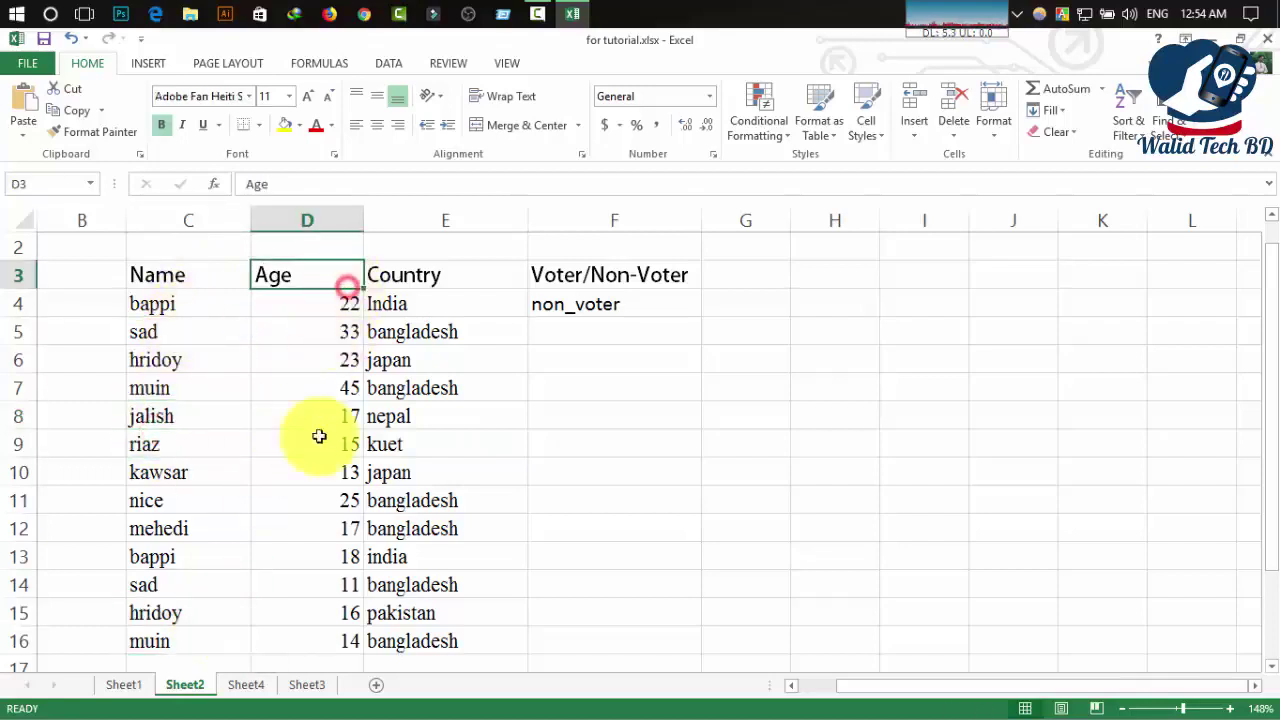
pyautogui.click(327, 563)
pyautogui.click(325, 388)
pyautogui.click(414, 309)
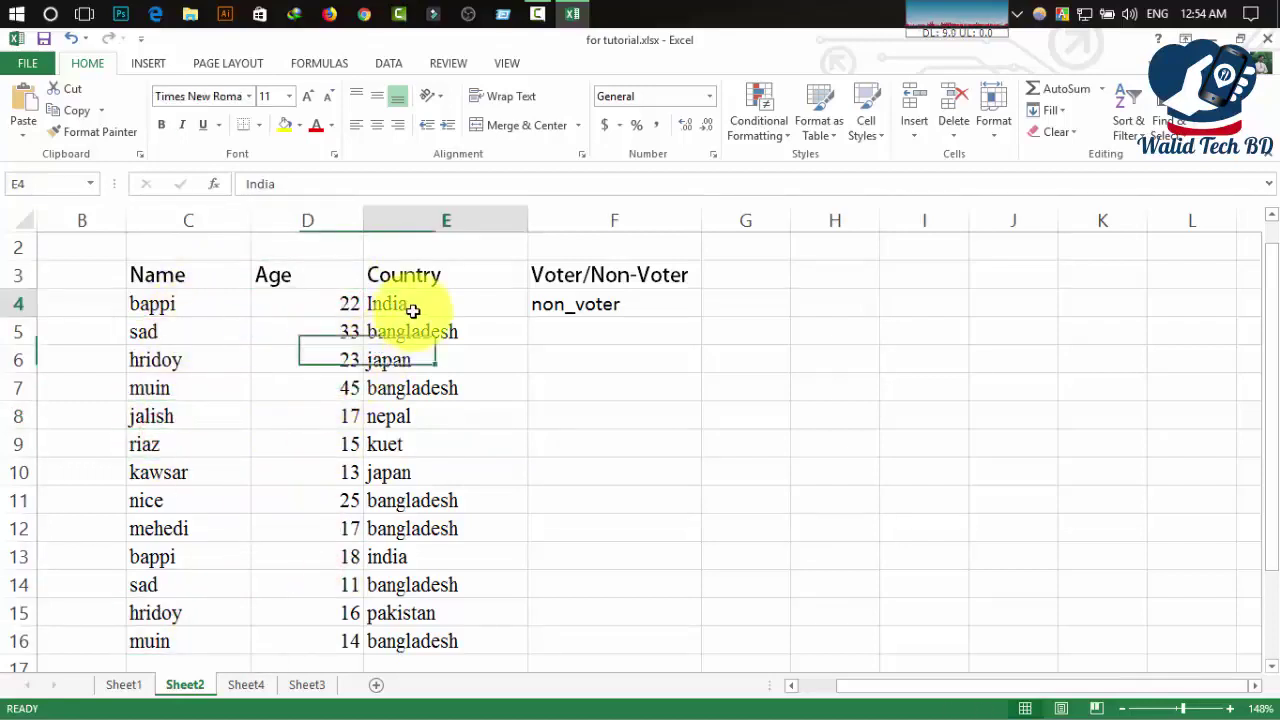
pyautogui.click(437, 356)
pyautogui.click(441, 304)
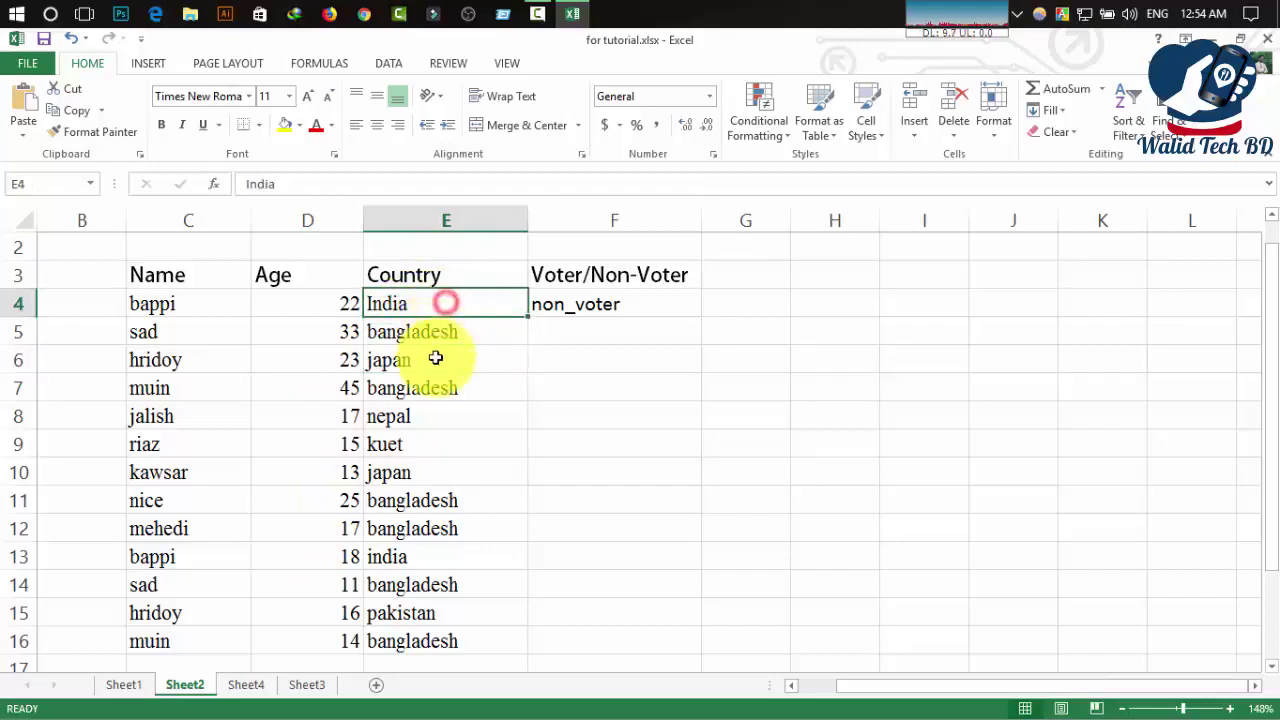
pyautogui.click(436, 358)
pyautogui.click(441, 308)
pyautogui.click(432, 362)
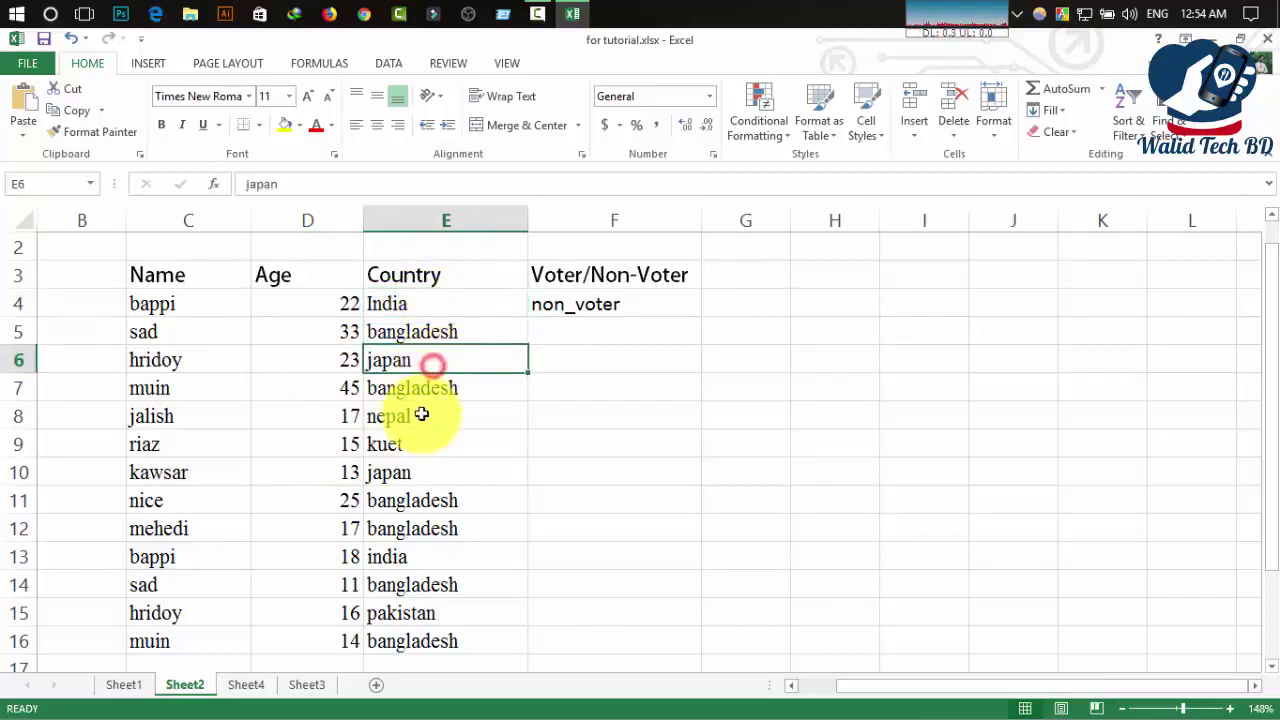
pyautogui.click(444, 396)
pyautogui.click(437, 418)
pyautogui.click(435, 444)
pyautogui.click(434, 474)
pyautogui.click(428, 545)
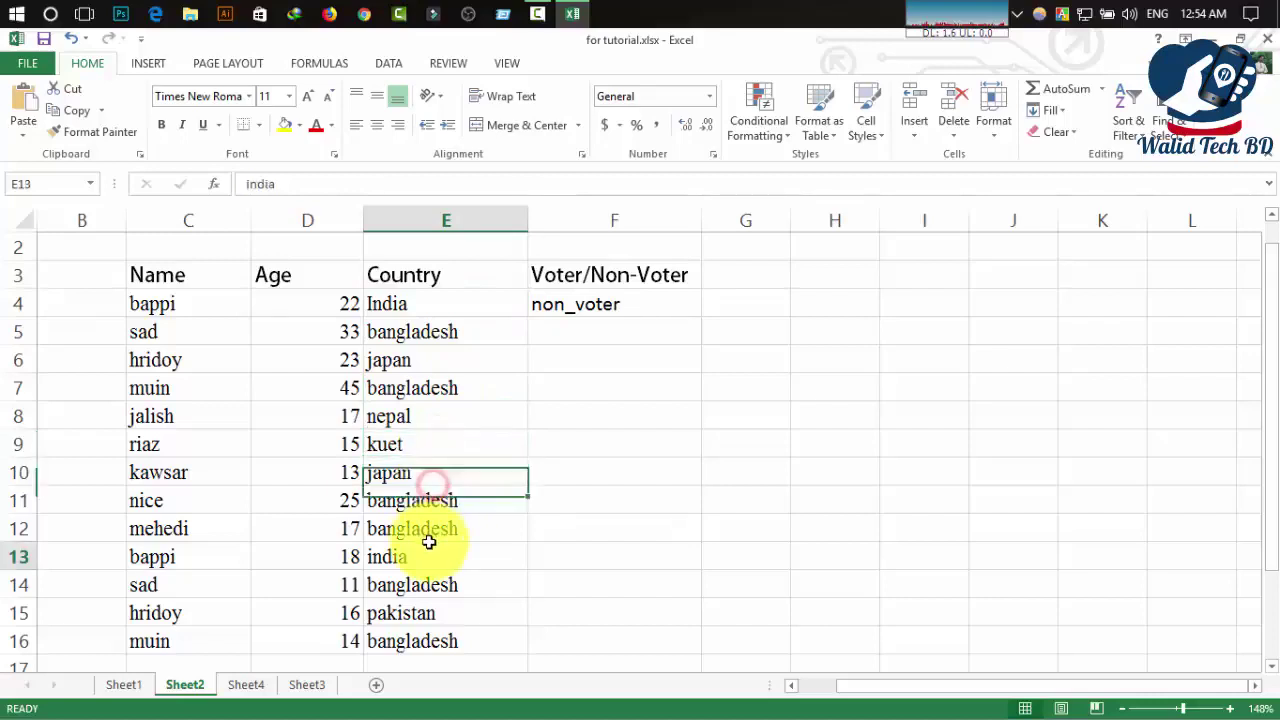
pyautogui.click(421, 585)
pyautogui.click(423, 660)
pyautogui.click(480, 446)
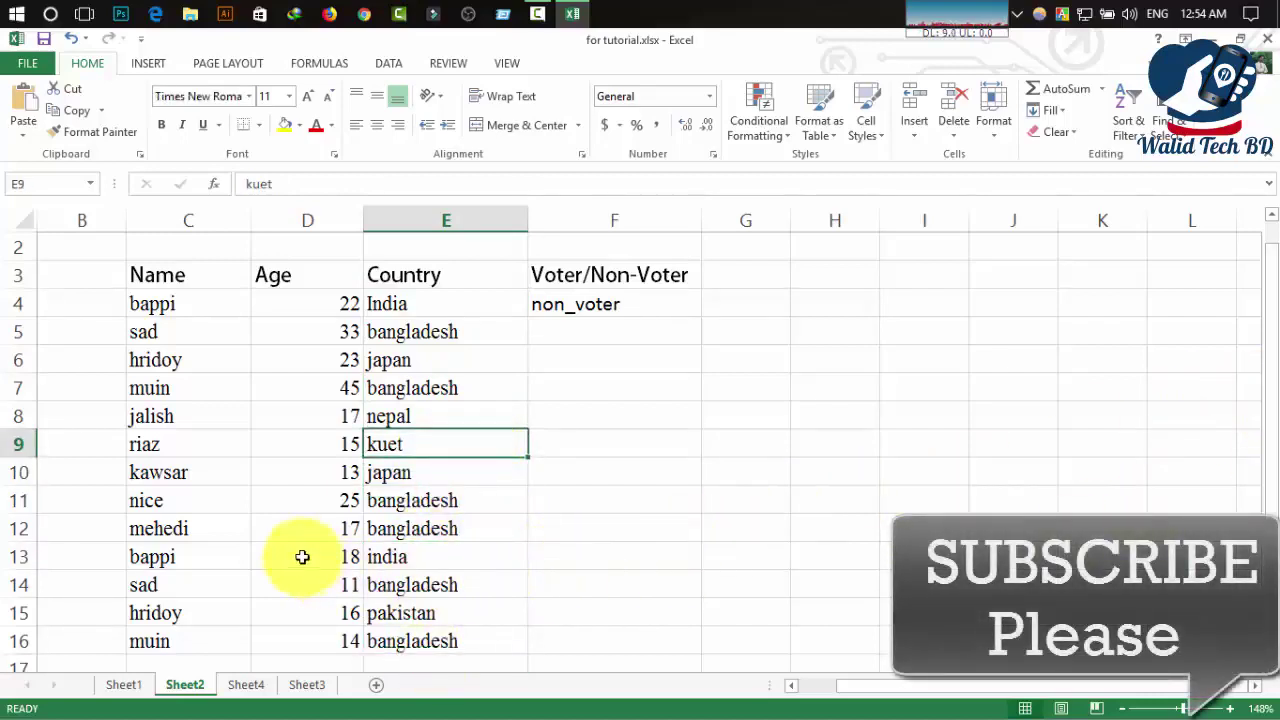
pyautogui.click(429, 305)
pyautogui.click(437, 423)
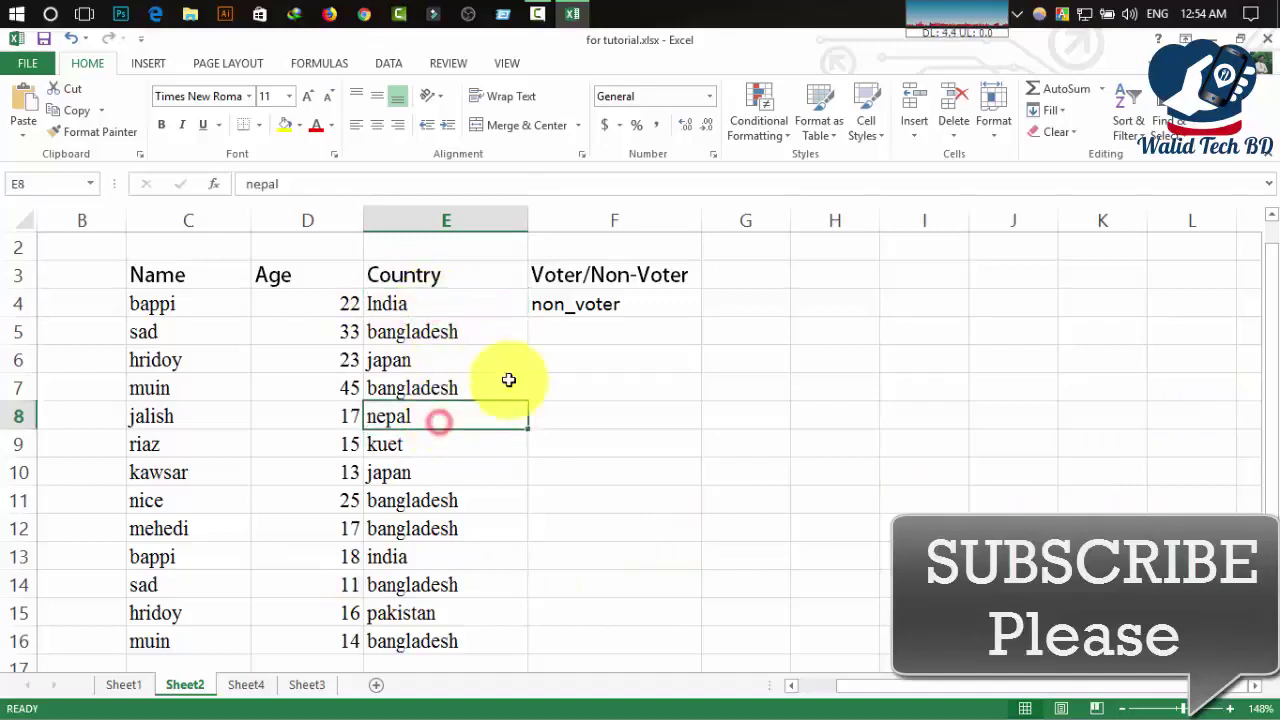
pyautogui.click(635, 326)
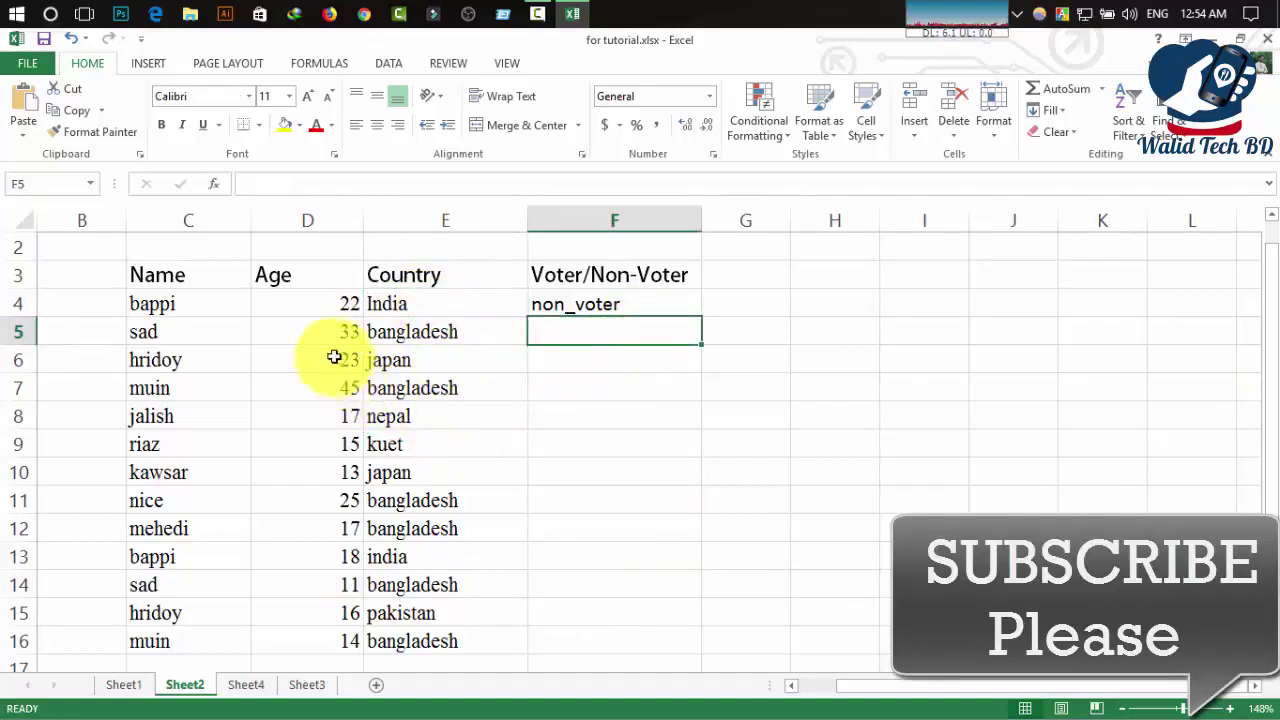
pyautogui.click(465, 331)
pyautogui.click(583, 334)
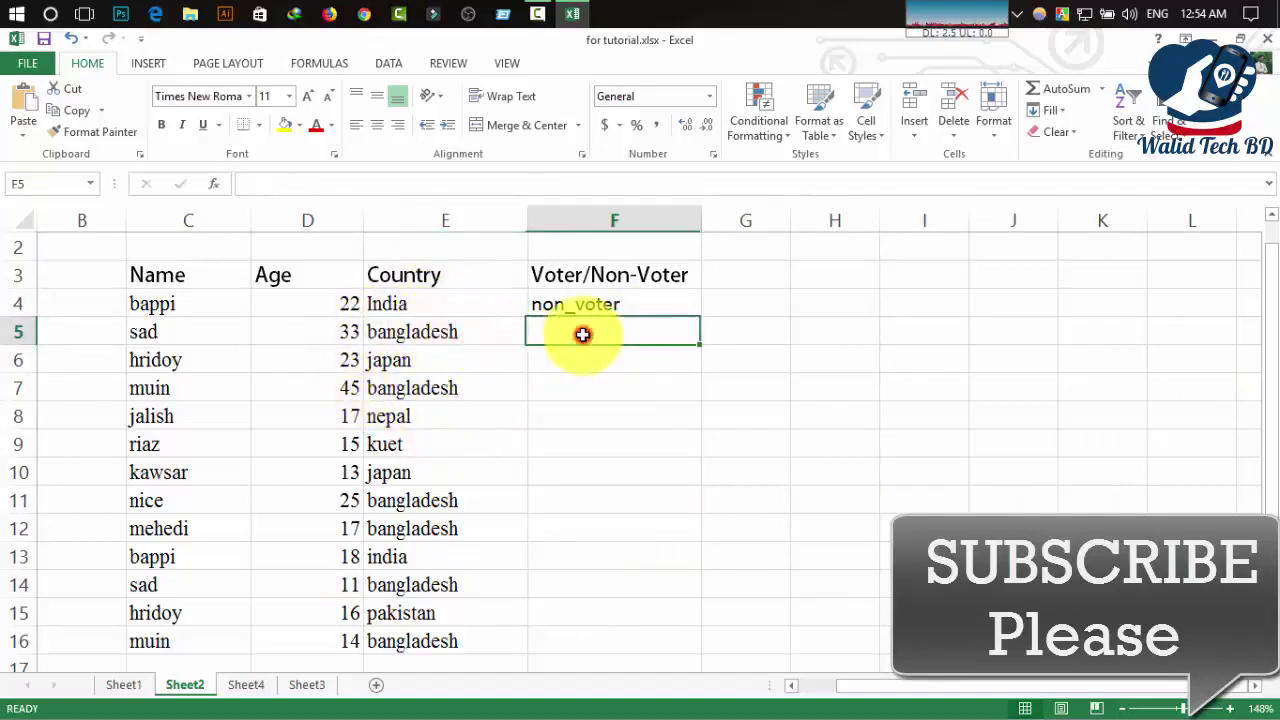
pyautogui.click(423, 335)
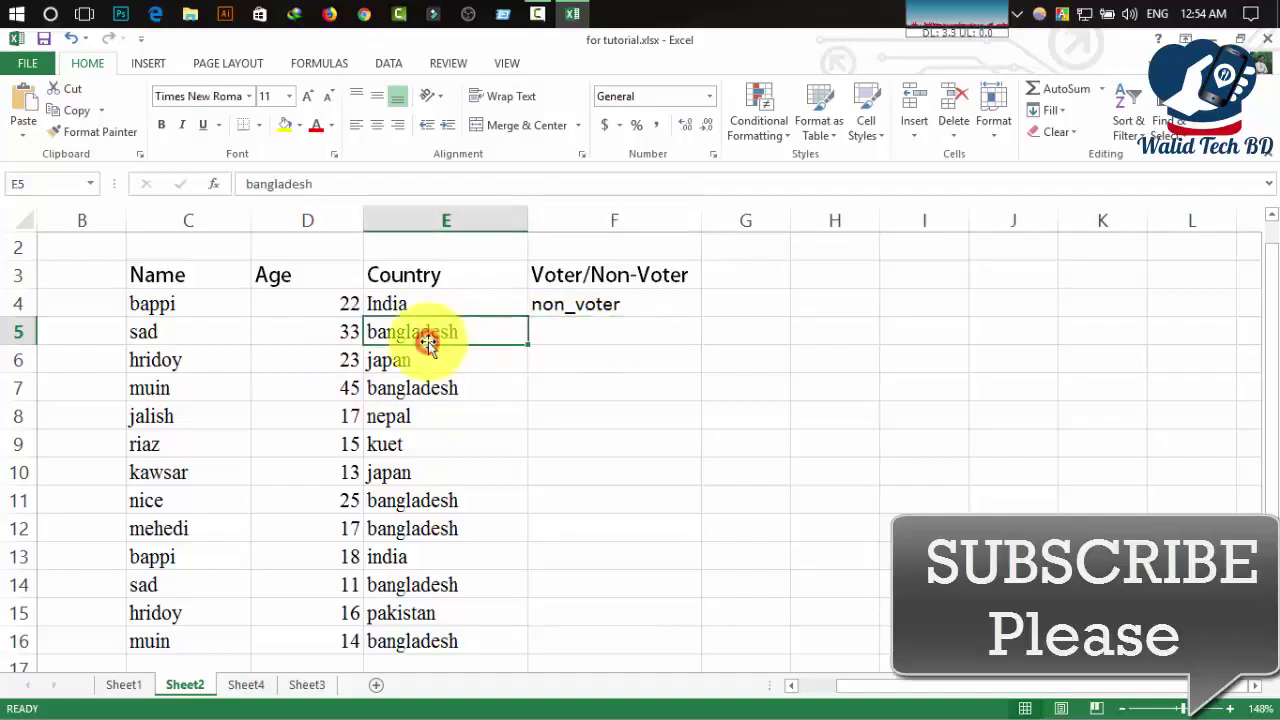
pyautogui.click(585, 334)
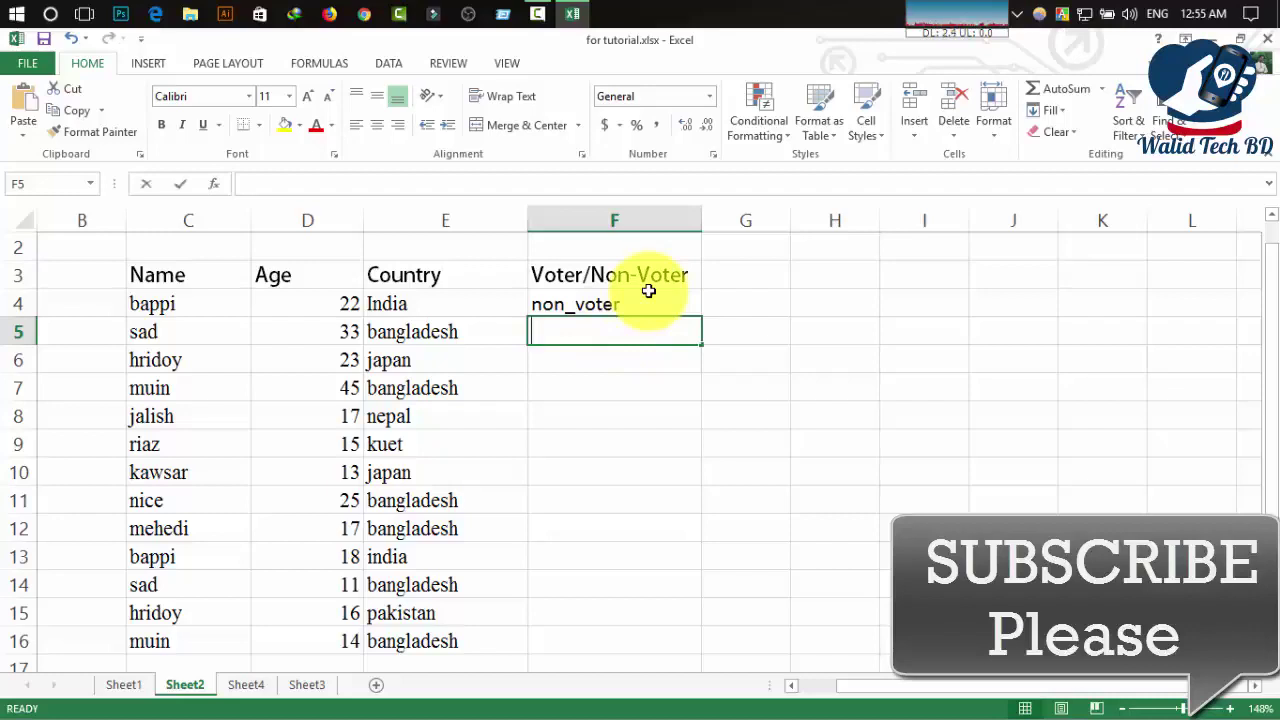
# Step: In F5 begin =if(AND(D5>= to test the age in D5
pyautogui.write('=')
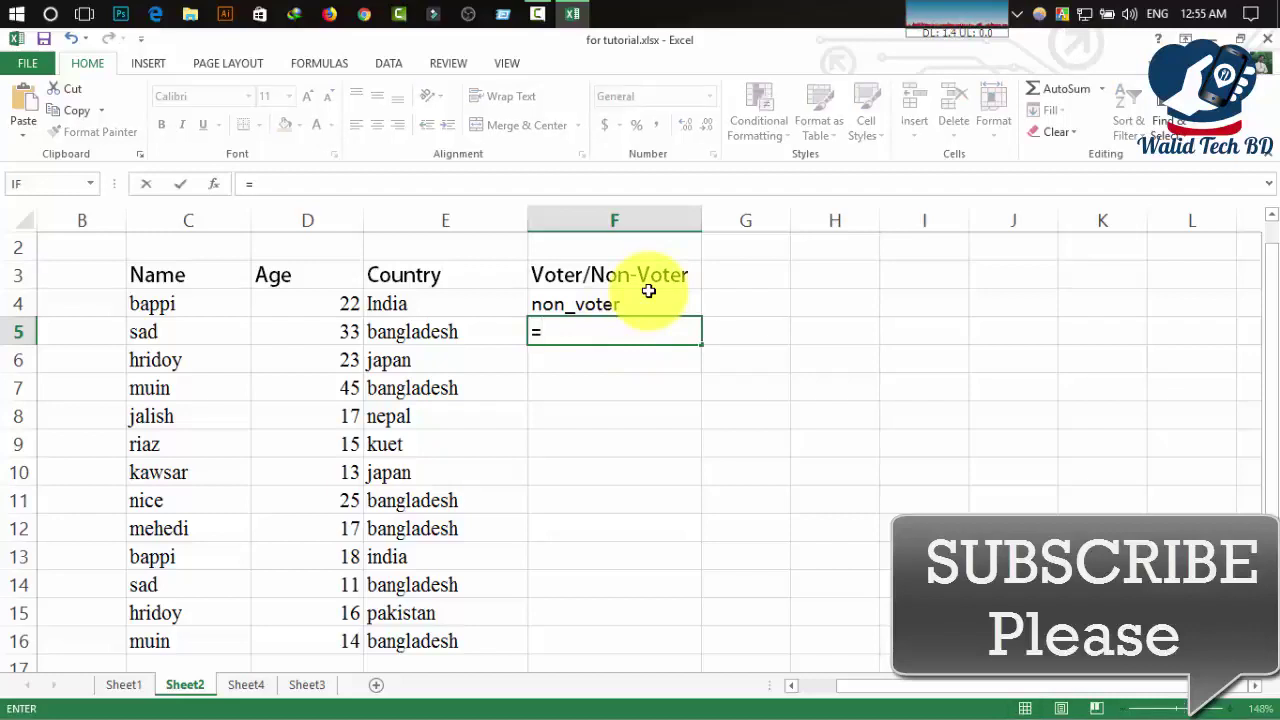
pyautogui.write('if')
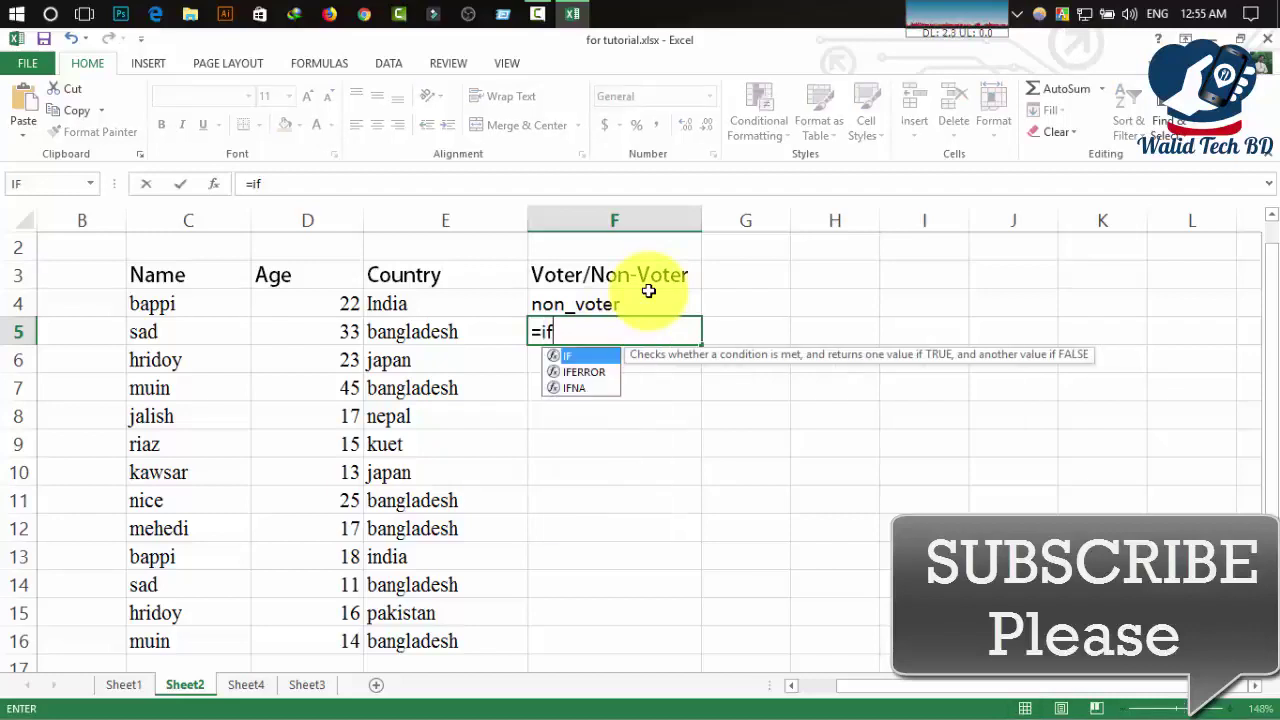
pyautogui.write('(')
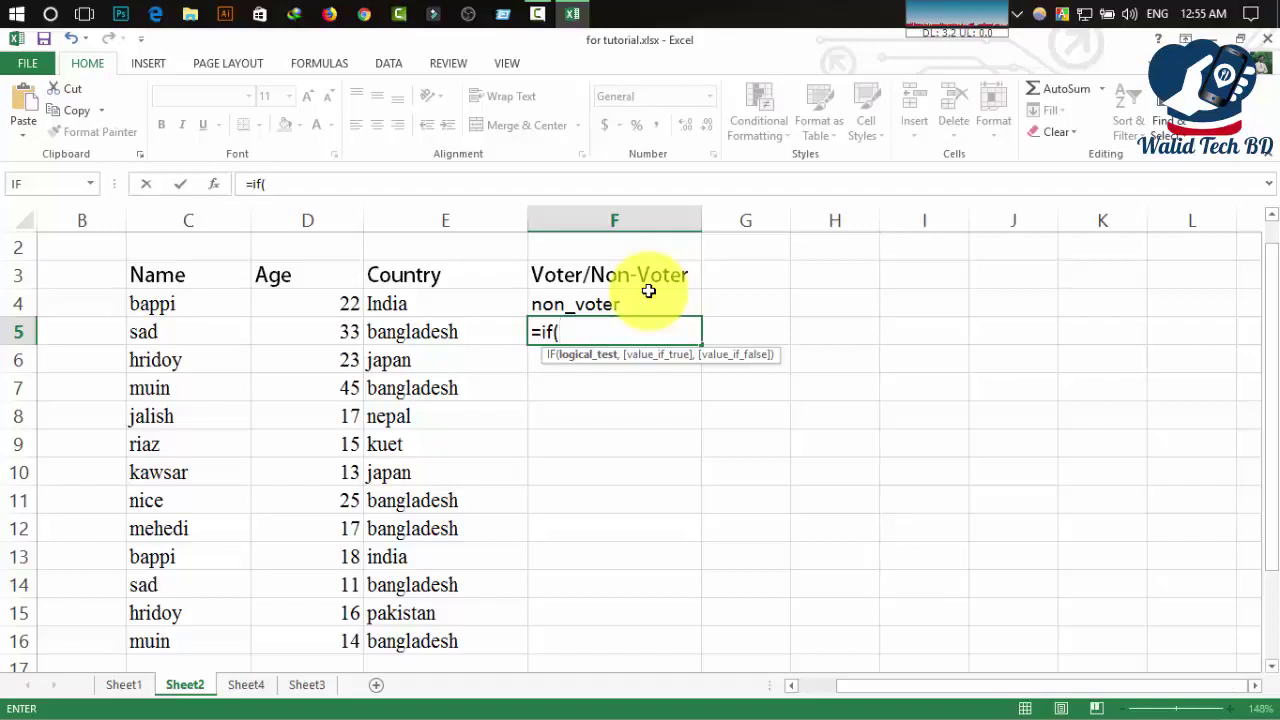
pyautogui.write('AND')
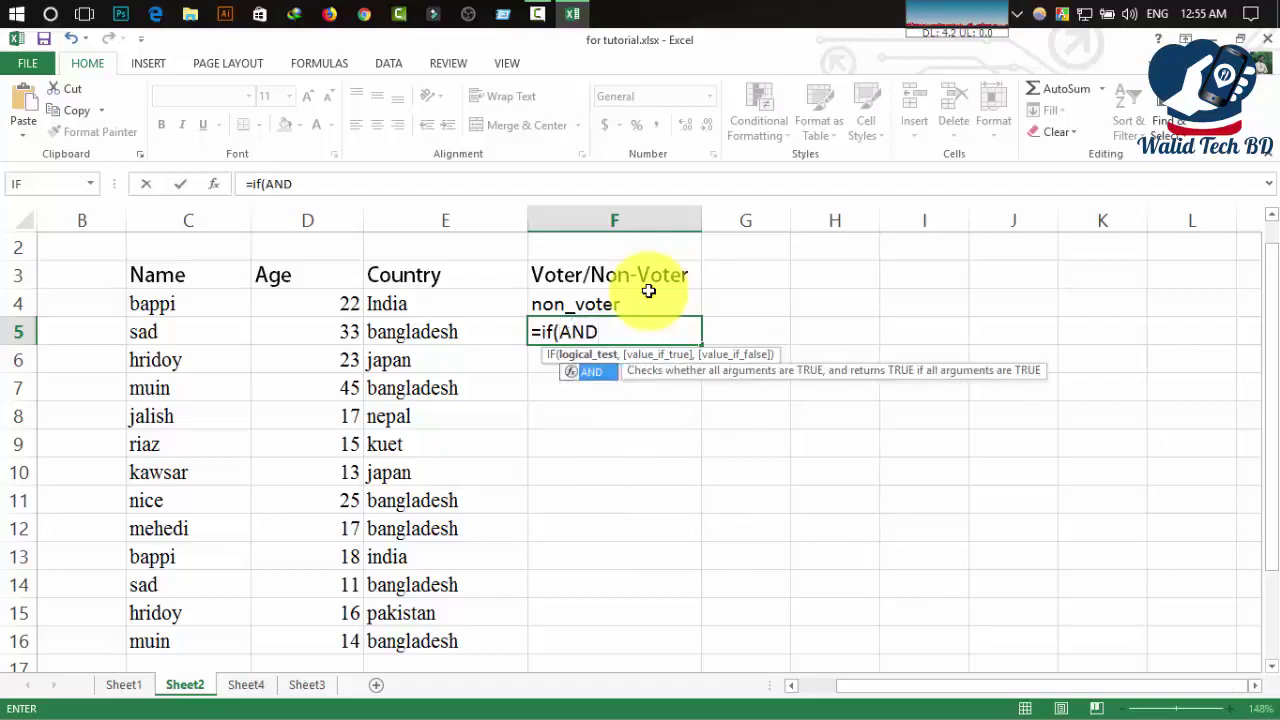
pyautogui.press('Escape')
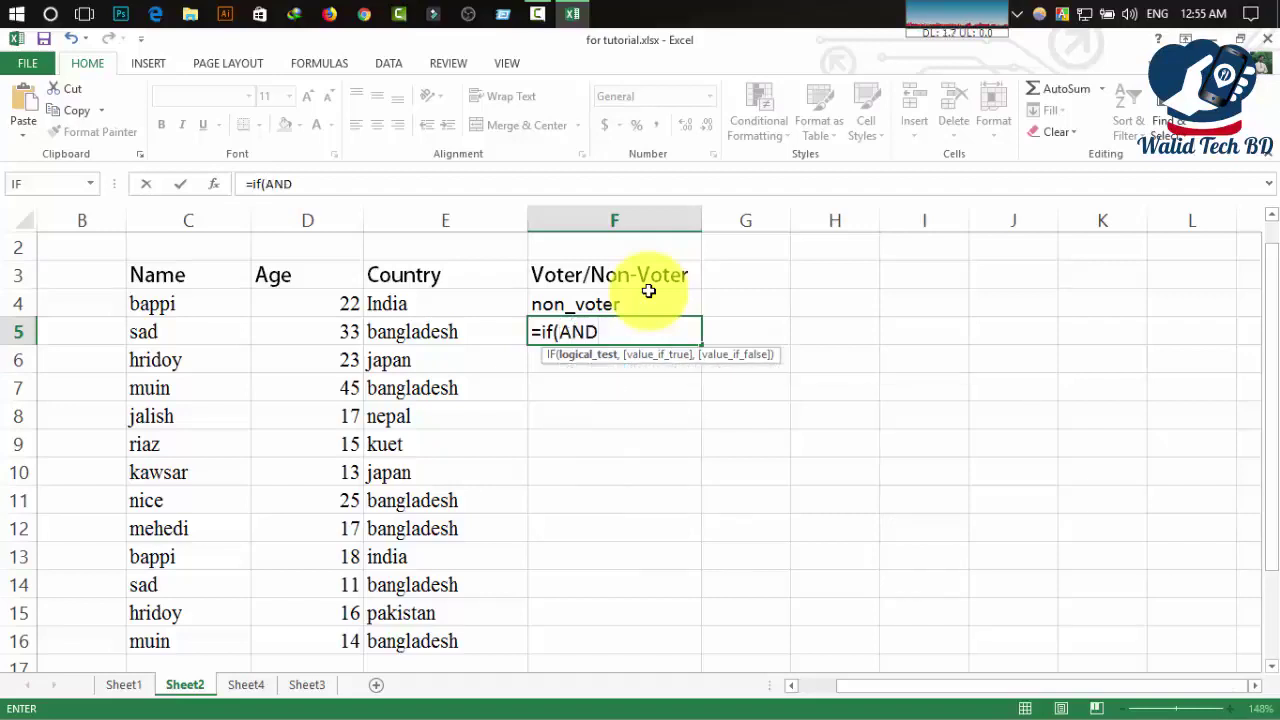
pyautogui.write('(')
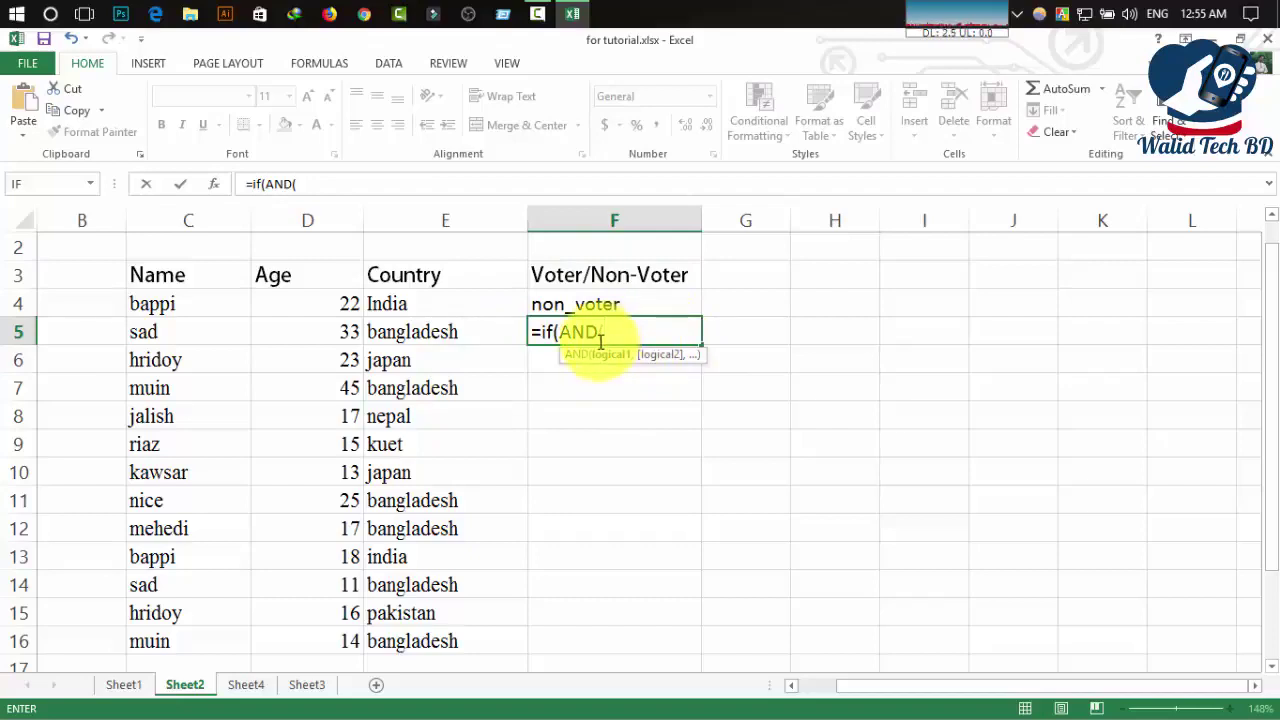
pyautogui.click(325, 328)
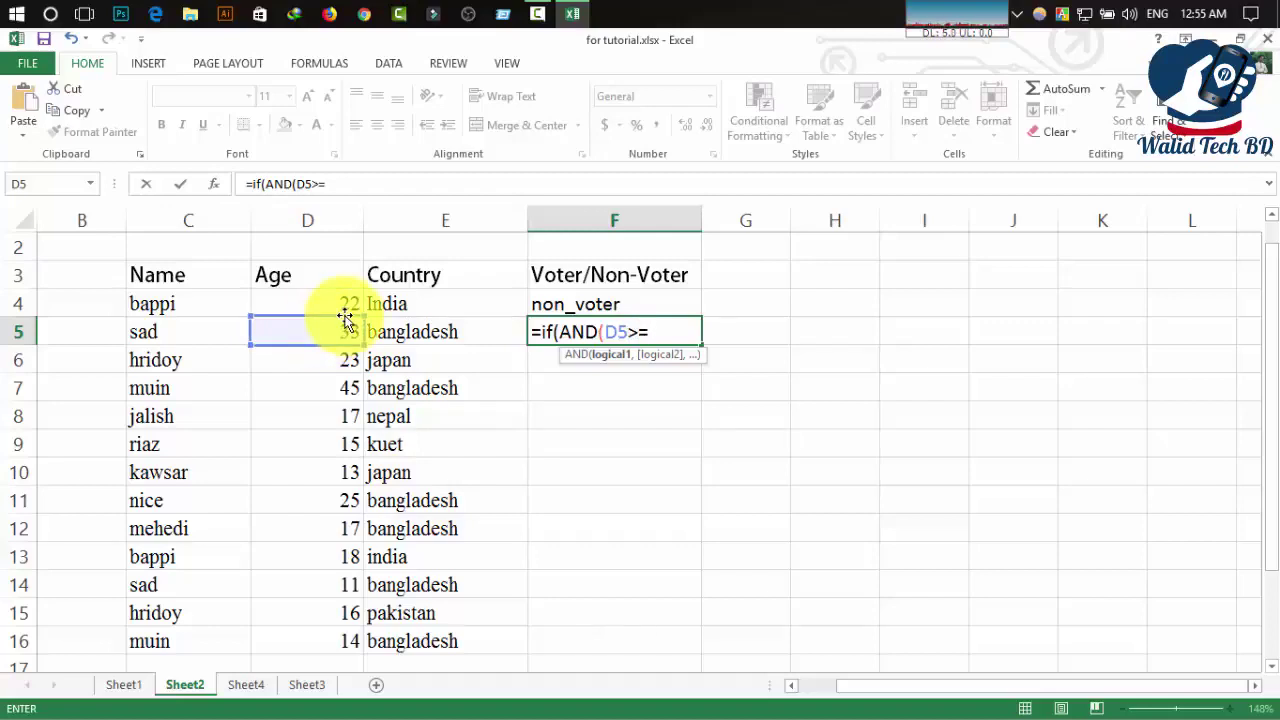
# Step: Add age 18 and E5="bangladesh" conditions with Voter/Non-Voter results, triggering a missing-parenthesis warning
pyautogui.write('18,')
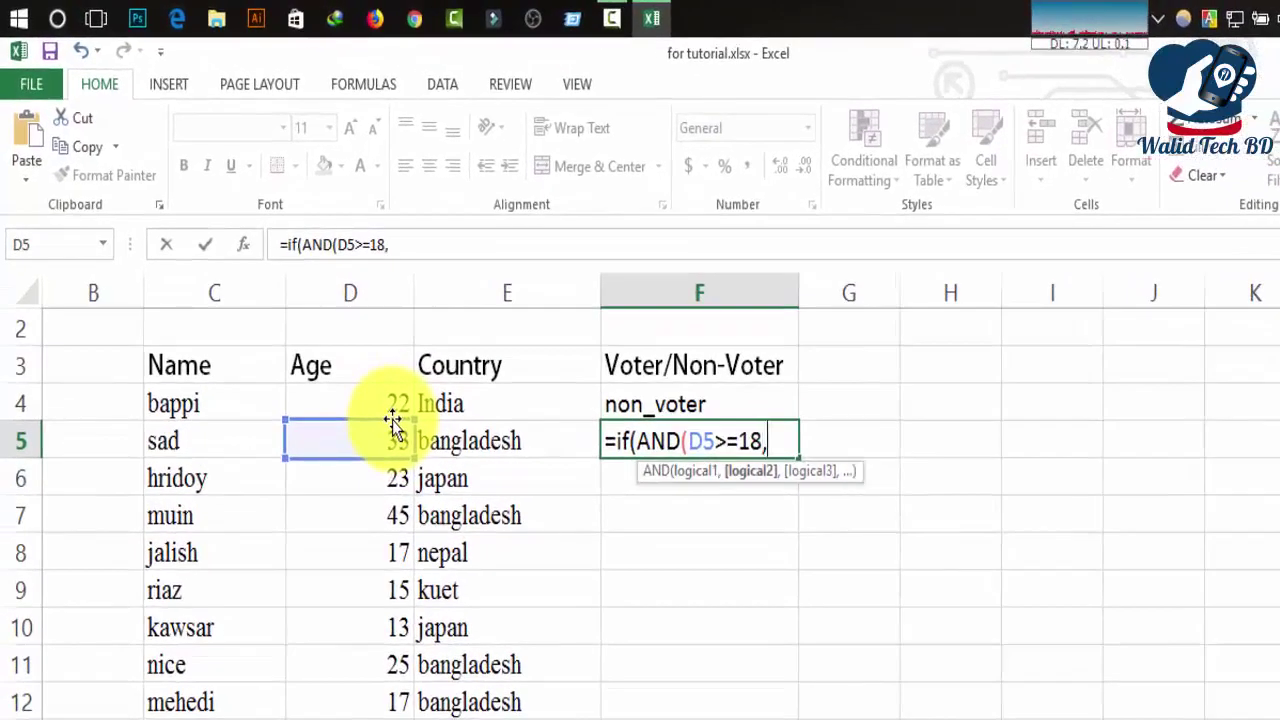
pyautogui.click(484, 441)
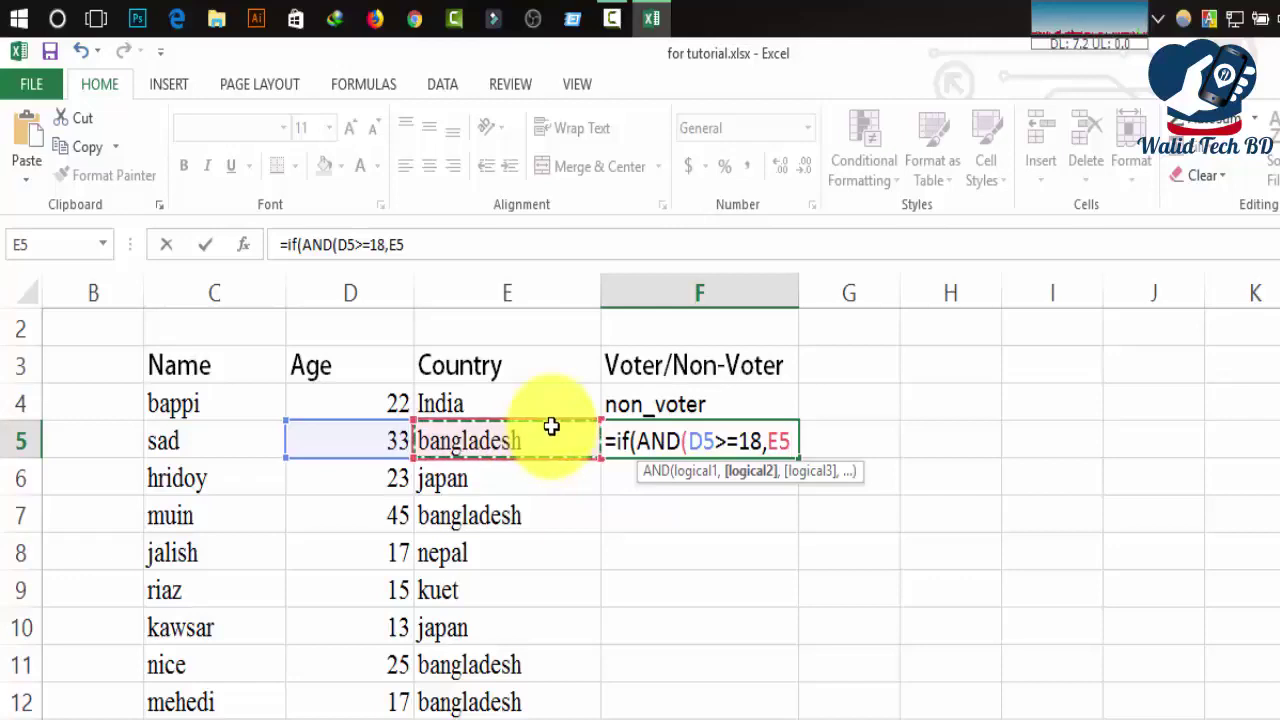
pyautogui.write('="ba')
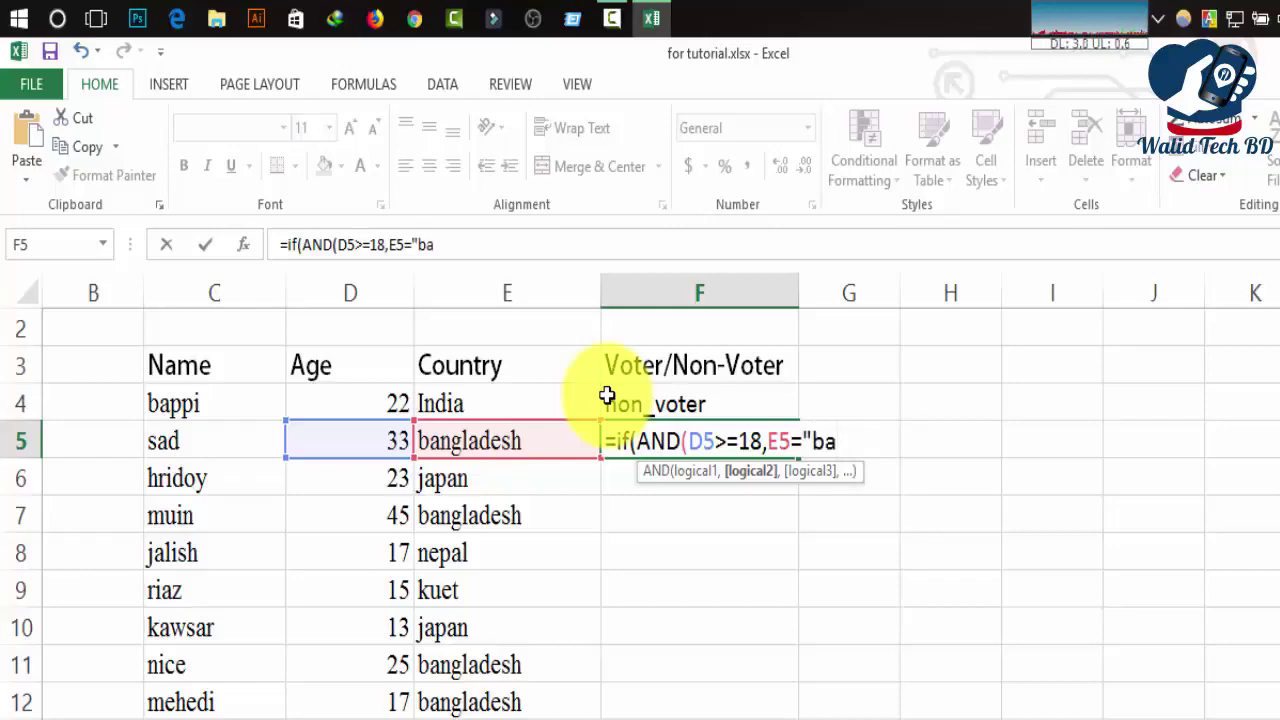
pyautogui.write('ngladesh')
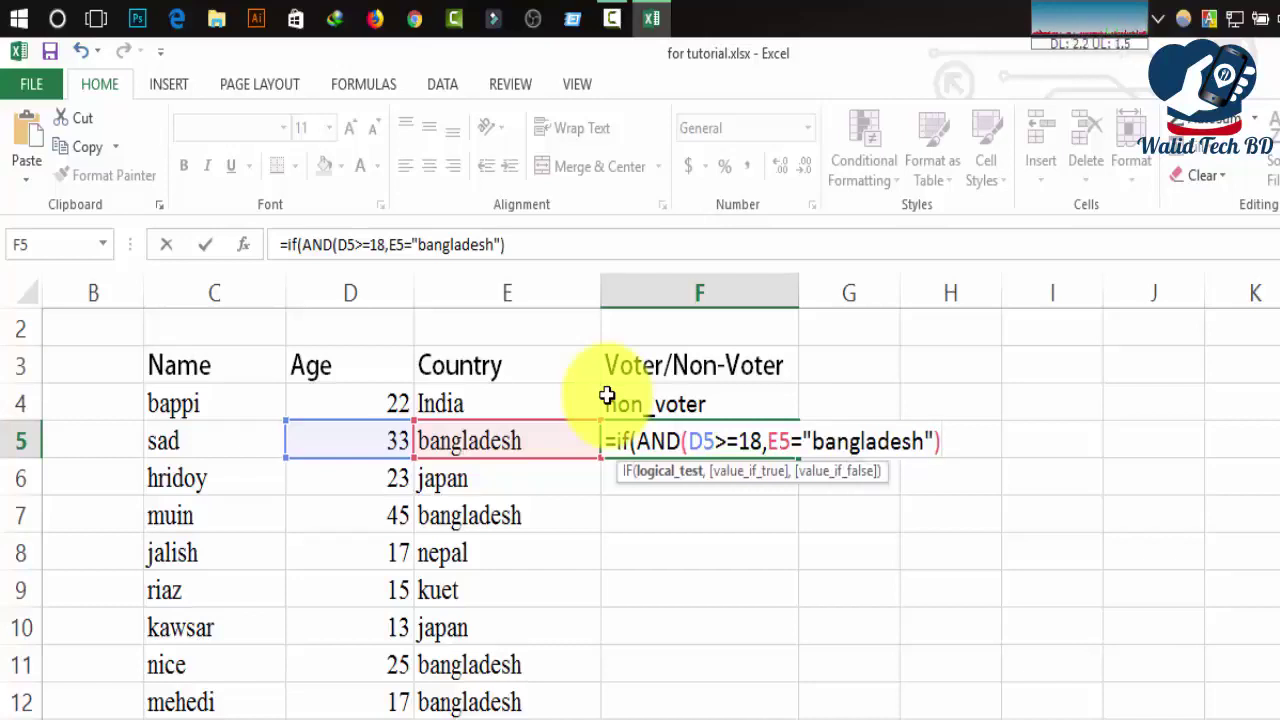
pyautogui.write(',"Voter')
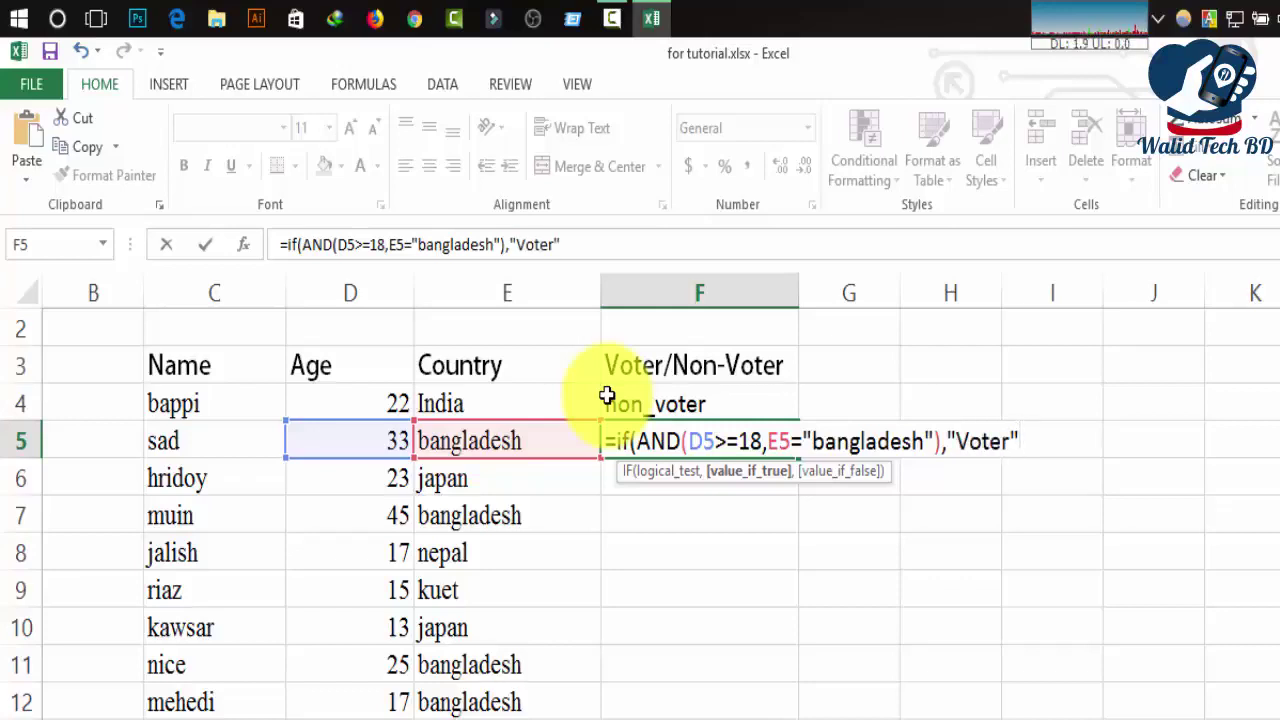
pyautogui.write(',')
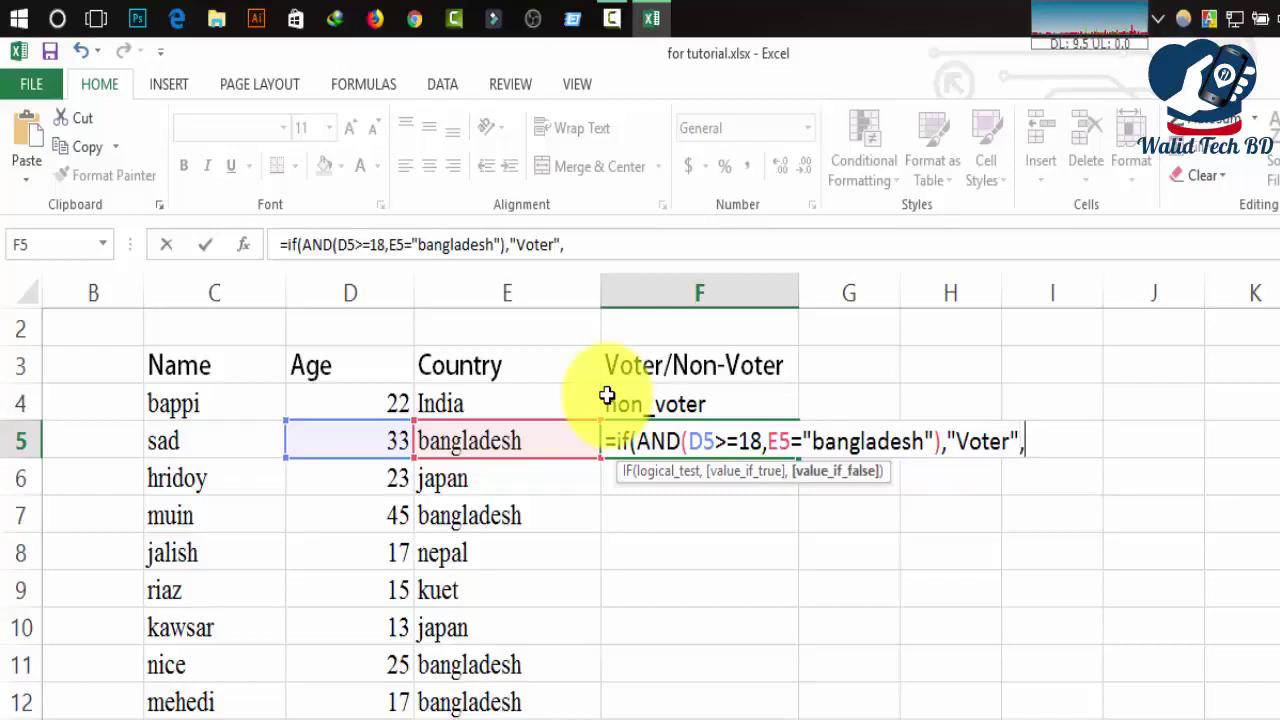
pyautogui.write('No')
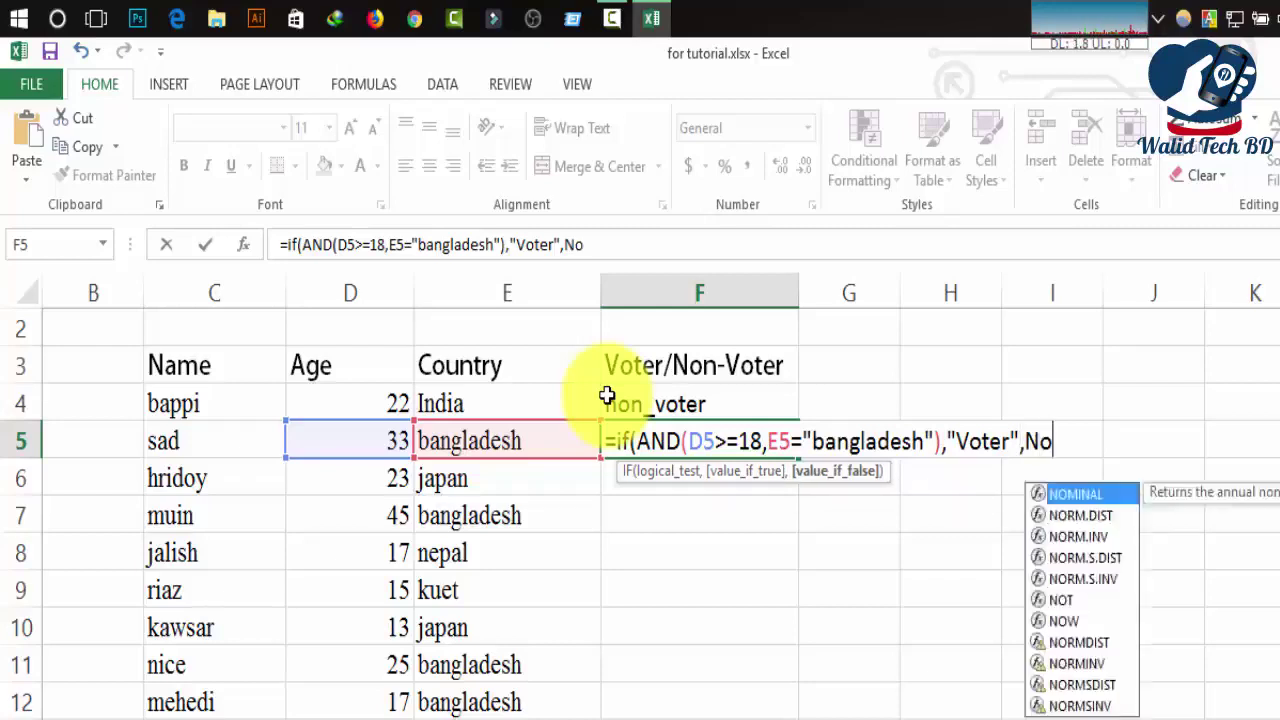
pyautogui.write('n-Voter')
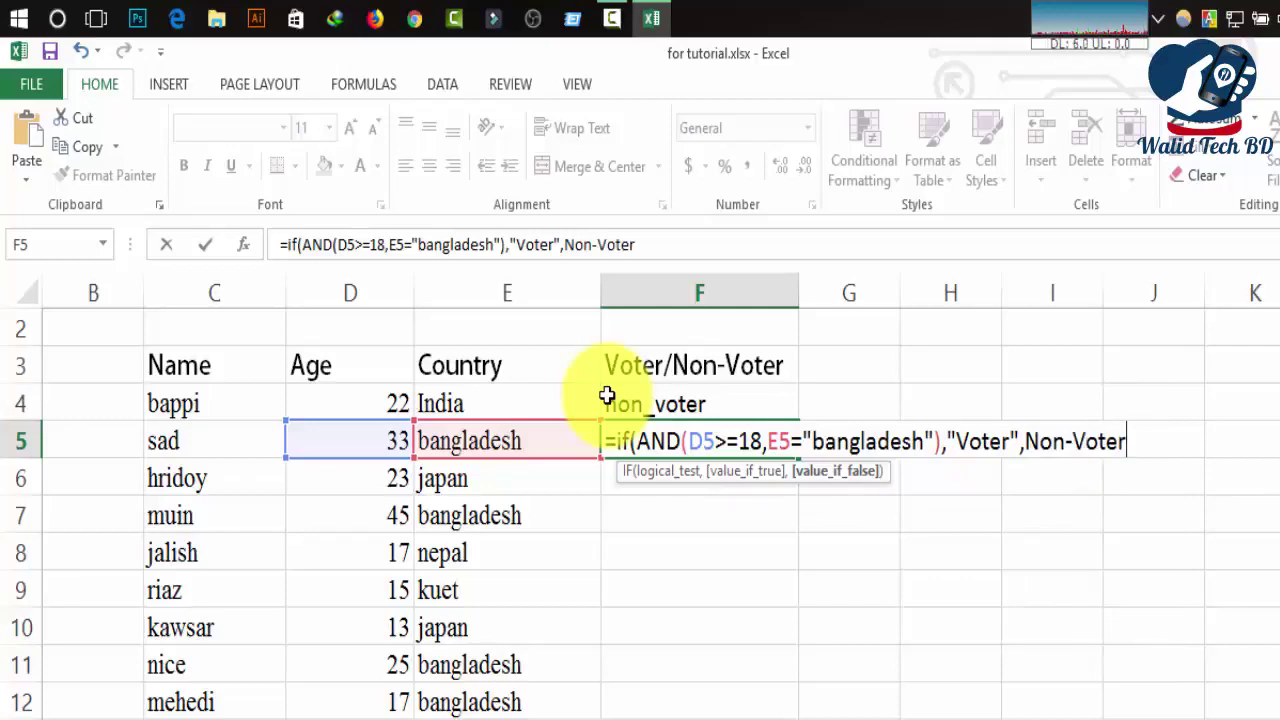
pyautogui.press('Return')
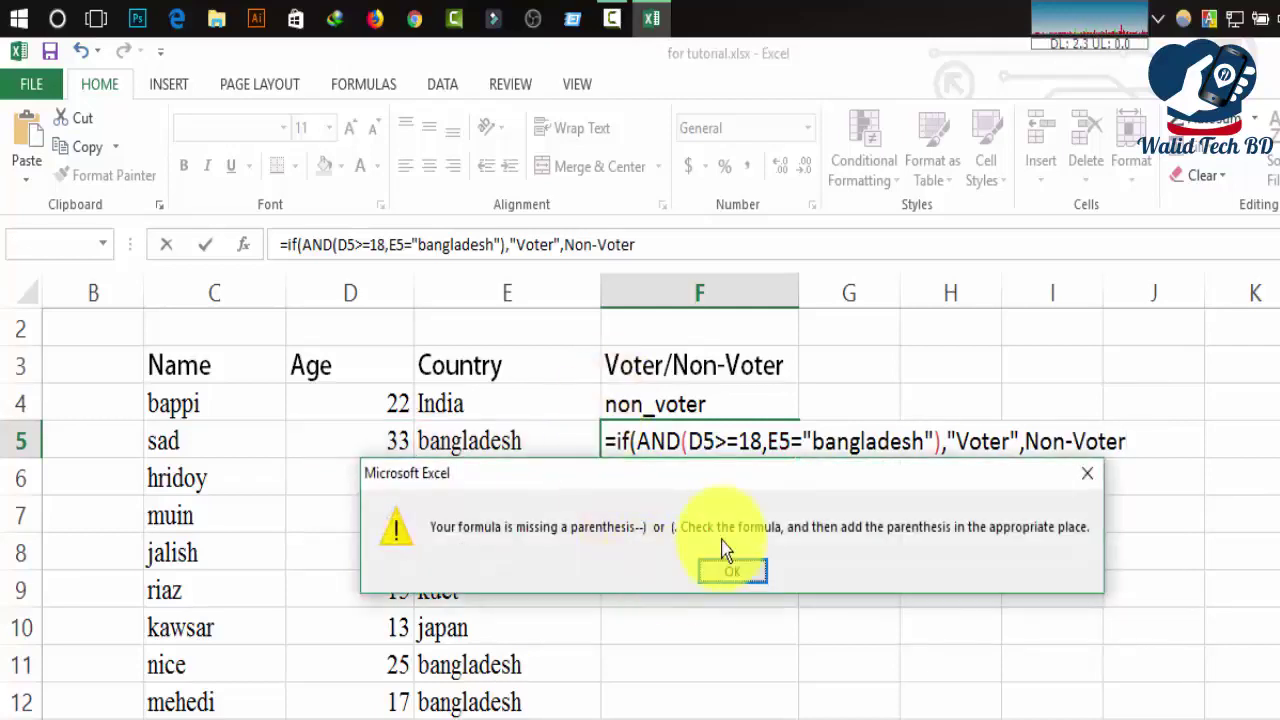
# Step: Quote Non-Voter in F5's formula so it returns Voter for the 33-year-old
pyautogui.click(730, 572)
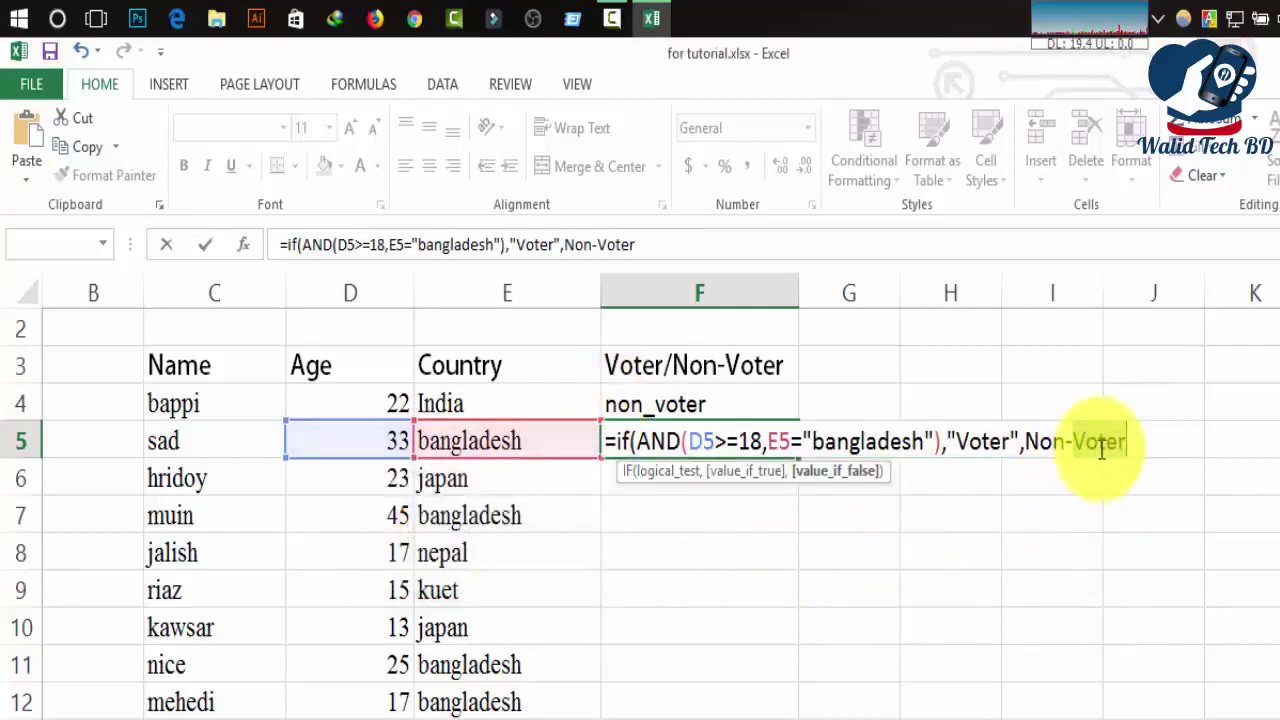
pyautogui.click(1030, 441)
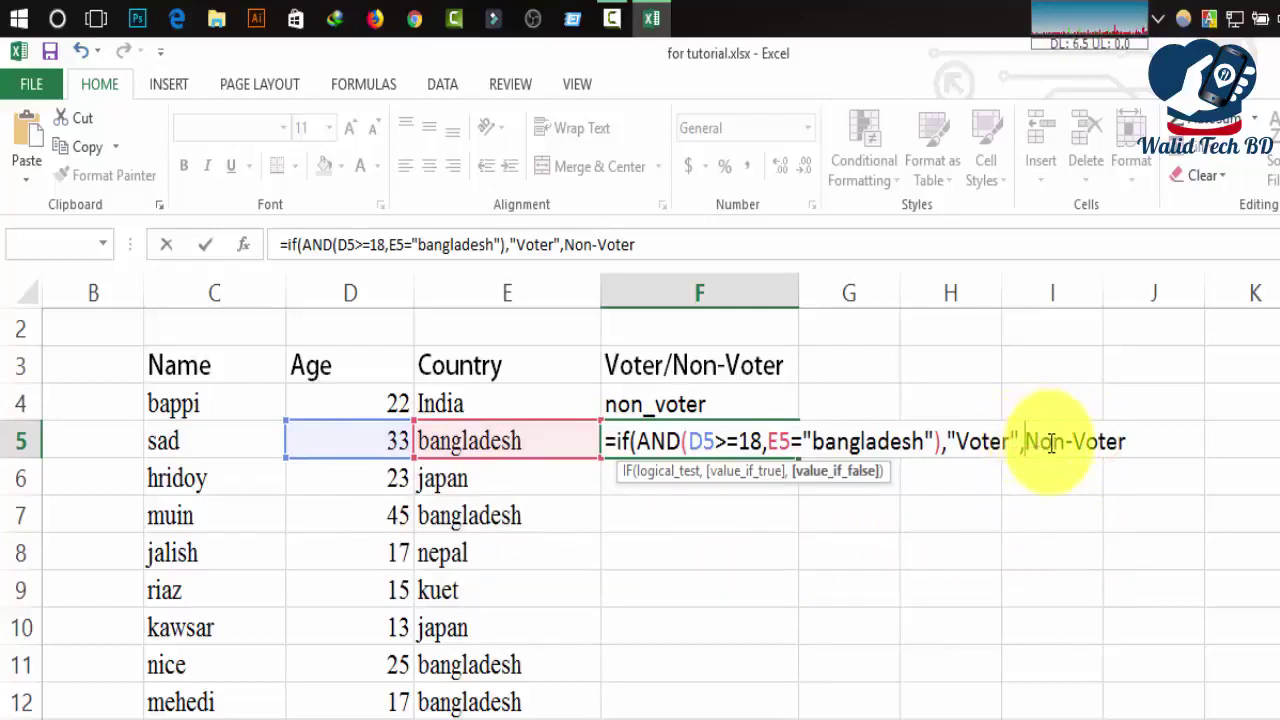
pyautogui.write('"')
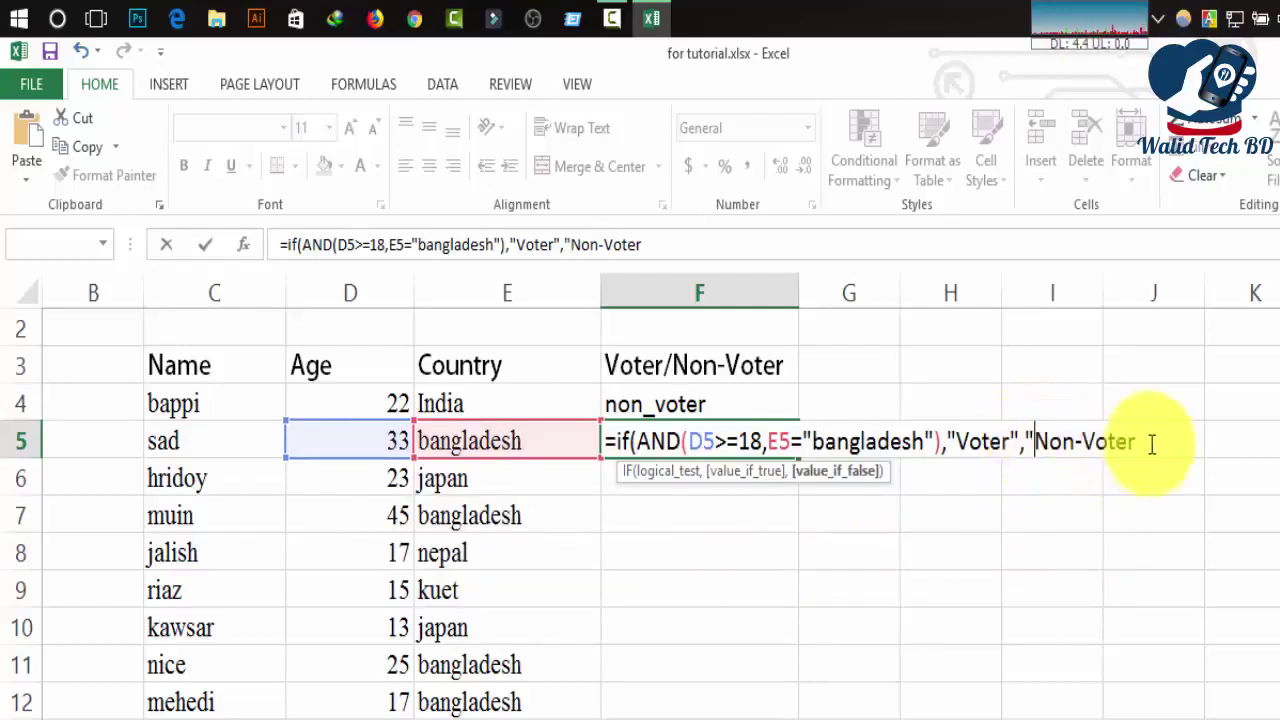
pyautogui.click(1159, 441)
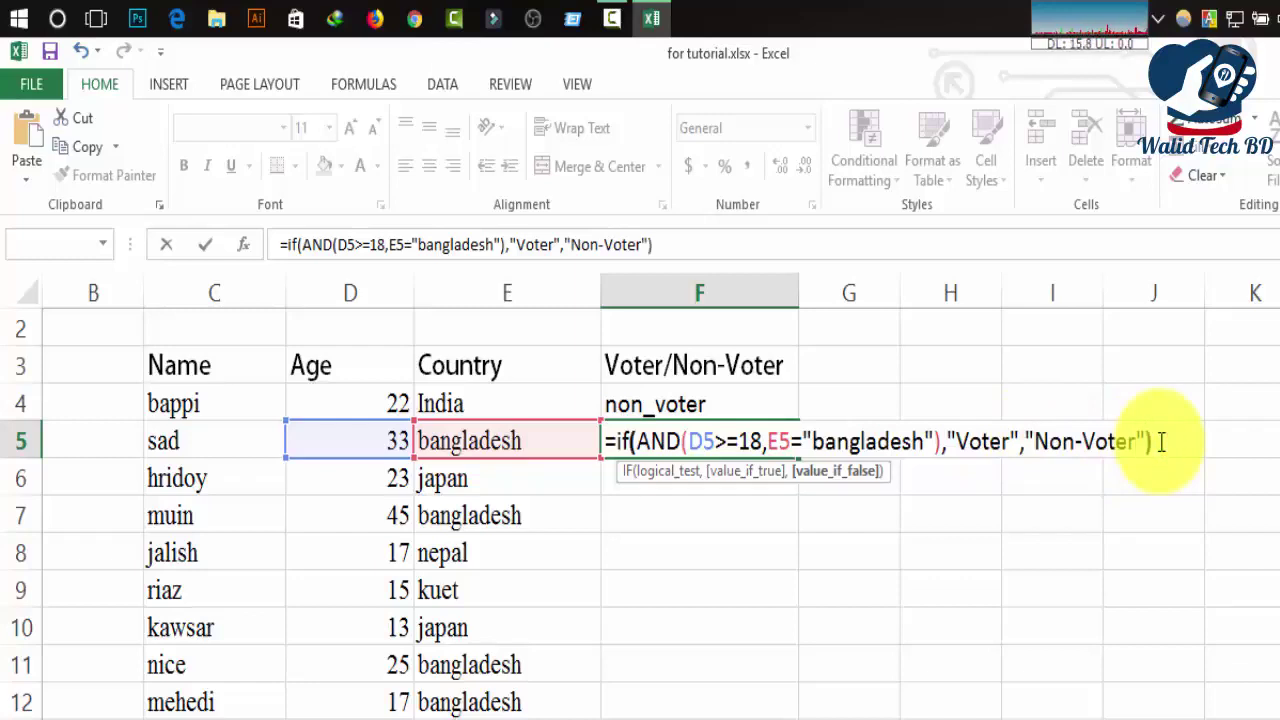
pyautogui.click(1160, 441)
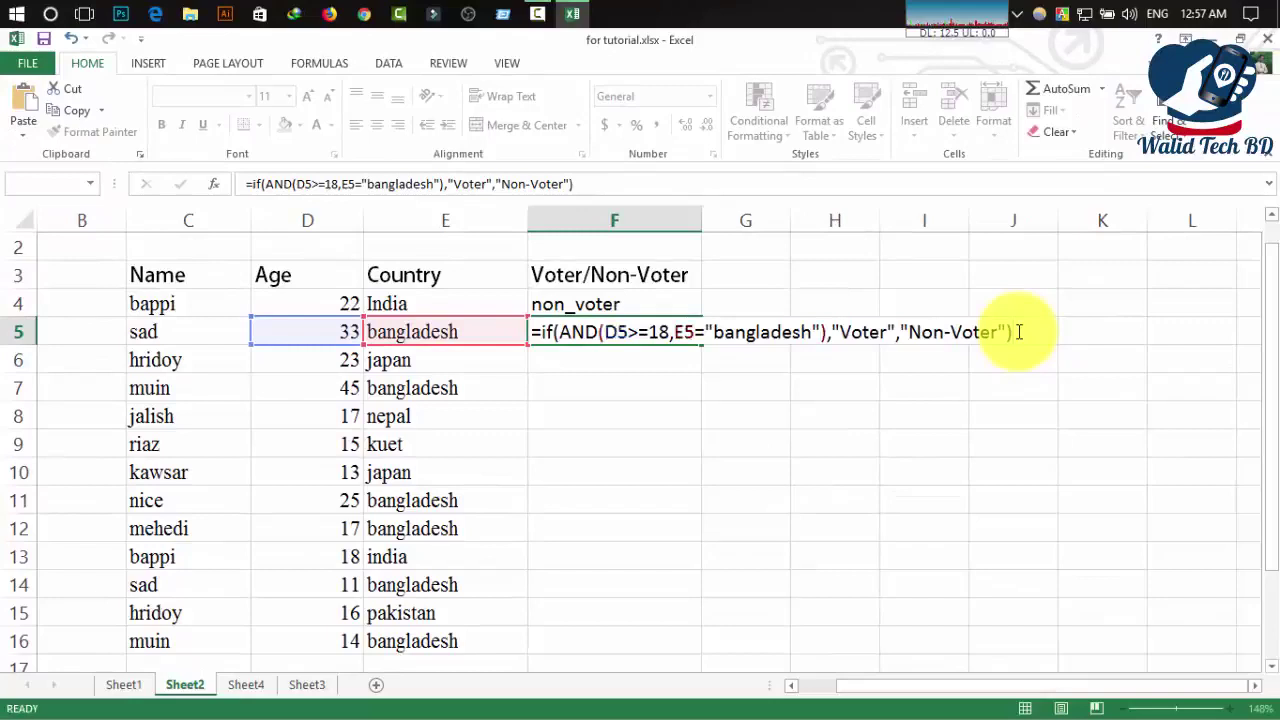
pyautogui.press('Return')
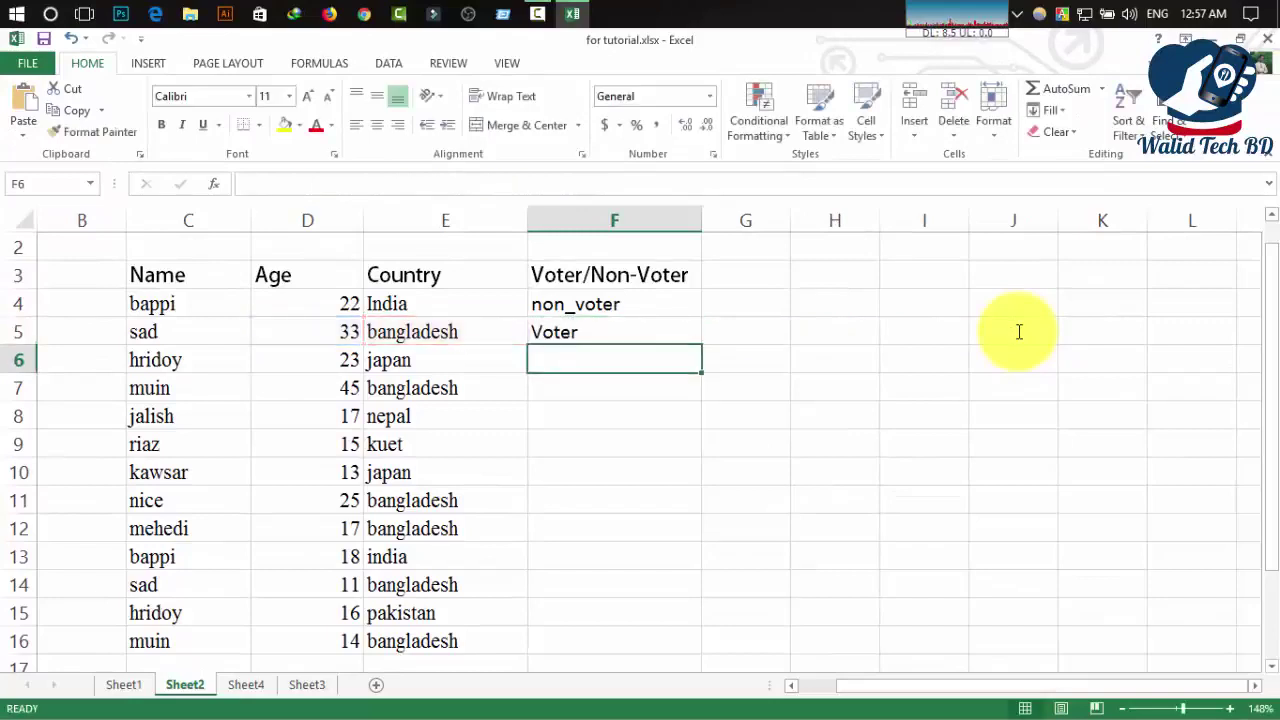
# Step: Fill F5's AND-based voter formula down to row 16
pyautogui.click(608, 328)
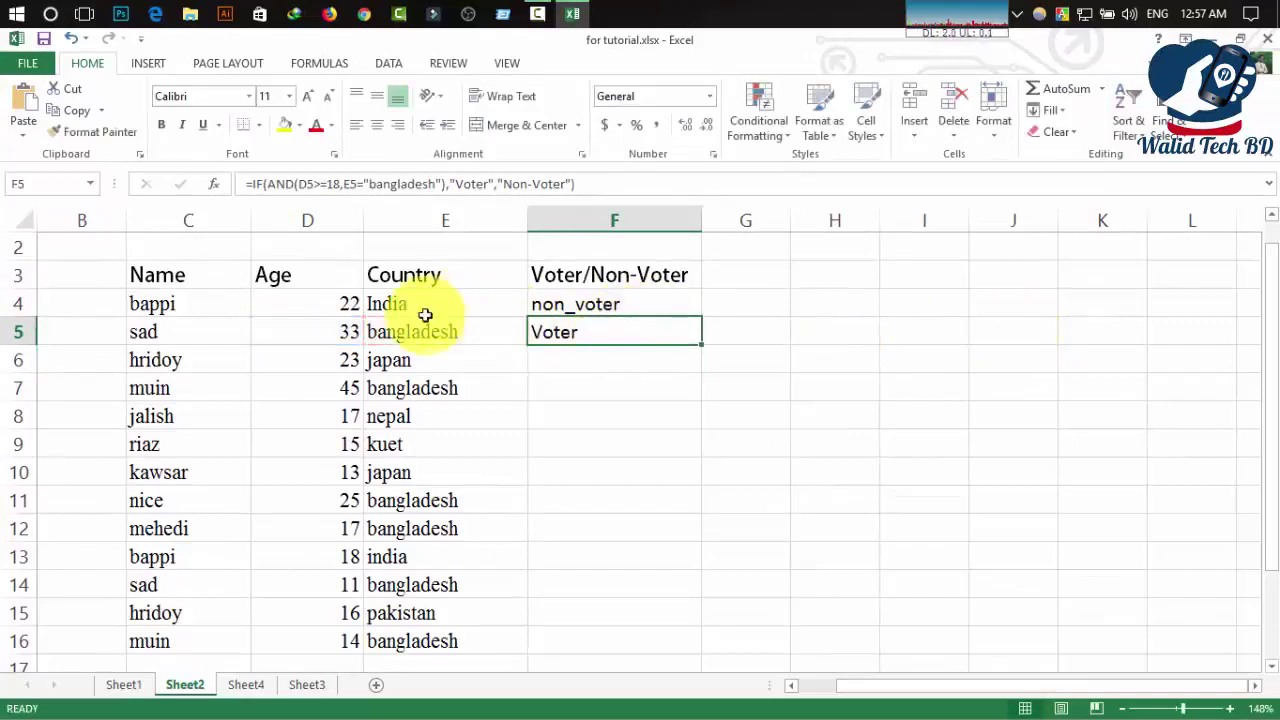
pyautogui.doubleClick(701, 345)
pyautogui.click(630, 503)
pyautogui.click(580, 329)
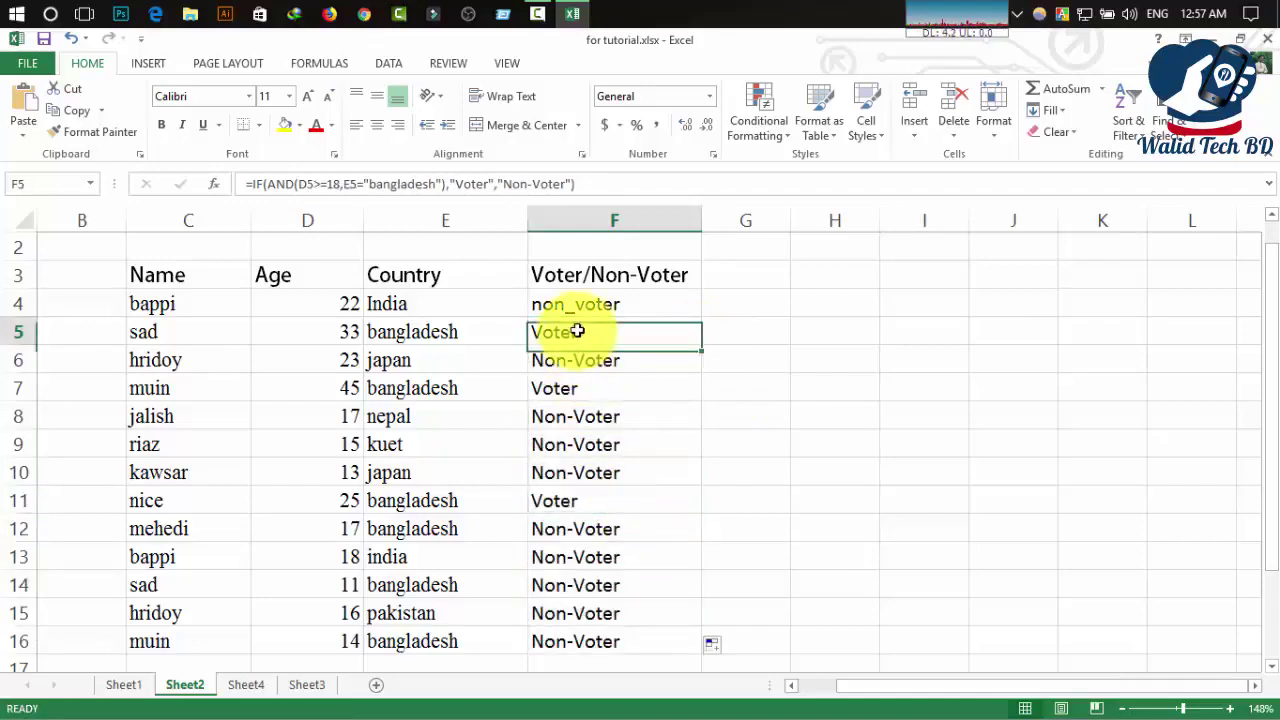
# Step: Verify the results against the ages and countries in rows 6, 7, 11 and 14
pyautogui.click(443, 360)
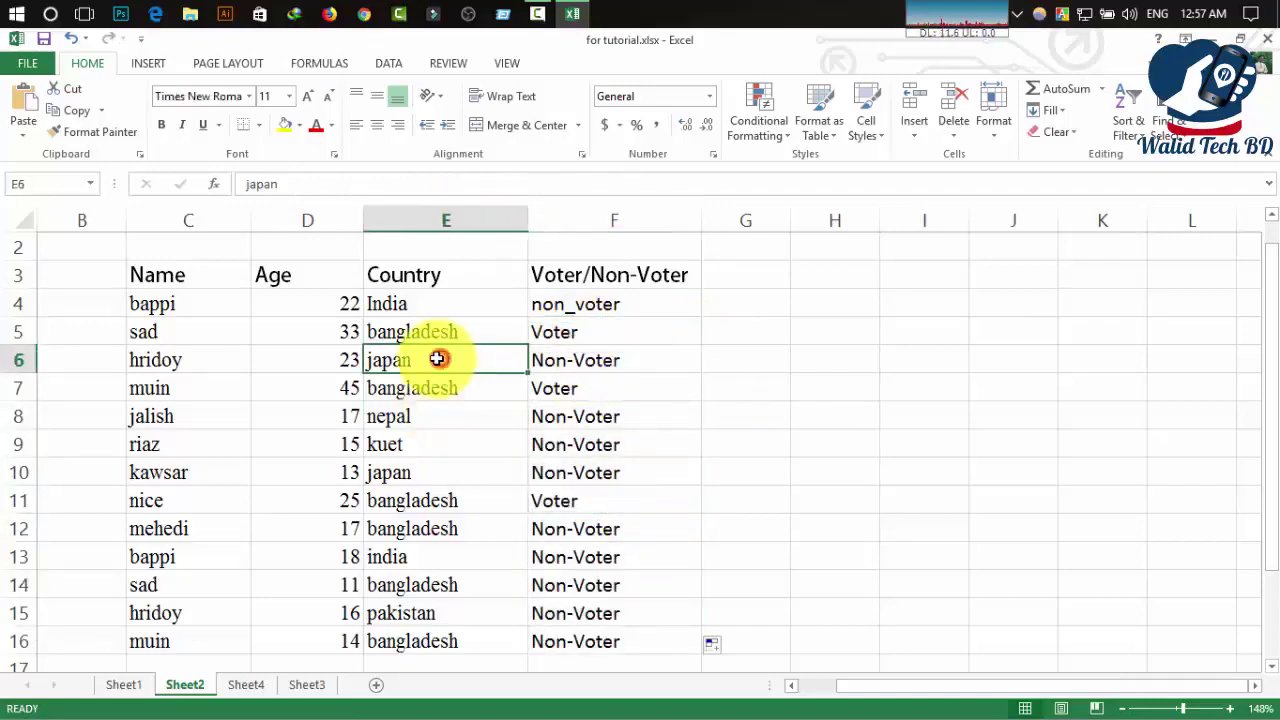
pyautogui.click(337, 360)
pyautogui.click(448, 362)
pyautogui.click(563, 360)
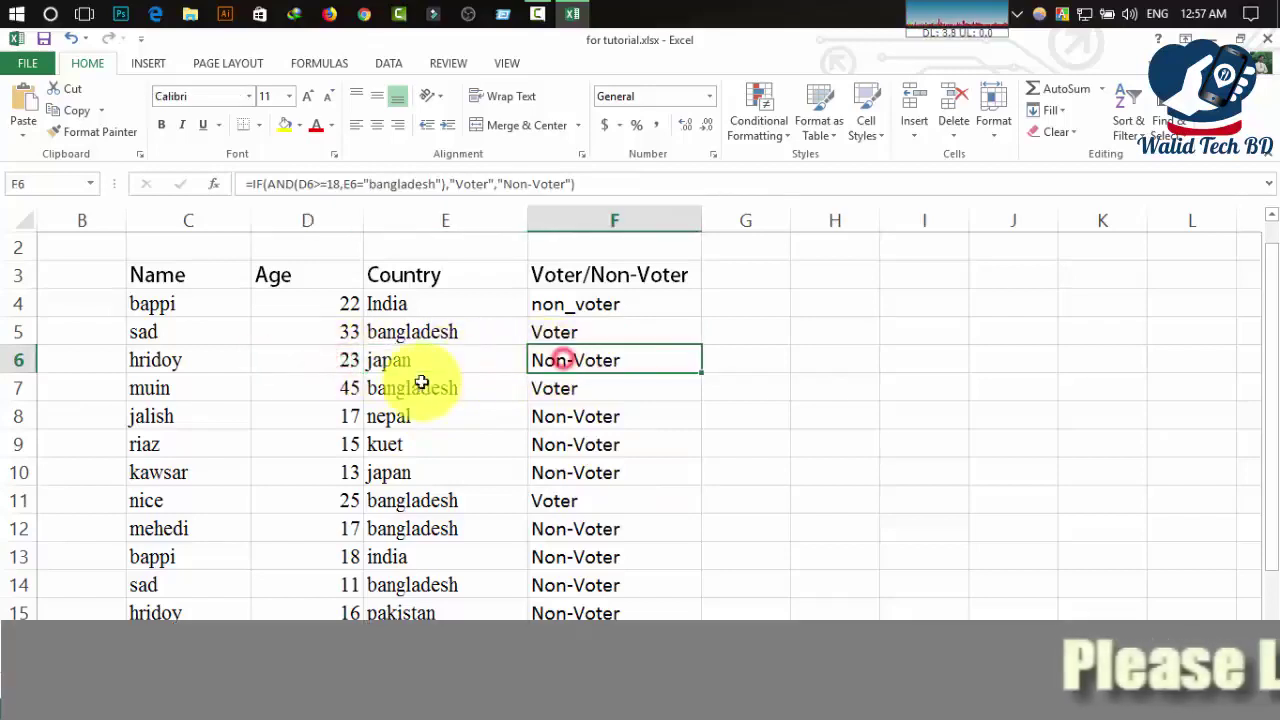
pyautogui.click(421, 383)
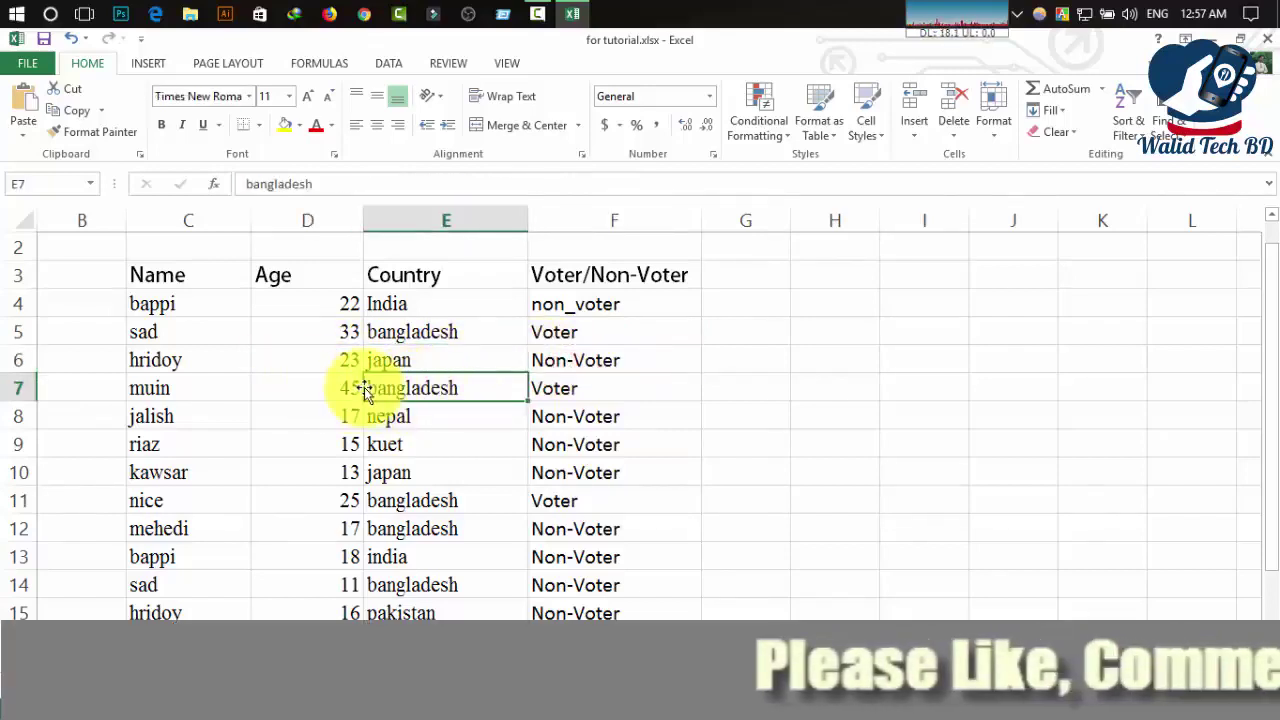
pyautogui.click(443, 502)
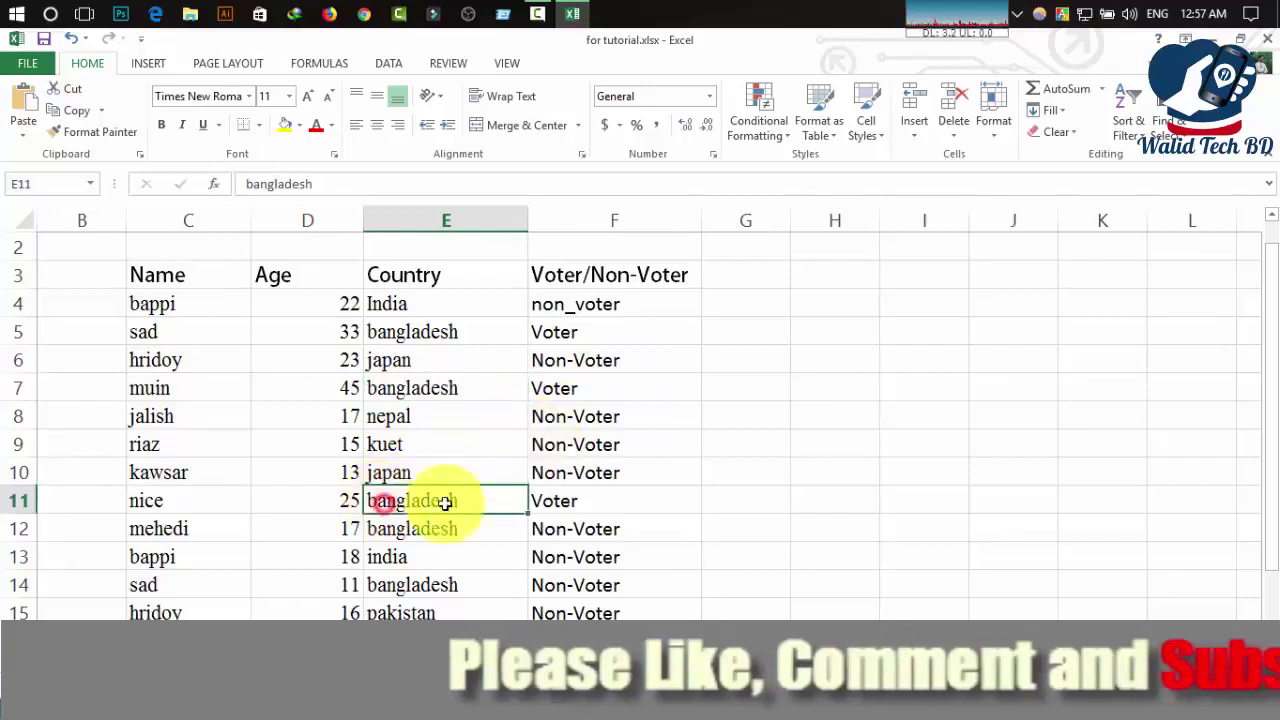
pyautogui.click(432, 589)
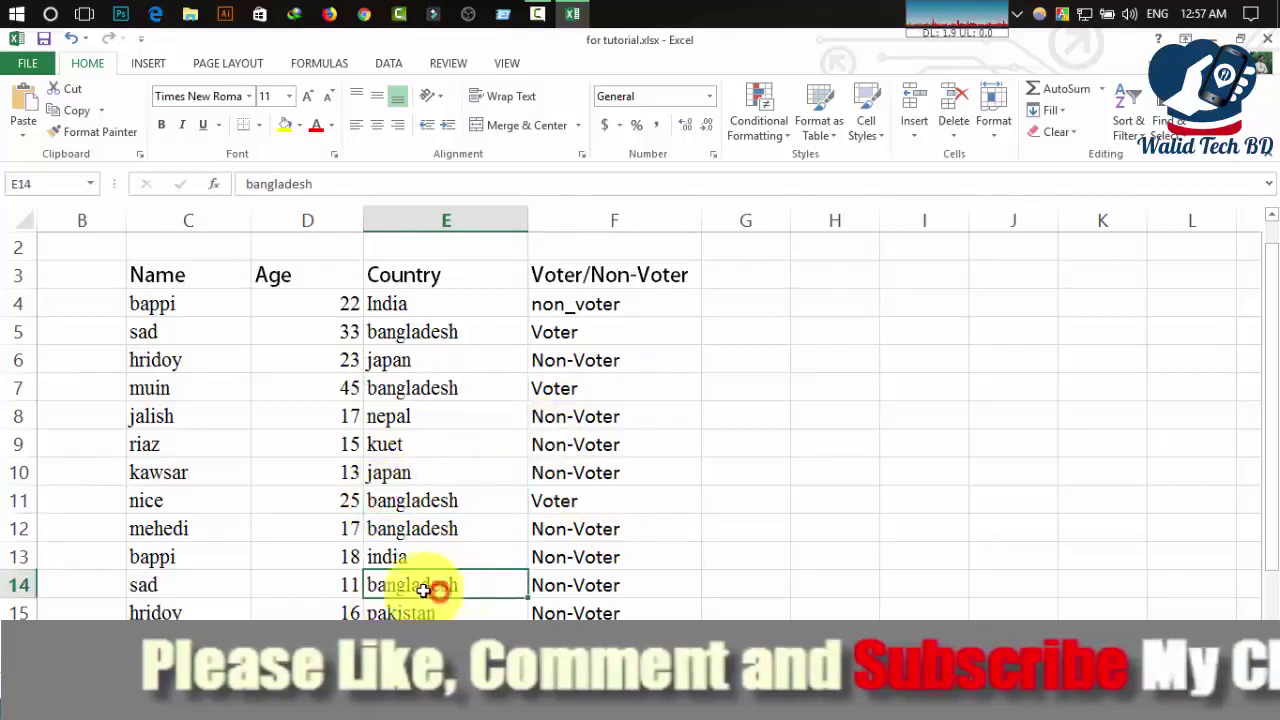
pyautogui.click(354, 584)
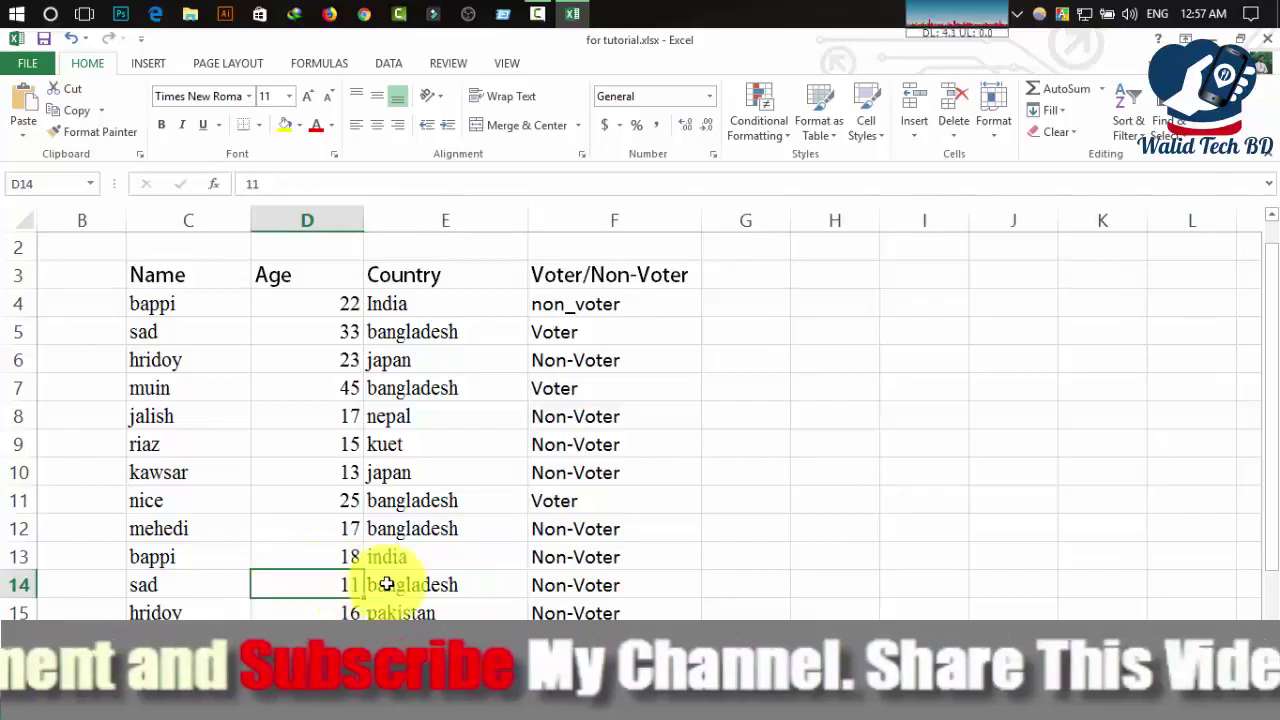
pyautogui.click(603, 590)
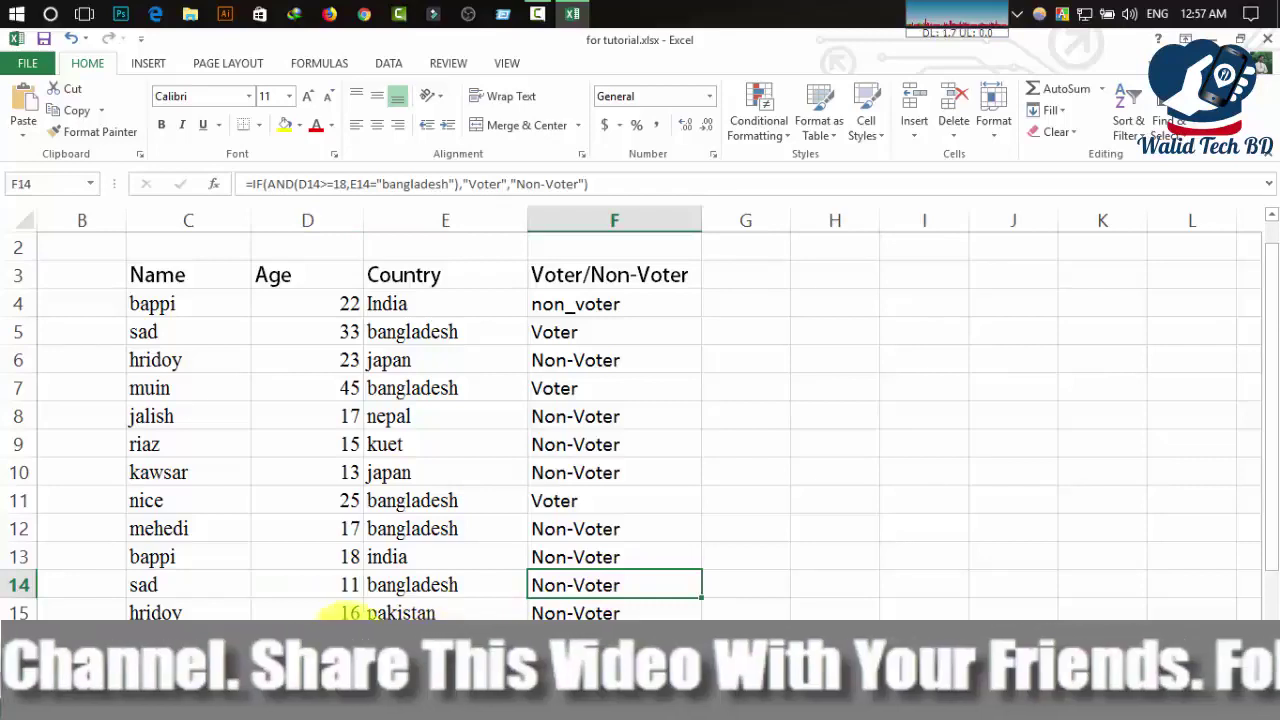
pyautogui.click(345, 635)
pyautogui.write('1')
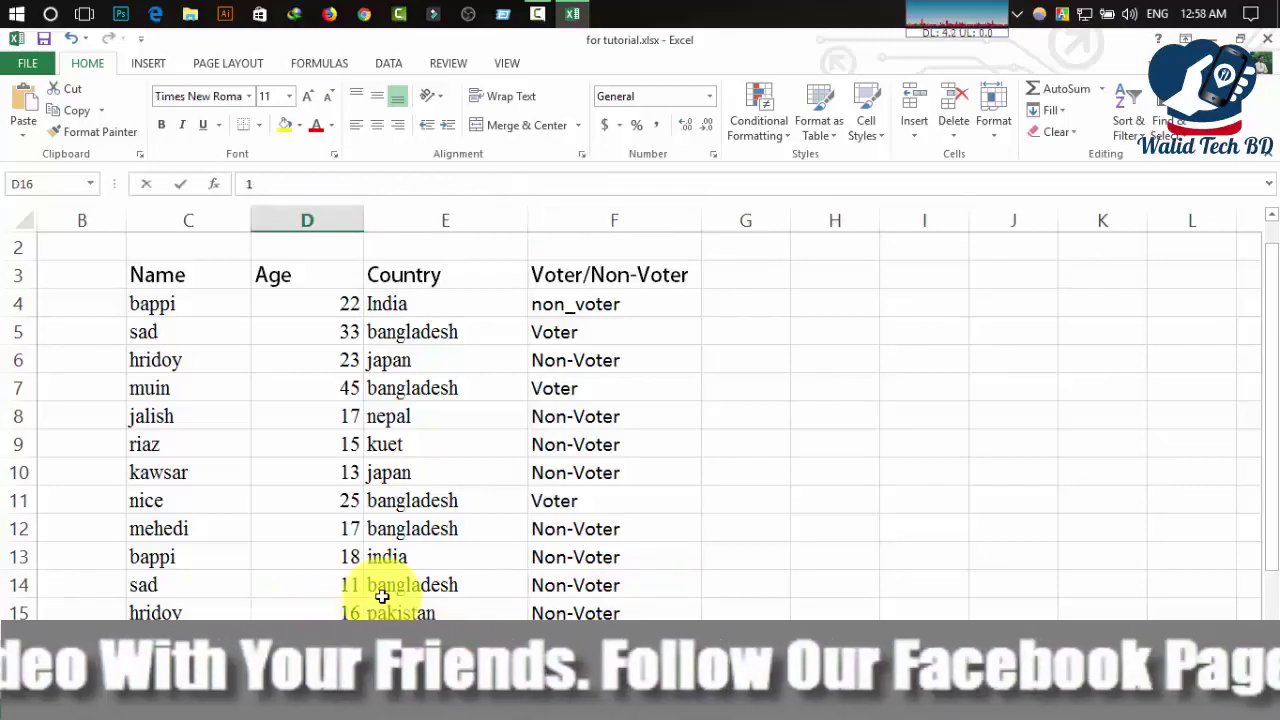
# Step: Change D16's age to 18 so F16 reads Voter
pyautogui.write('8')
pyautogui.press('Return')
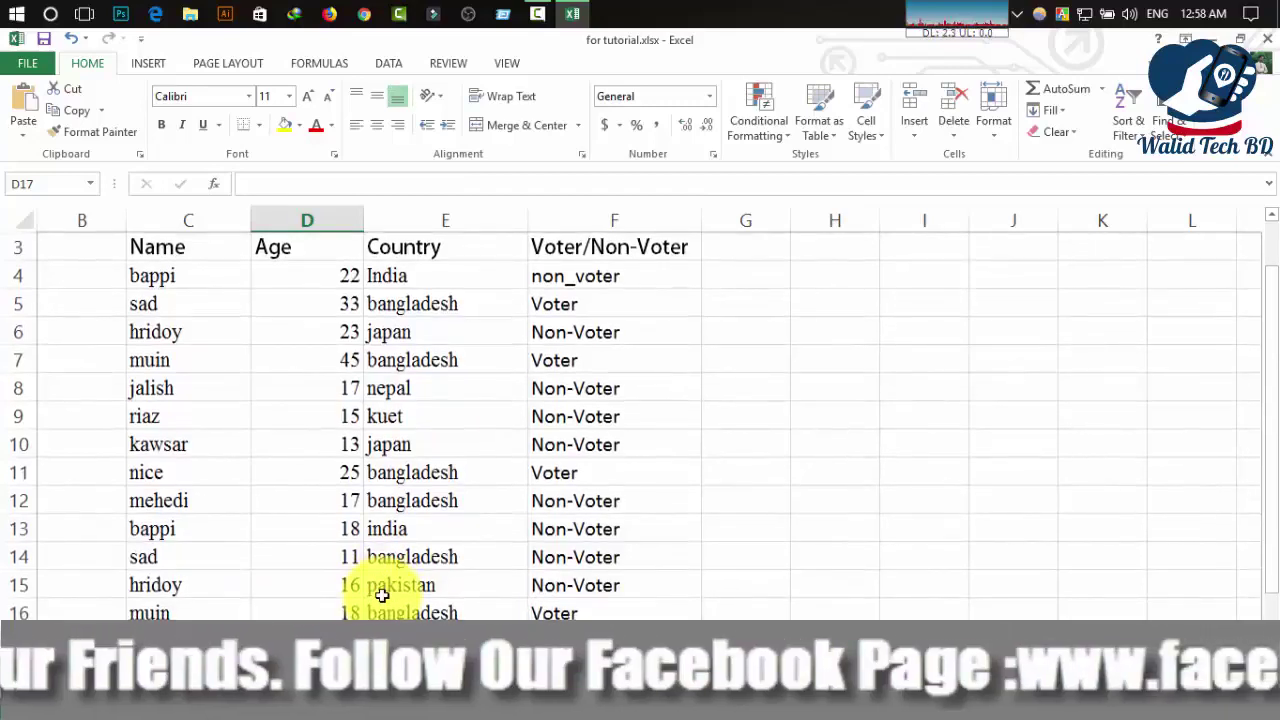
pyautogui.click(570, 610)
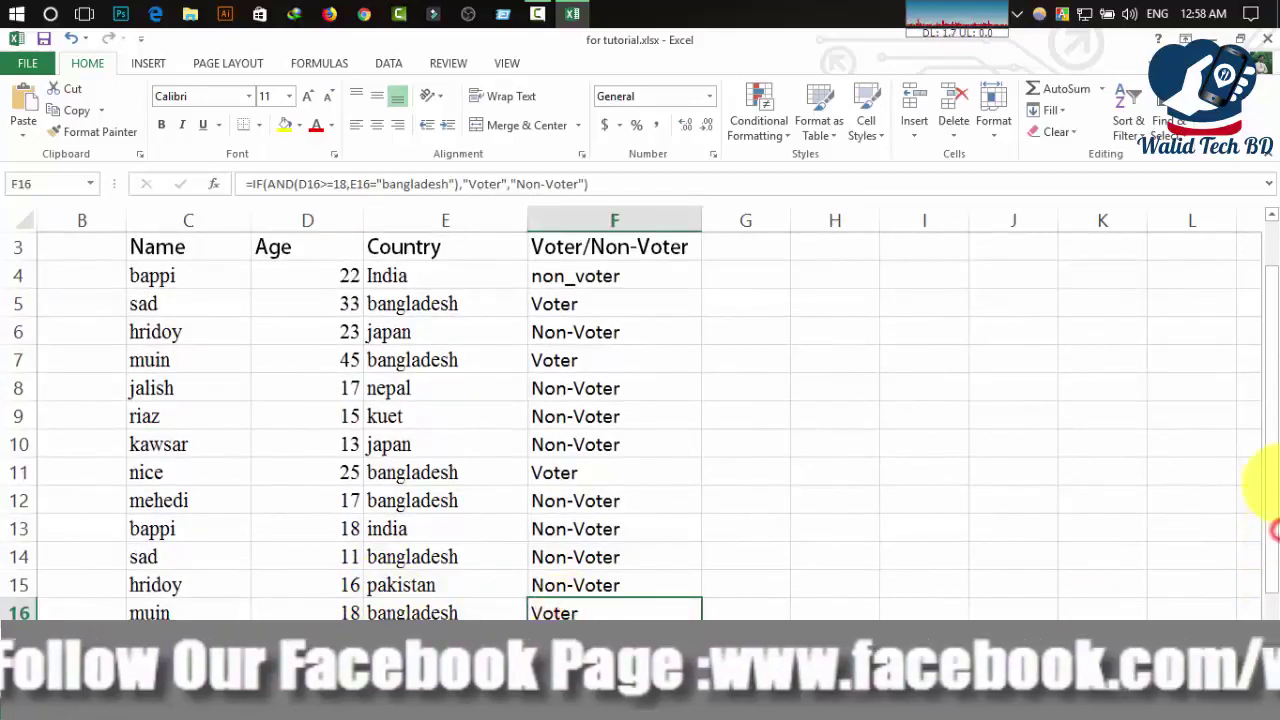
# Step: Review the countries in E4, E6 and E9 and compare results with F4's formula
pyautogui.click(392, 333)
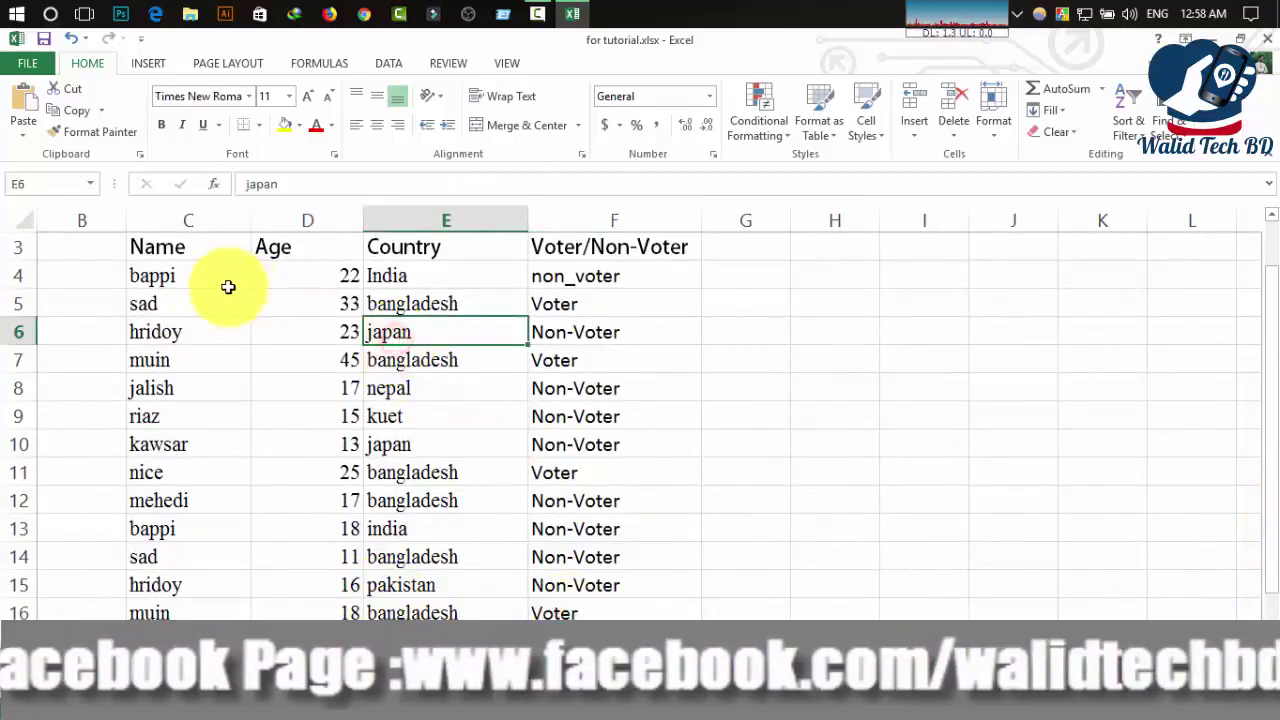
pyautogui.click(463, 286)
pyautogui.click(446, 420)
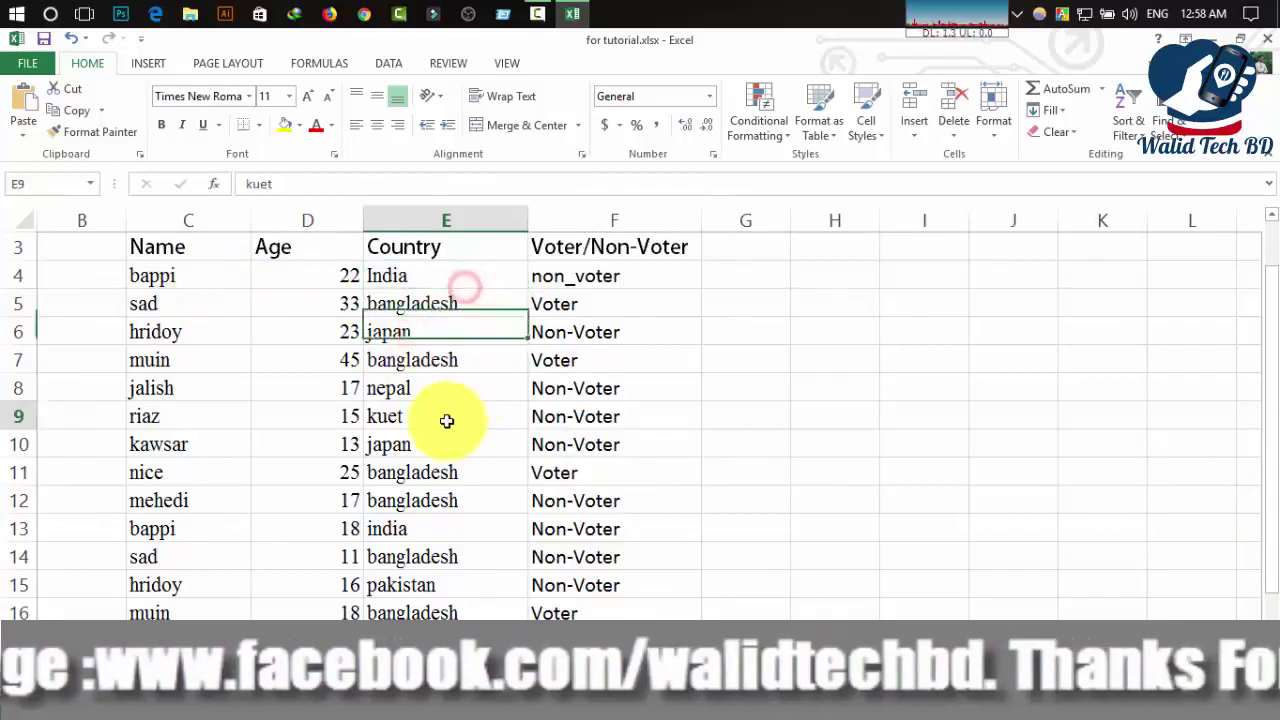
pyautogui.click(569, 392)
pyautogui.click(626, 277)
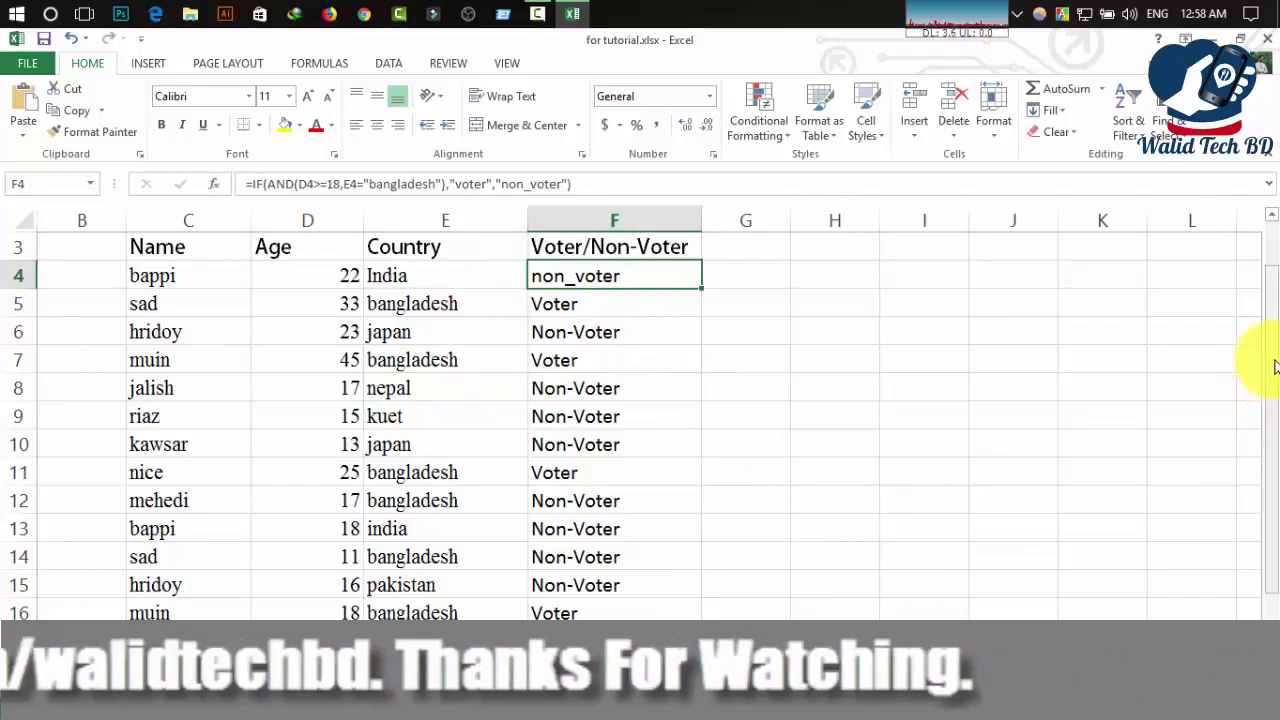
pyautogui.moveTo(1274, 366); pyautogui.dragTo(1270, 297)
pyautogui.click(614, 391)
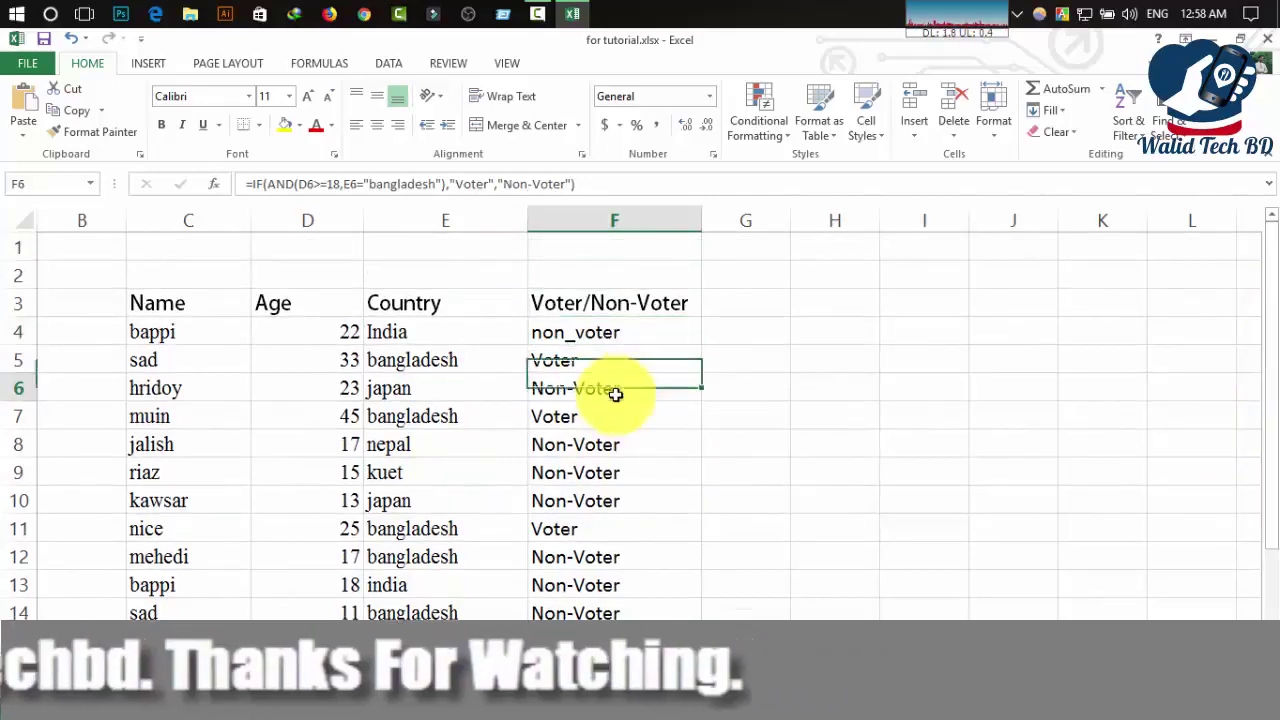
pyautogui.click(617, 337)
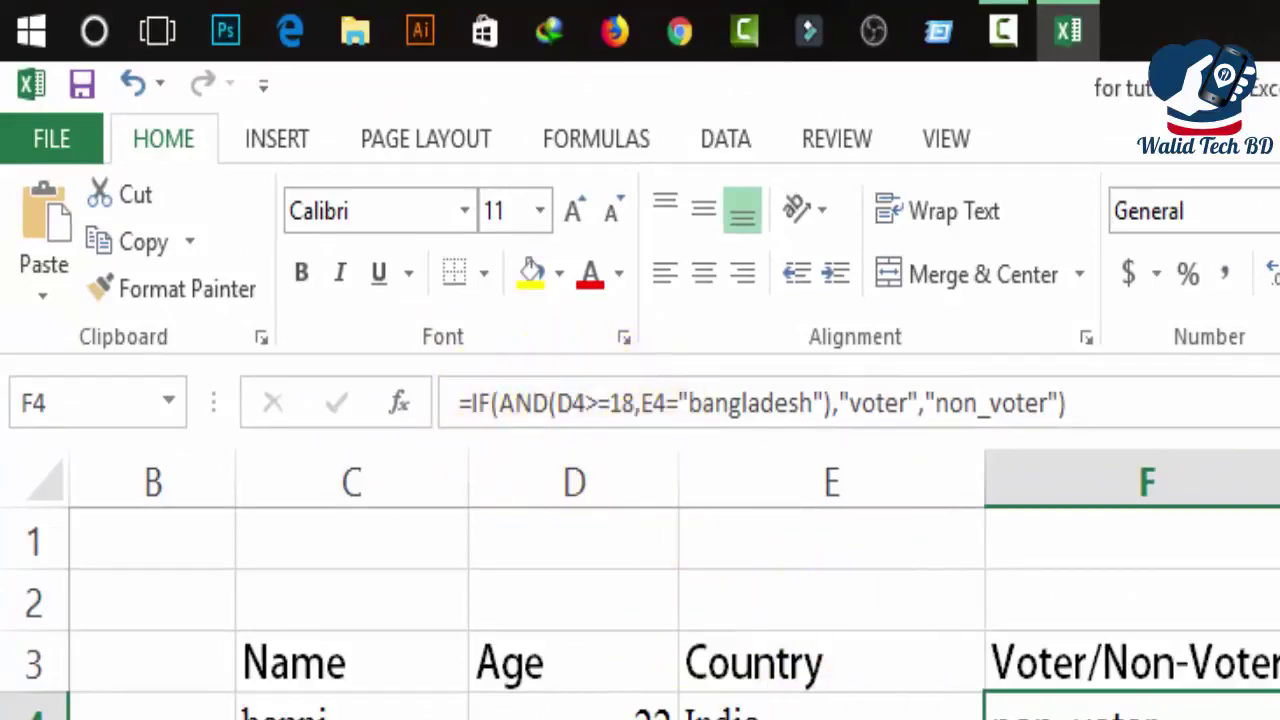
pyautogui.click(650, 716)
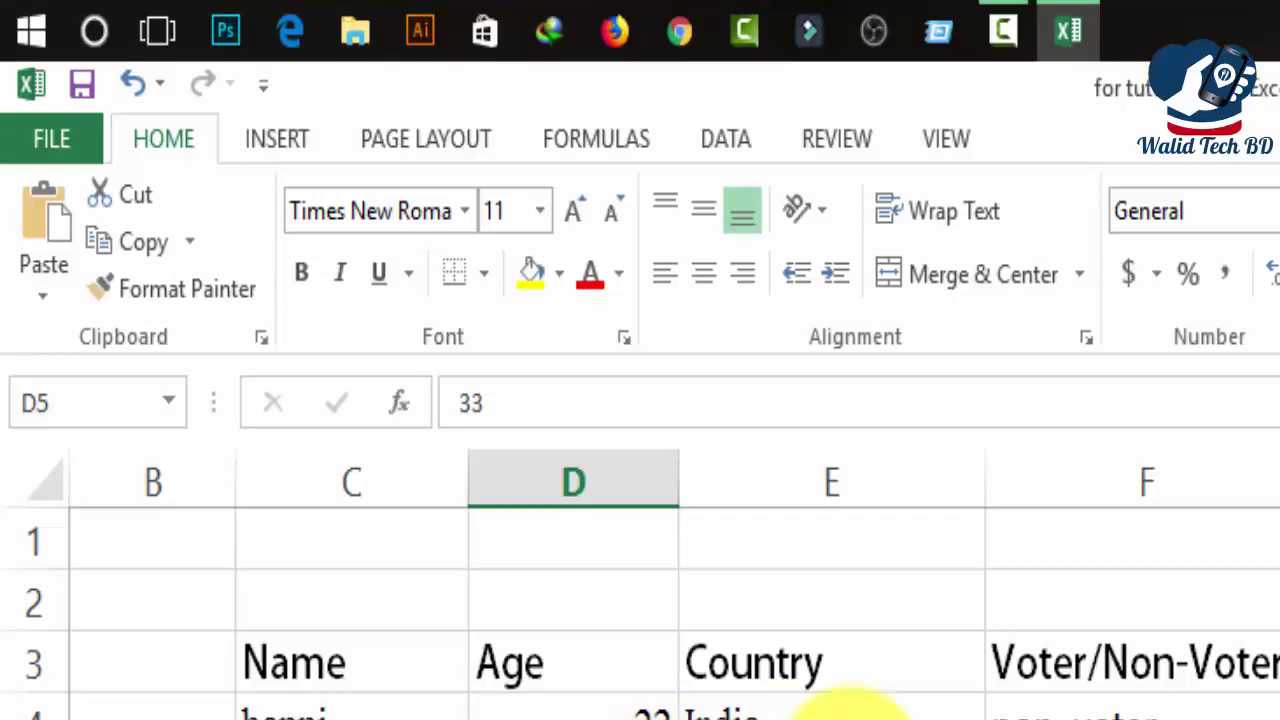
pyautogui.click(1045, 714)
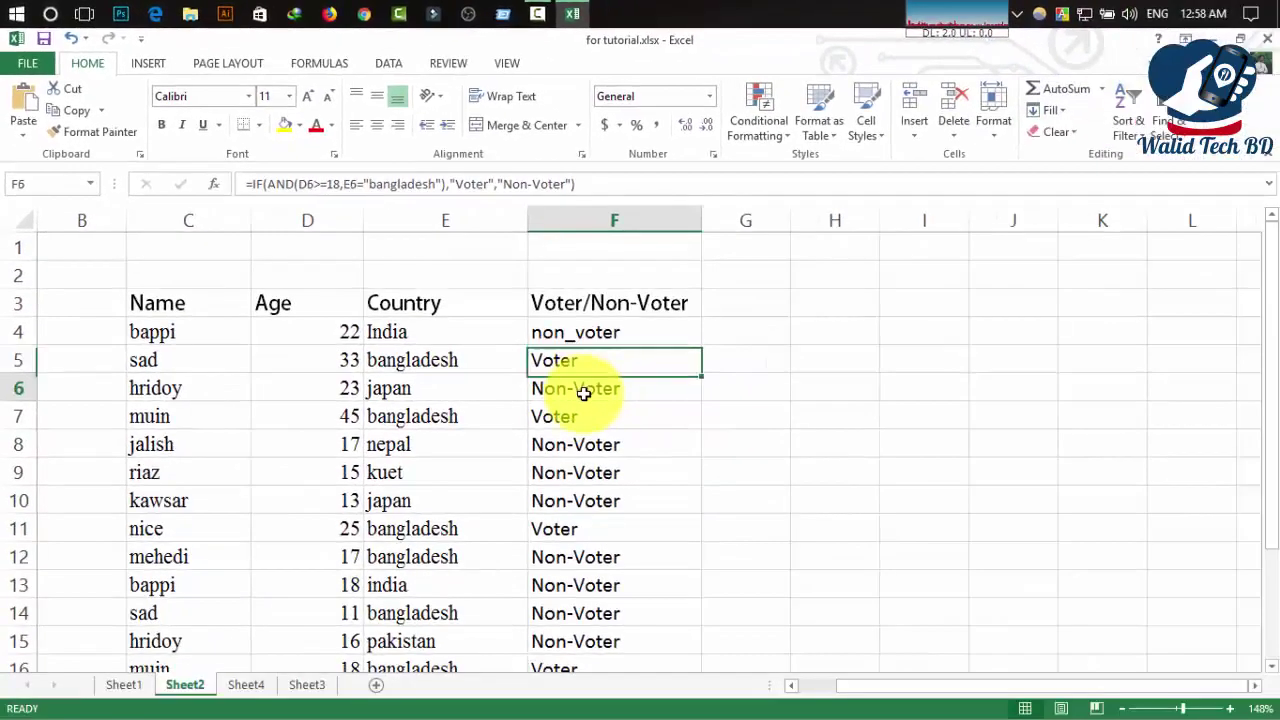
pyautogui.click(585, 391)
pyautogui.click(597, 356)
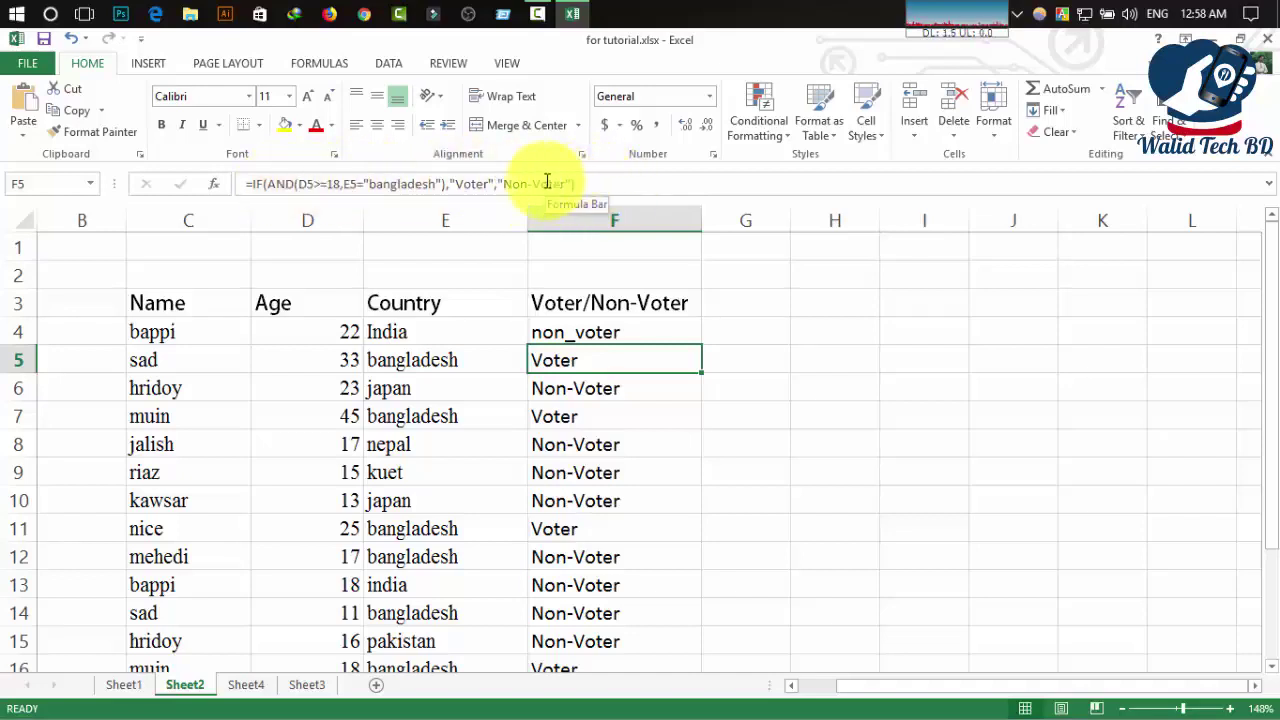
pyautogui.click(596, 418)
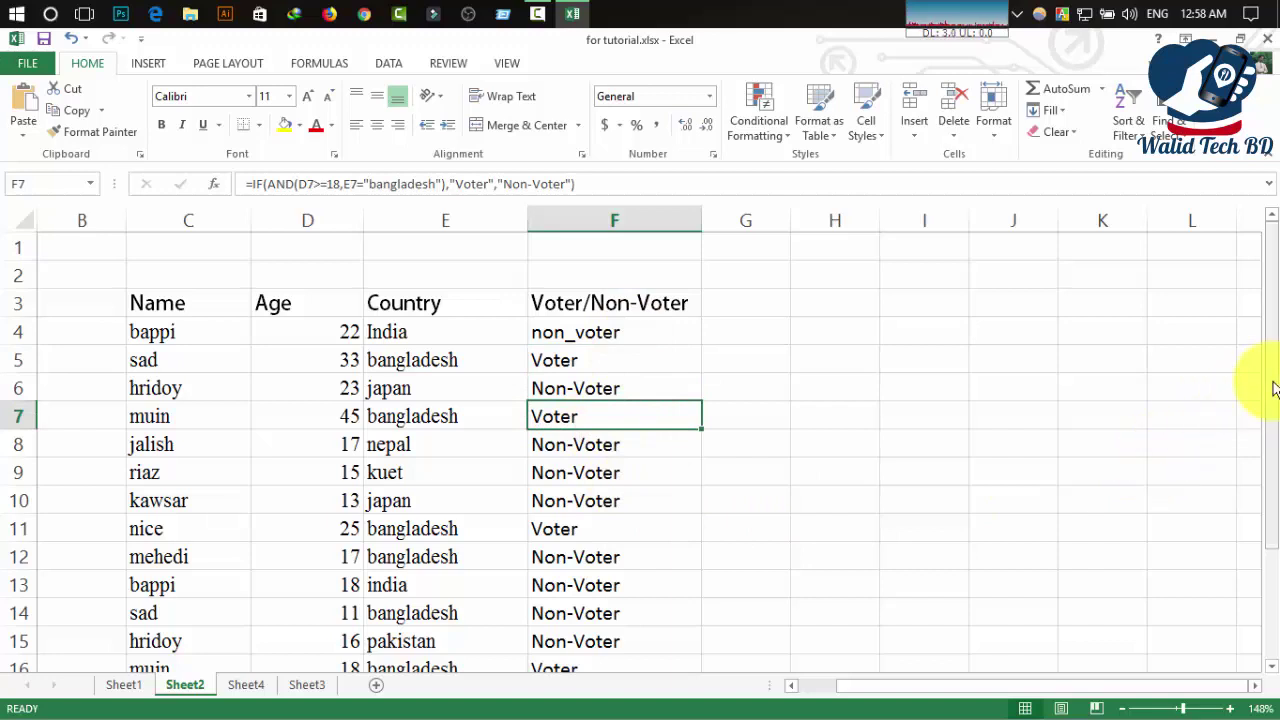
pyautogui.moveTo(1274, 386); pyautogui.dragTo(1274, 378)
pyautogui.click(640, 335)
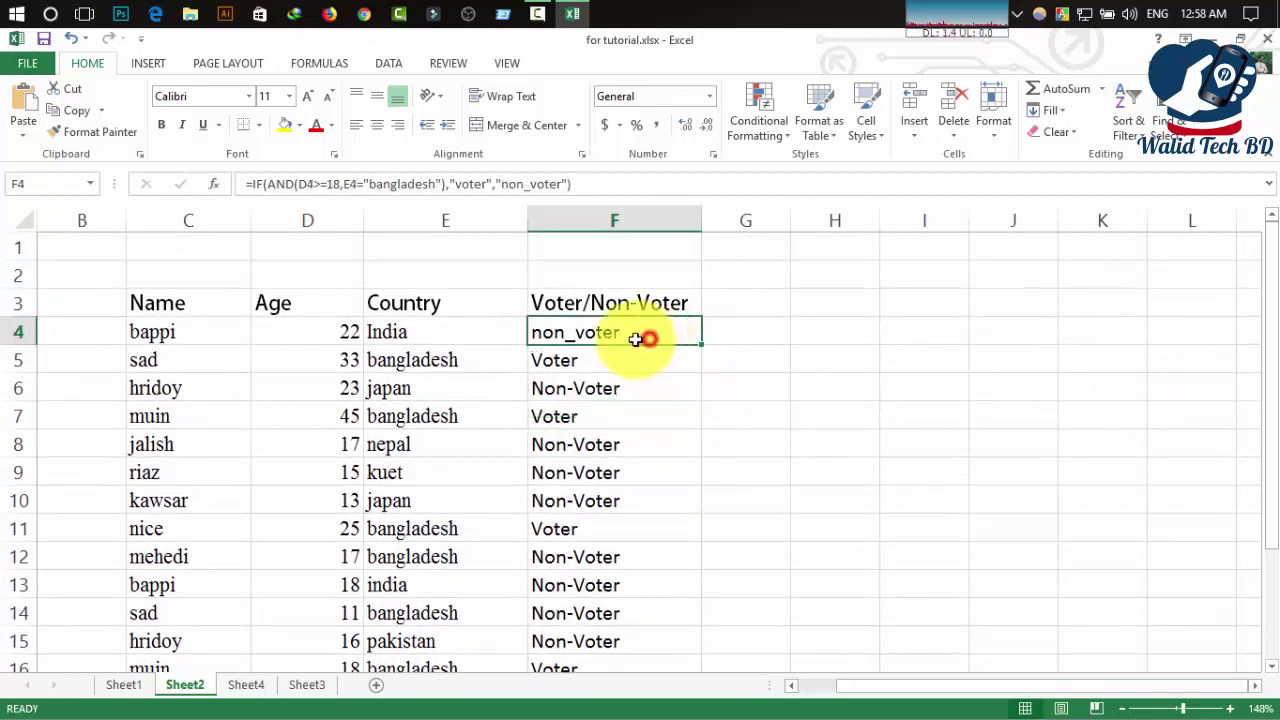
pyautogui.click(890, 411)
pyautogui.click(380, 360)
pyautogui.click(689, 422)
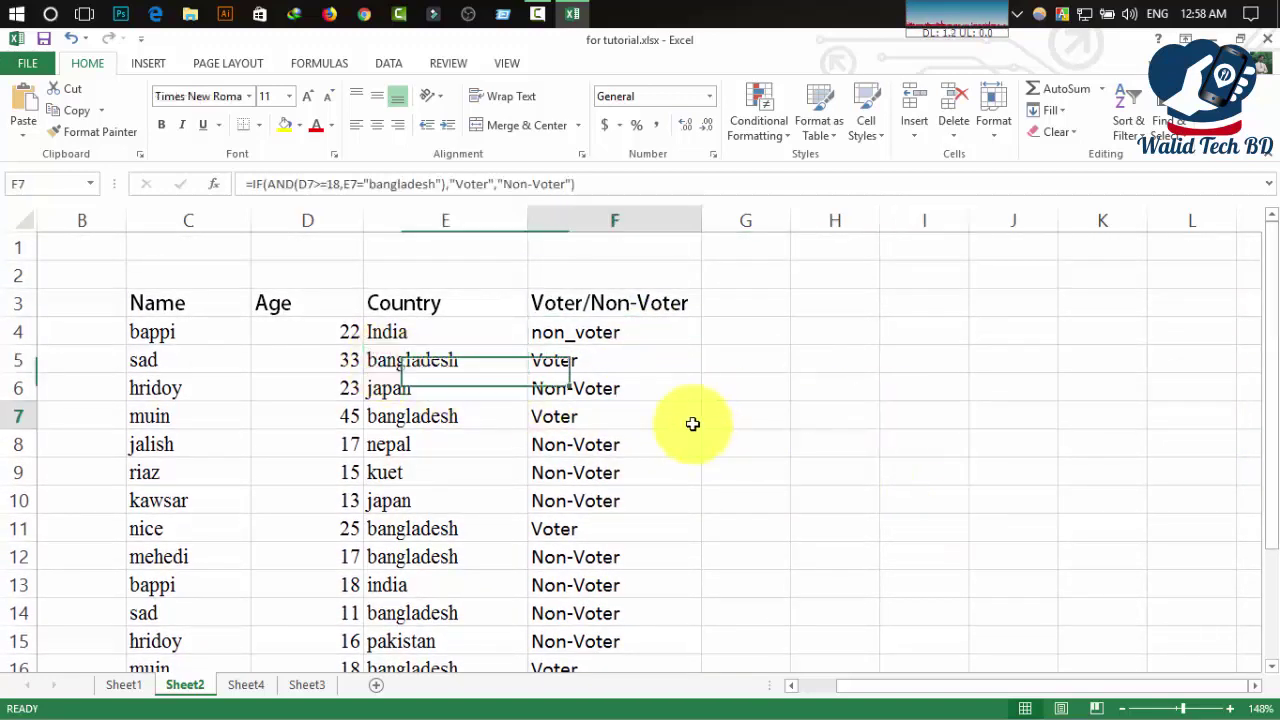
pyautogui.click(791, 466)
pyautogui.click(766, 394)
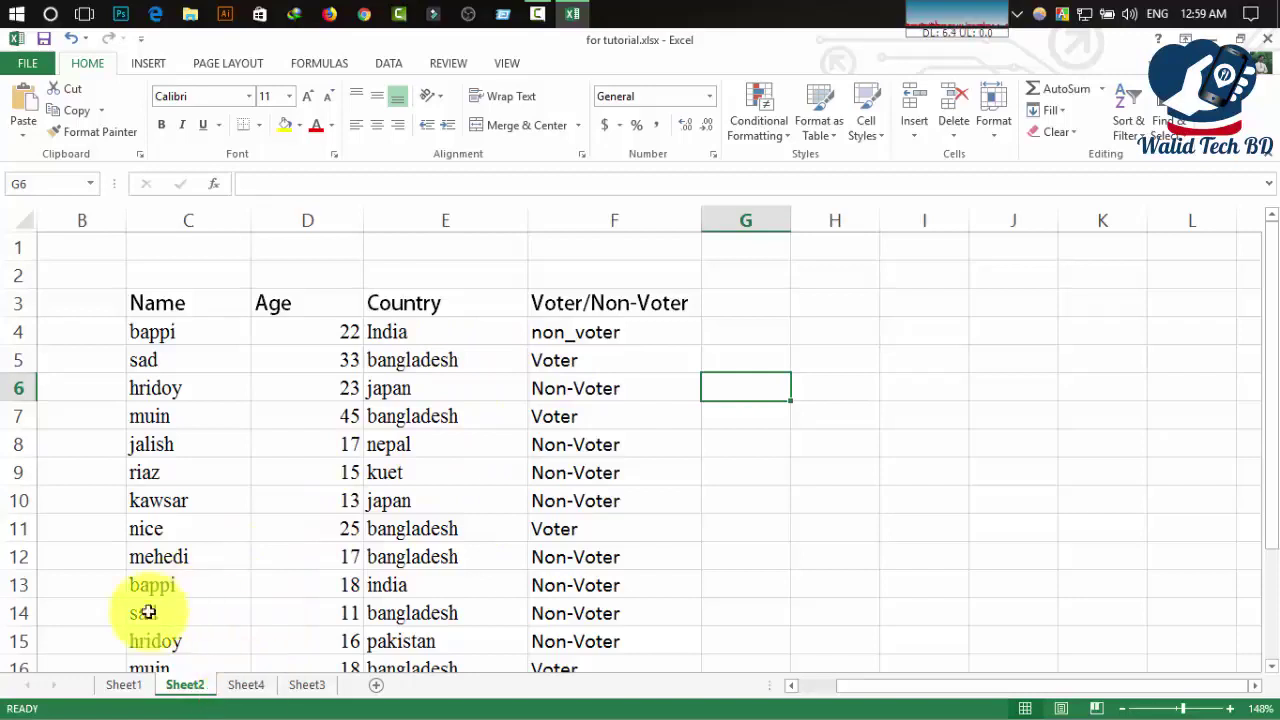
# Step: Compare Sheet1's age-only voter formula in E11 with Sheet2's AND formula in F4
pyautogui.click(124, 682)
pyautogui.click(728, 471)
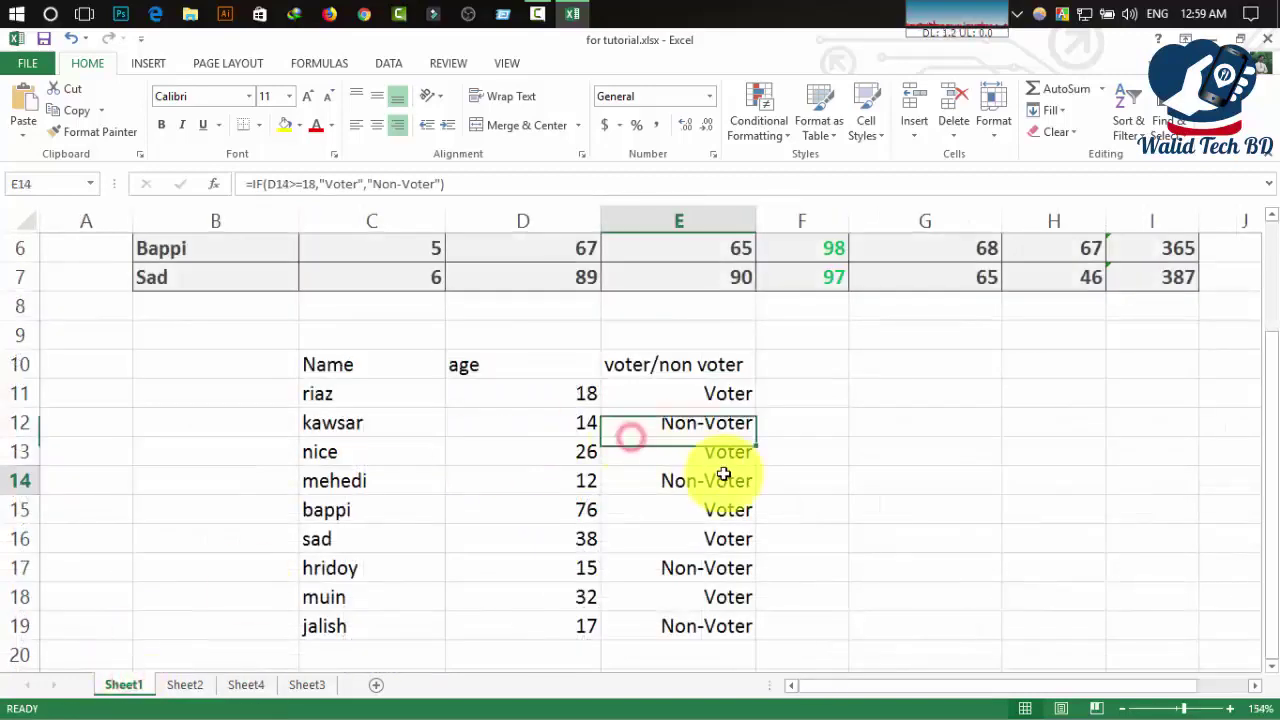
pyautogui.click(697, 383)
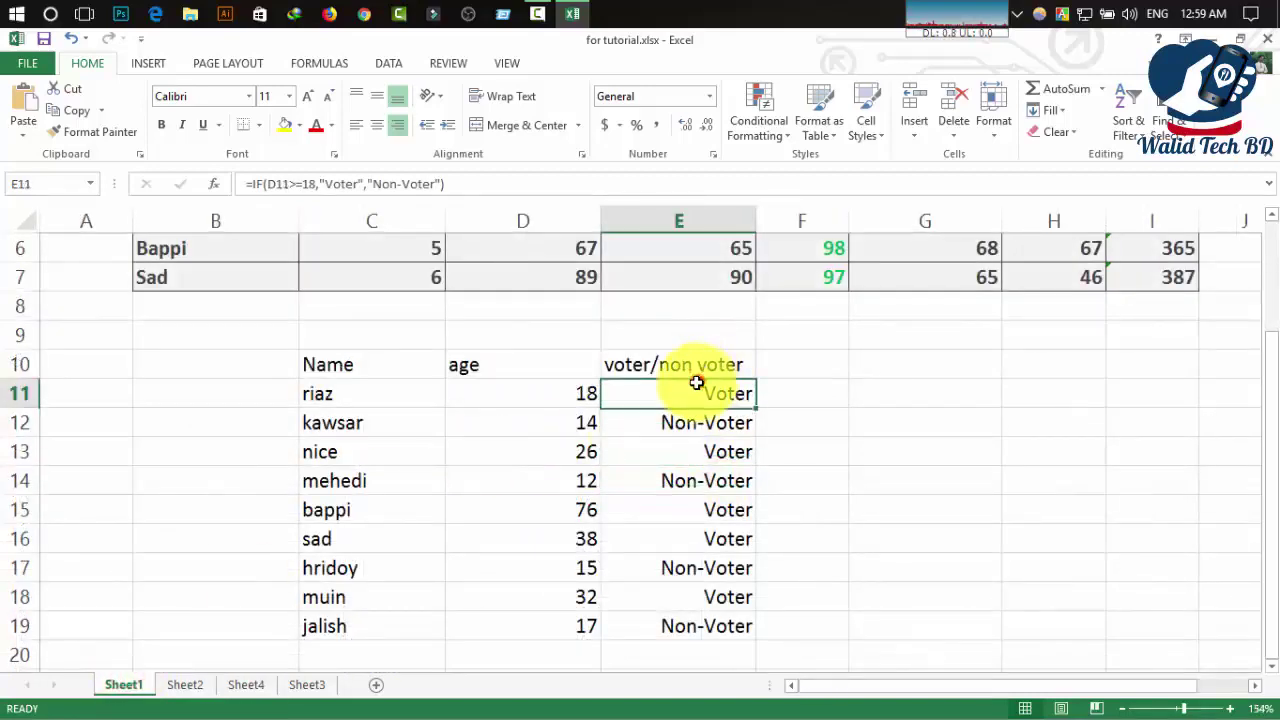
pyautogui.click(185, 684)
pyautogui.click(423, 386)
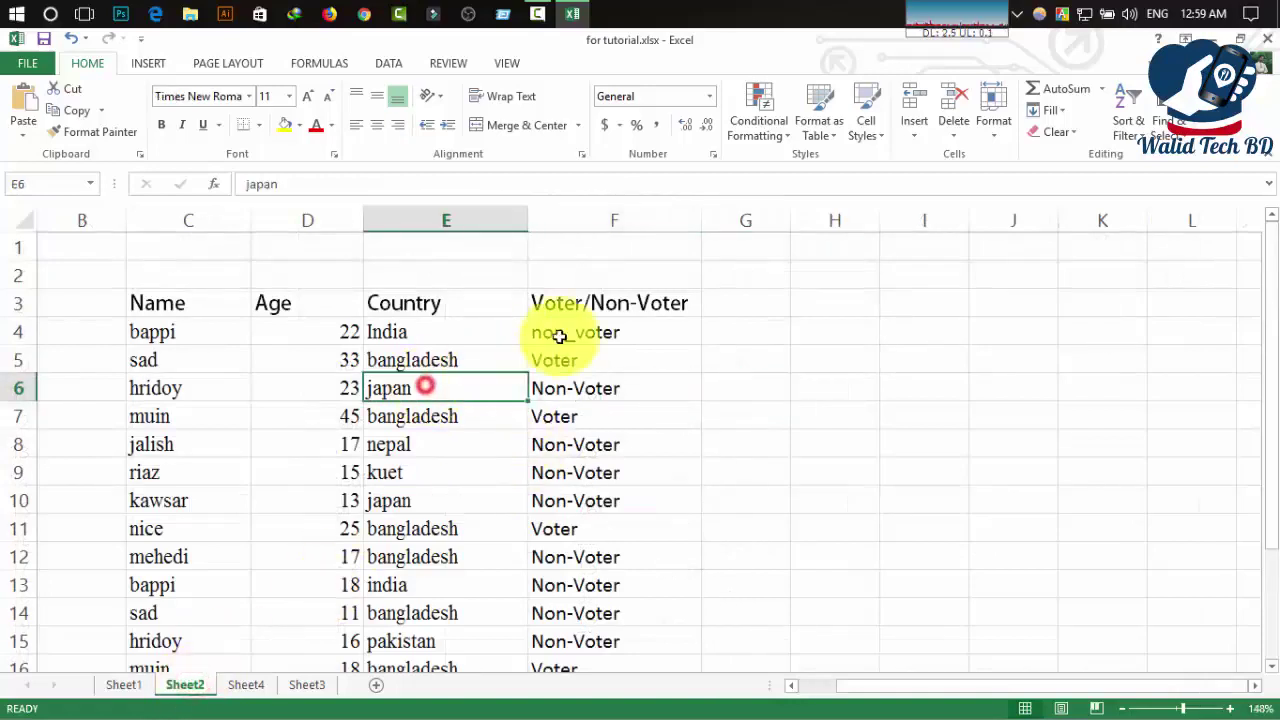
pyautogui.click(600, 330)
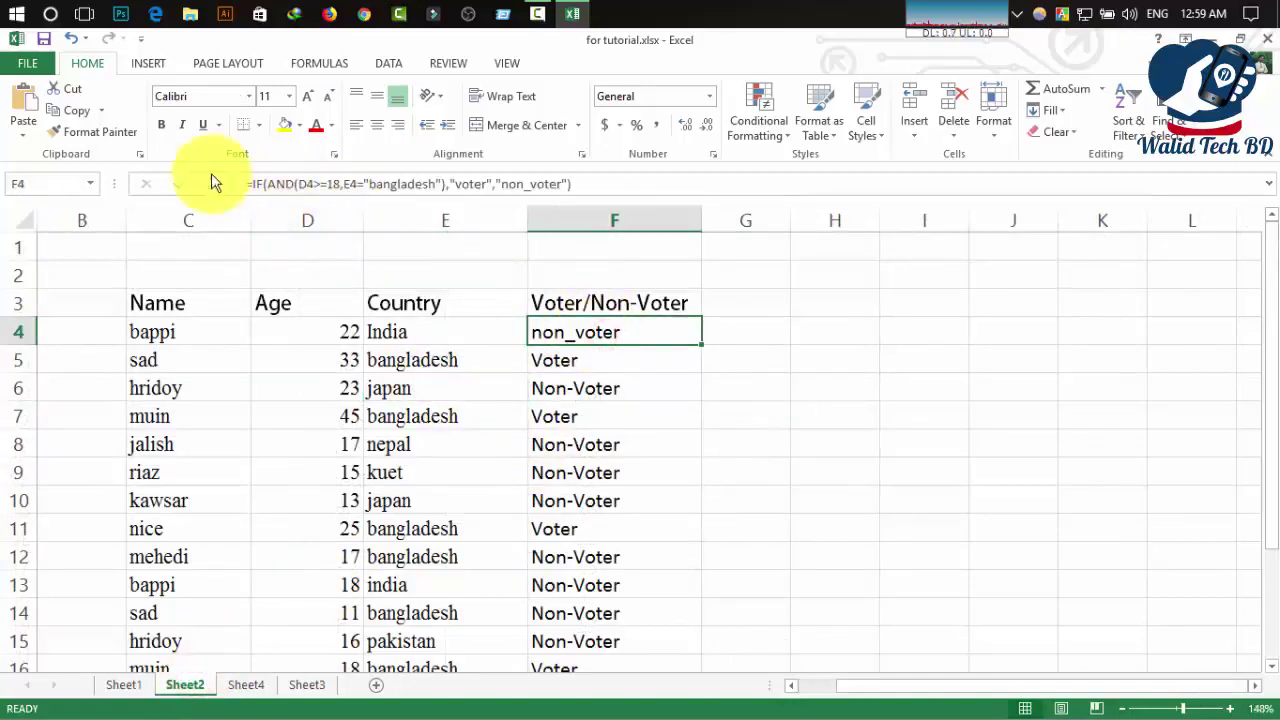
pyautogui.click(612, 474)
pyautogui.click(232, 685)
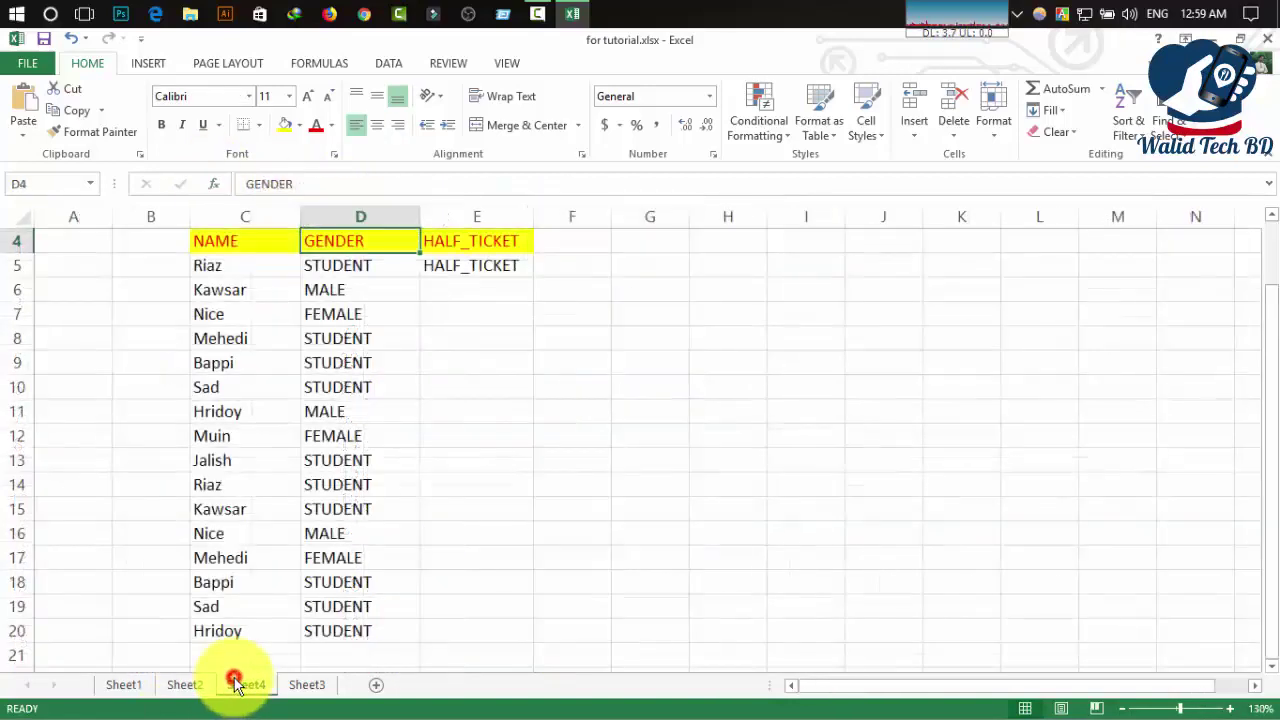
pyautogui.click(408, 352)
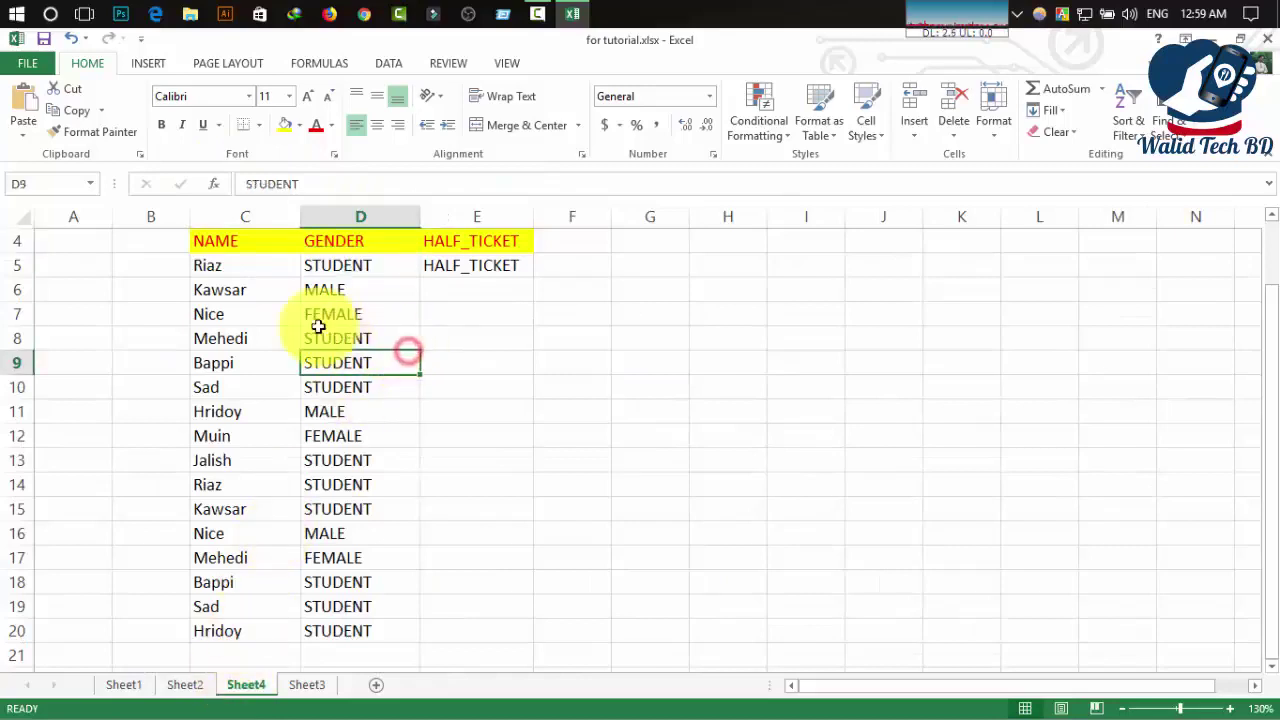
pyautogui.click(466, 284)
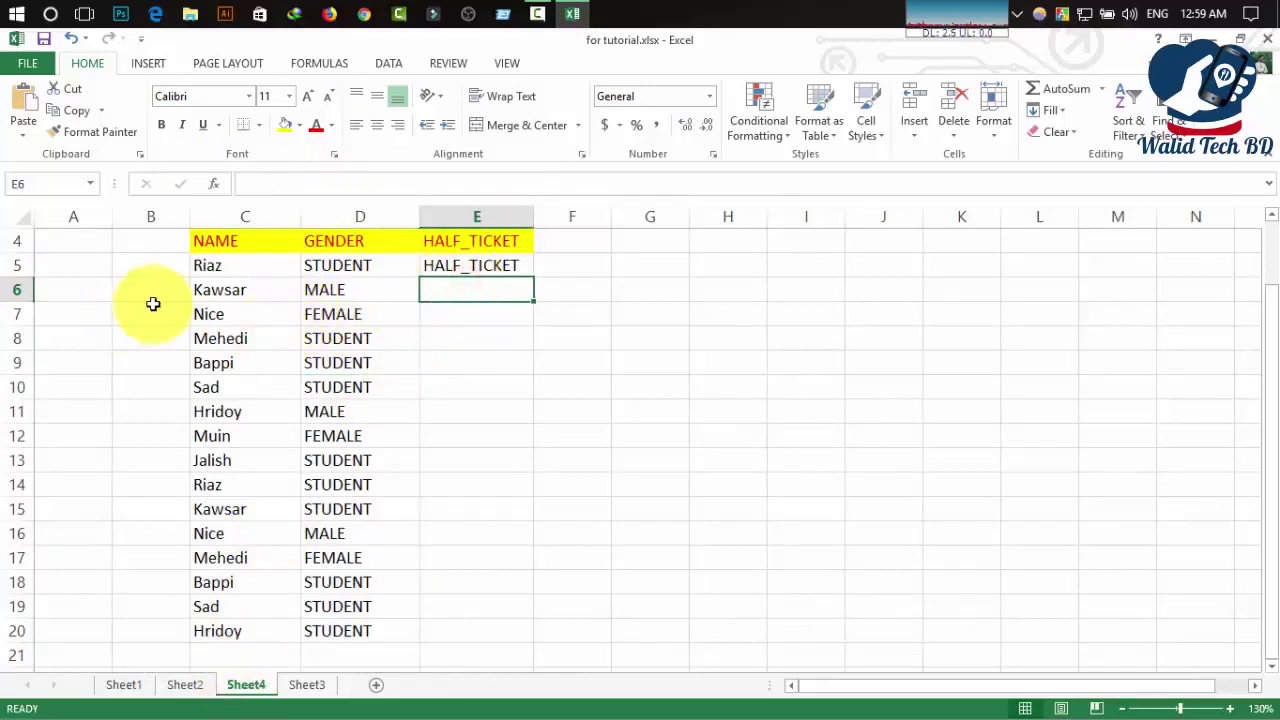
pyautogui.click(340, 312)
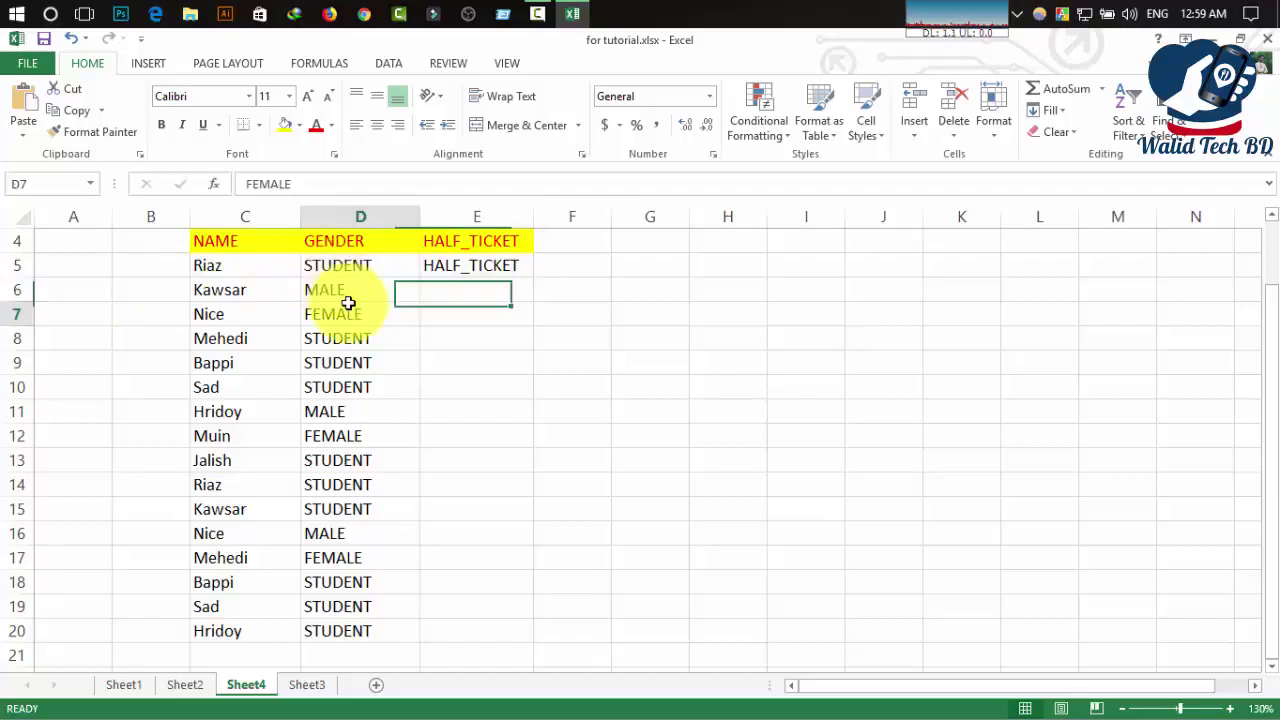
pyautogui.click(337, 270)
pyautogui.click(339, 293)
pyautogui.click(339, 316)
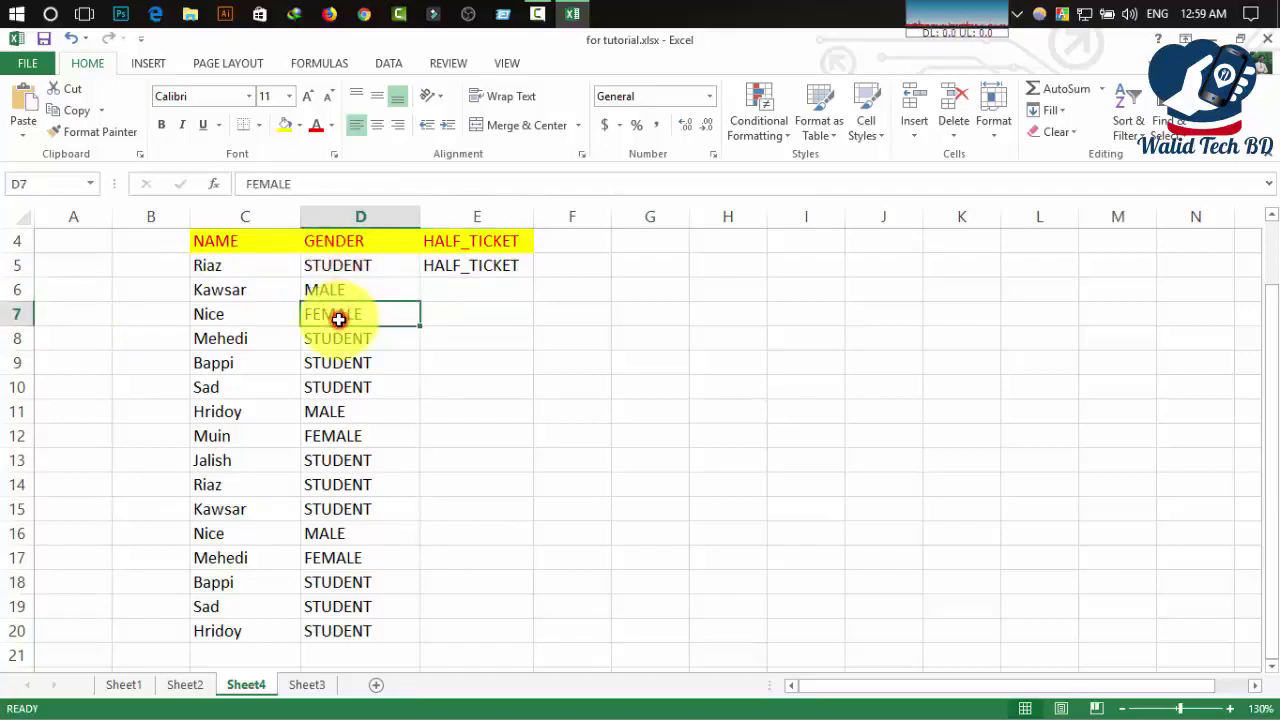
pyautogui.click(341, 390)
pyautogui.click(356, 316)
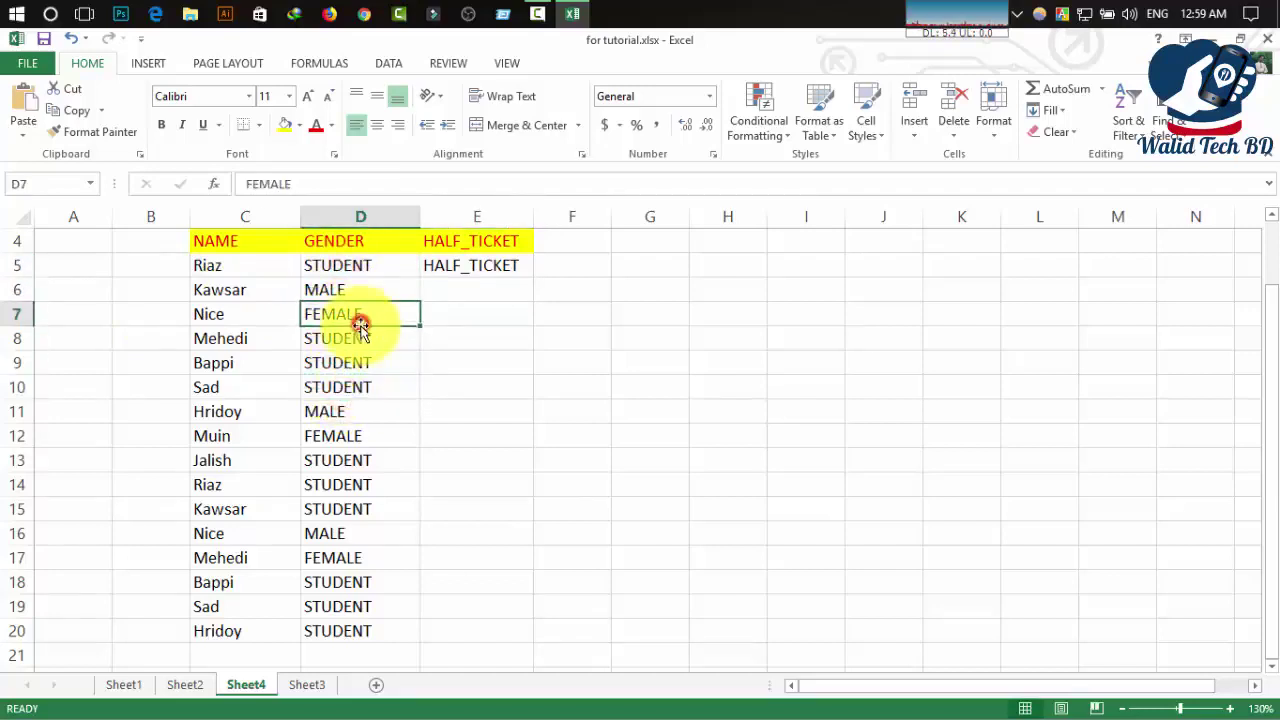
pyautogui.click(508, 291)
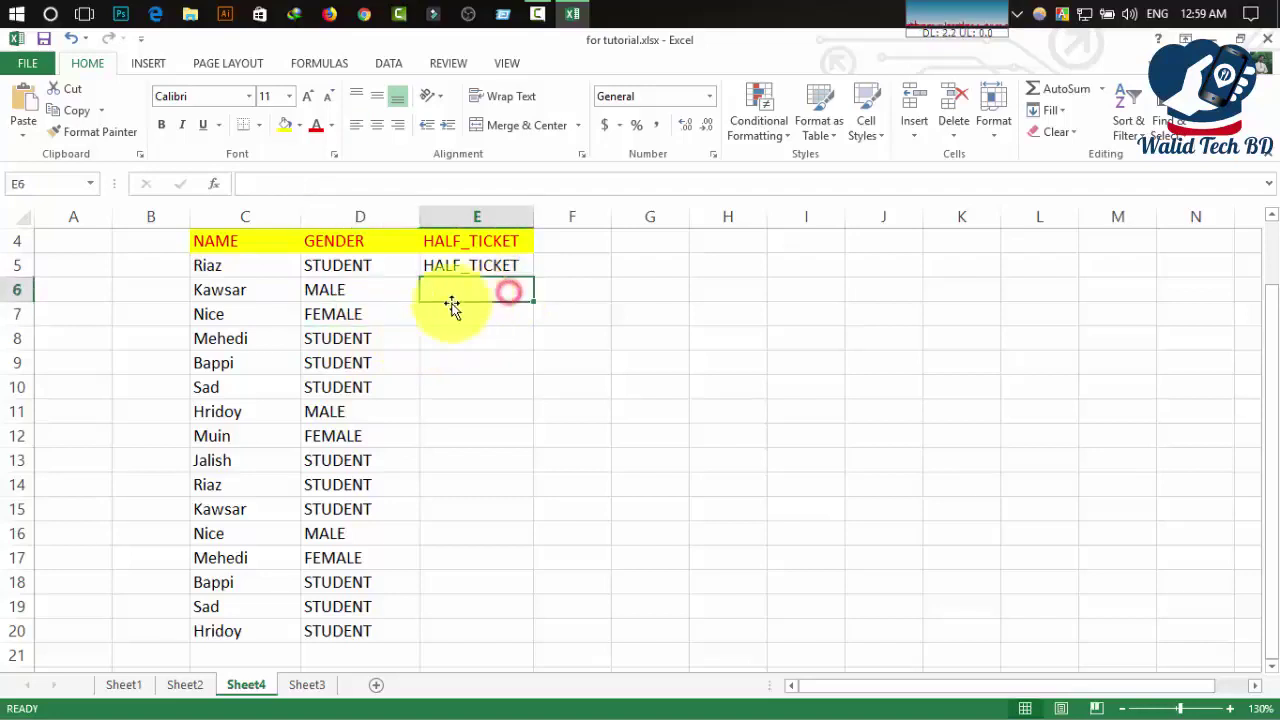
pyautogui.click(320, 263)
pyautogui.click(324, 314)
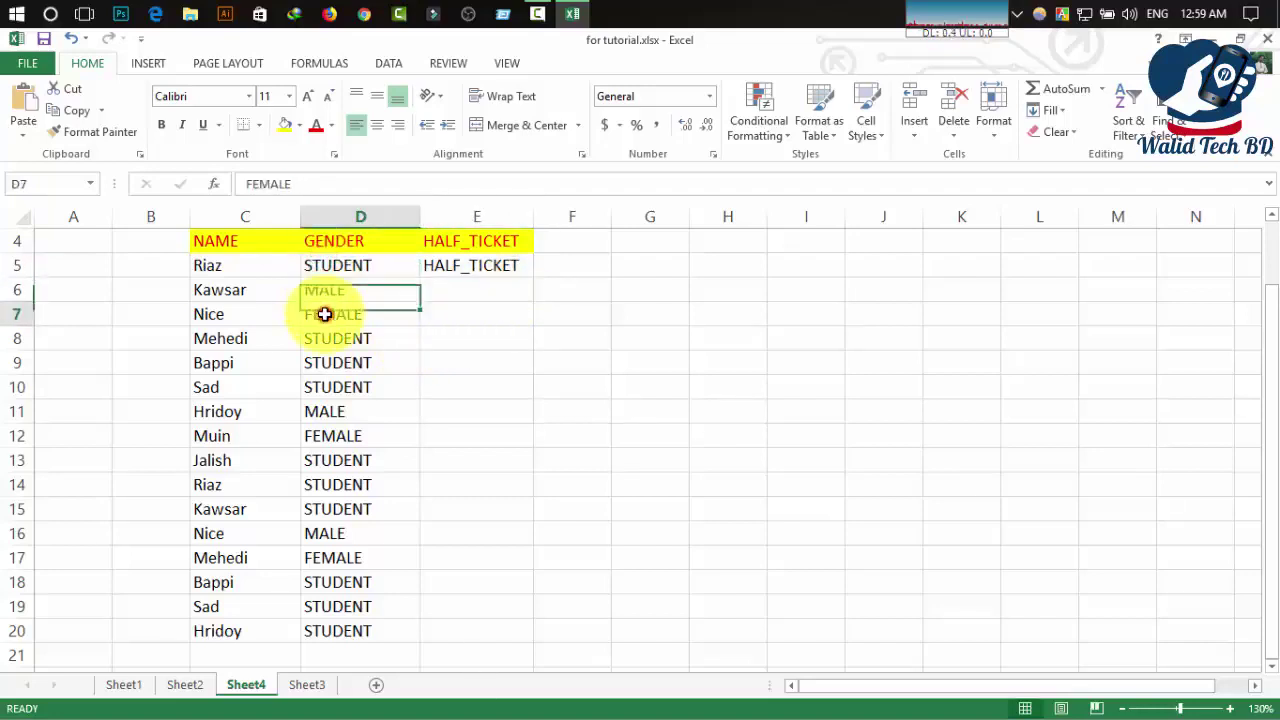
pyautogui.click(347, 262)
pyautogui.click(360, 313)
pyautogui.click(490, 294)
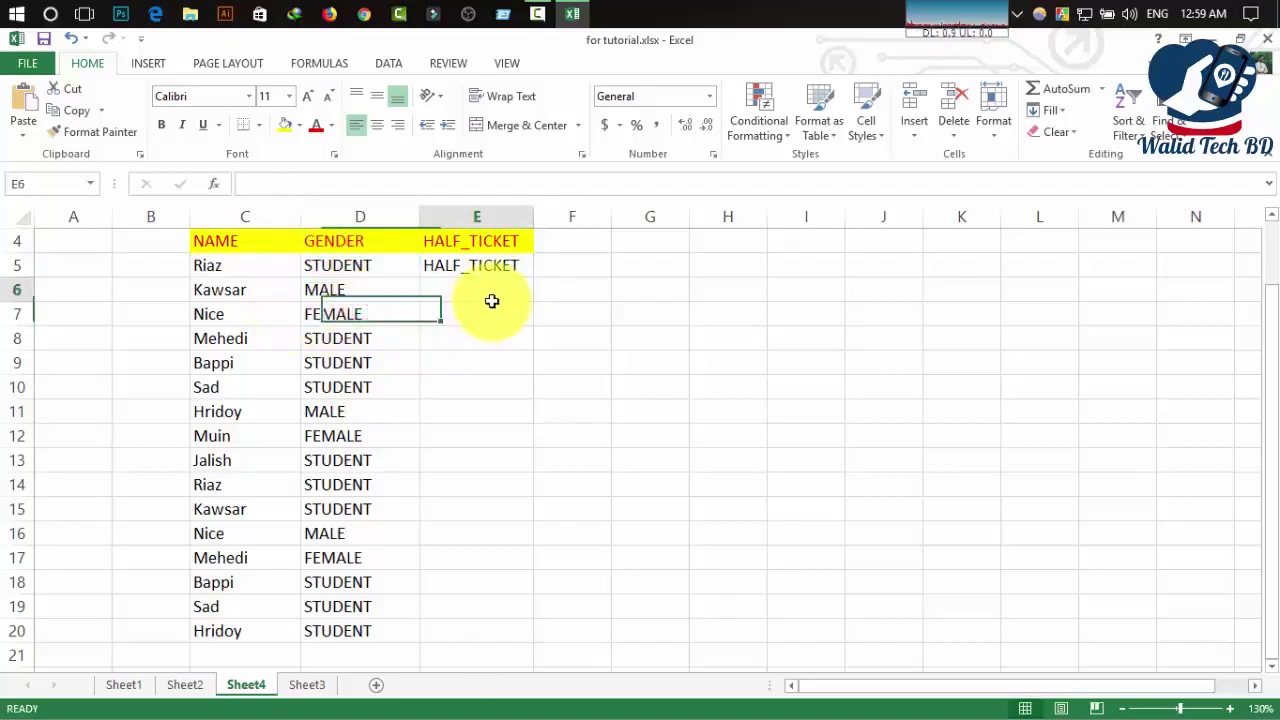
pyautogui.click(343, 294)
pyautogui.click(469, 297)
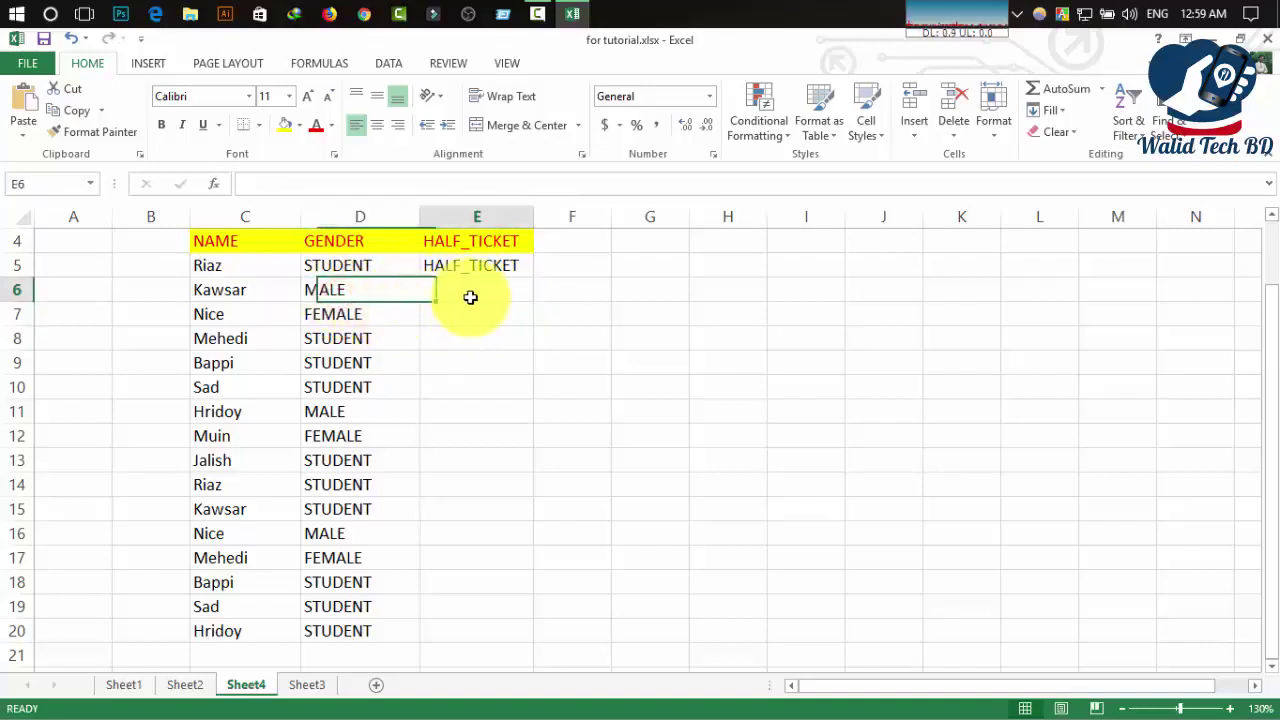
pyautogui.click(346, 292)
pyautogui.click(350, 267)
pyautogui.click(352, 287)
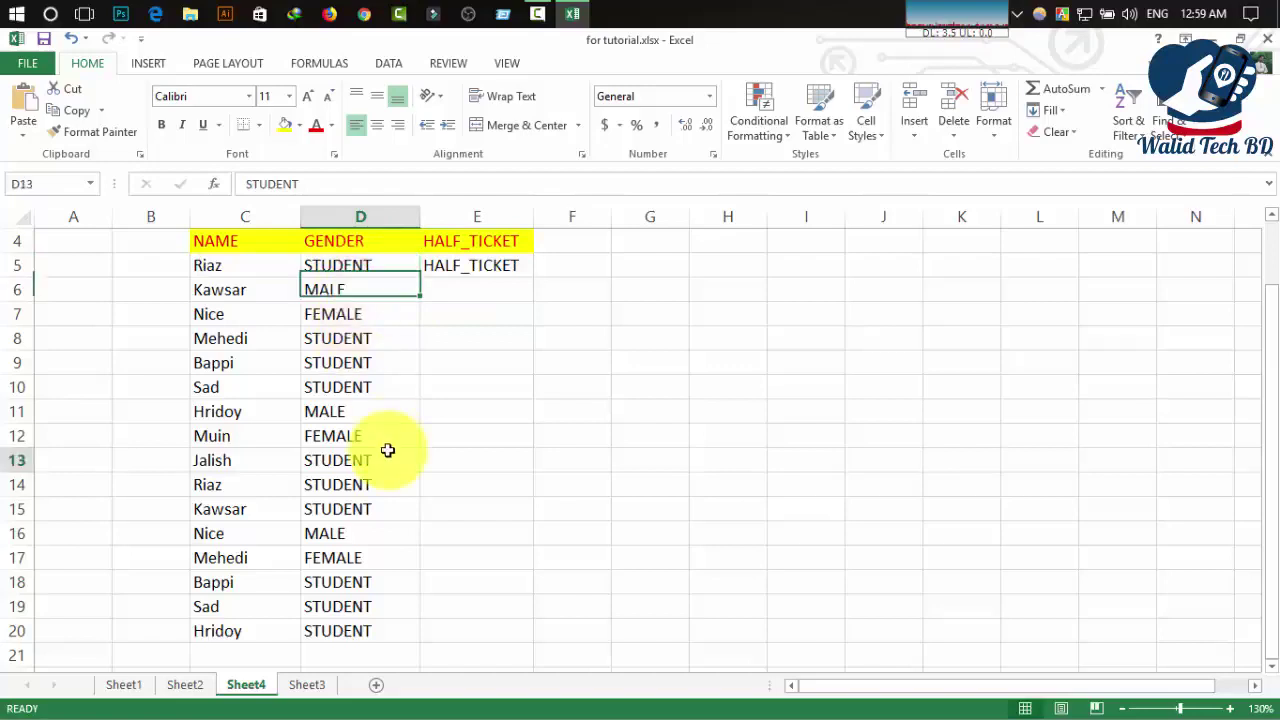
pyautogui.click(388, 452)
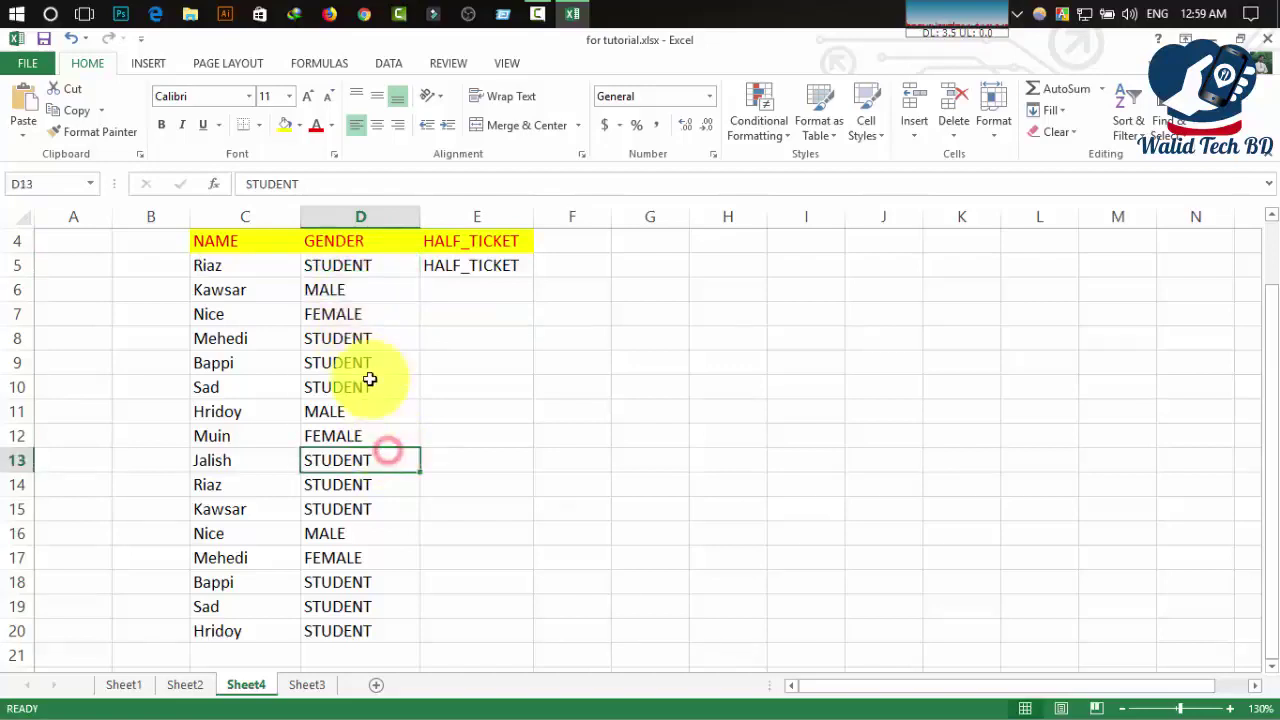
pyautogui.click(331, 485)
pyautogui.click(345, 247)
pyautogui.click(331, 380)
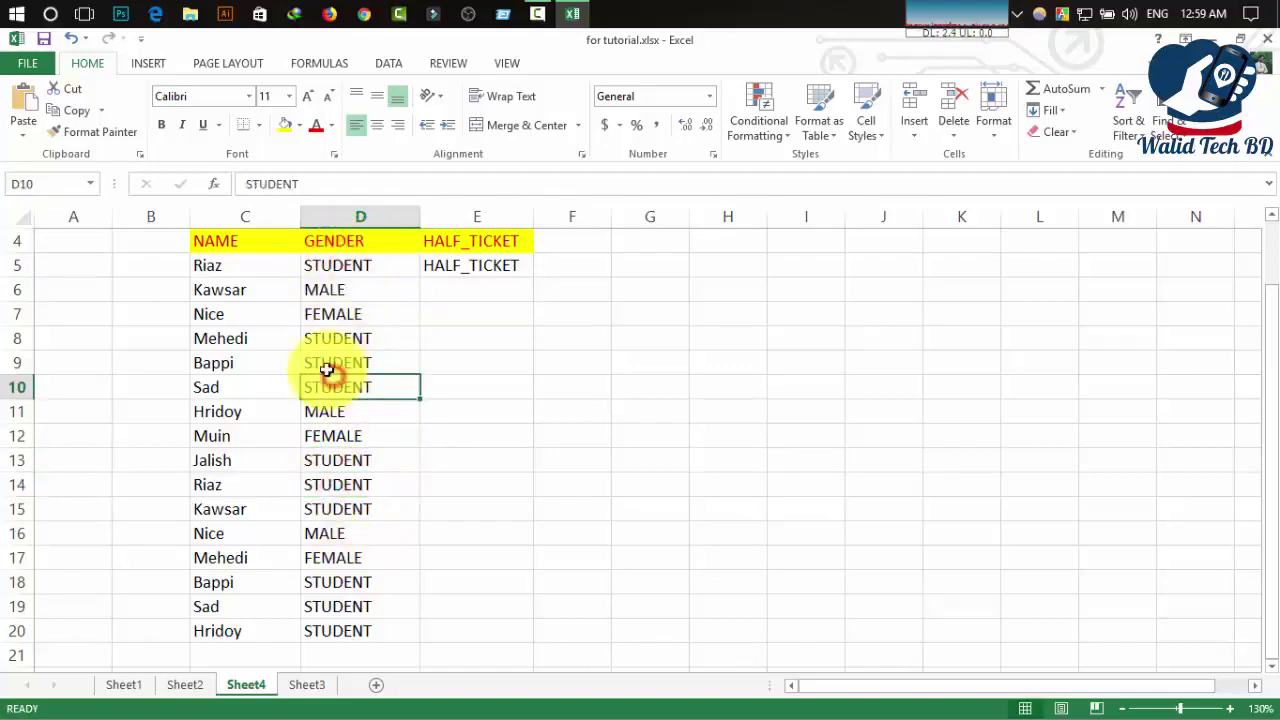
pyautogui.click(331, 362)
pyautogui.click(334, 291)
pyautogui.click(488, 289)
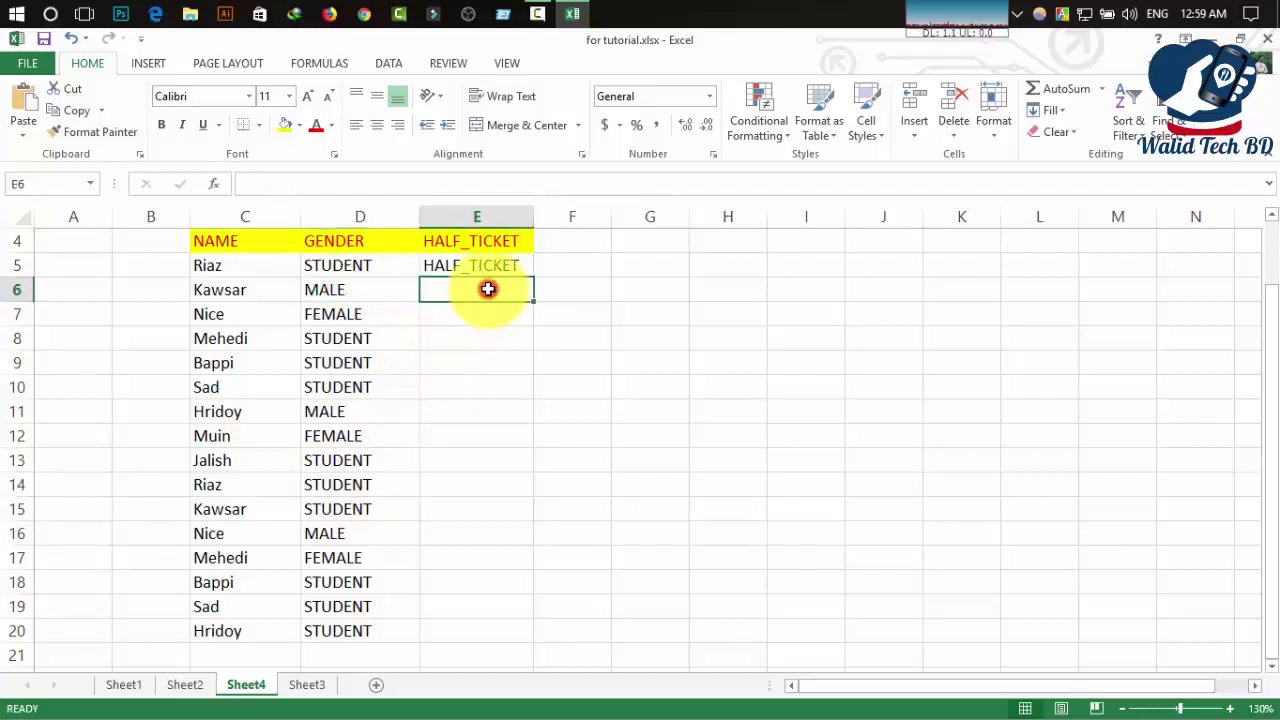
pyautogui.click(486, 406)
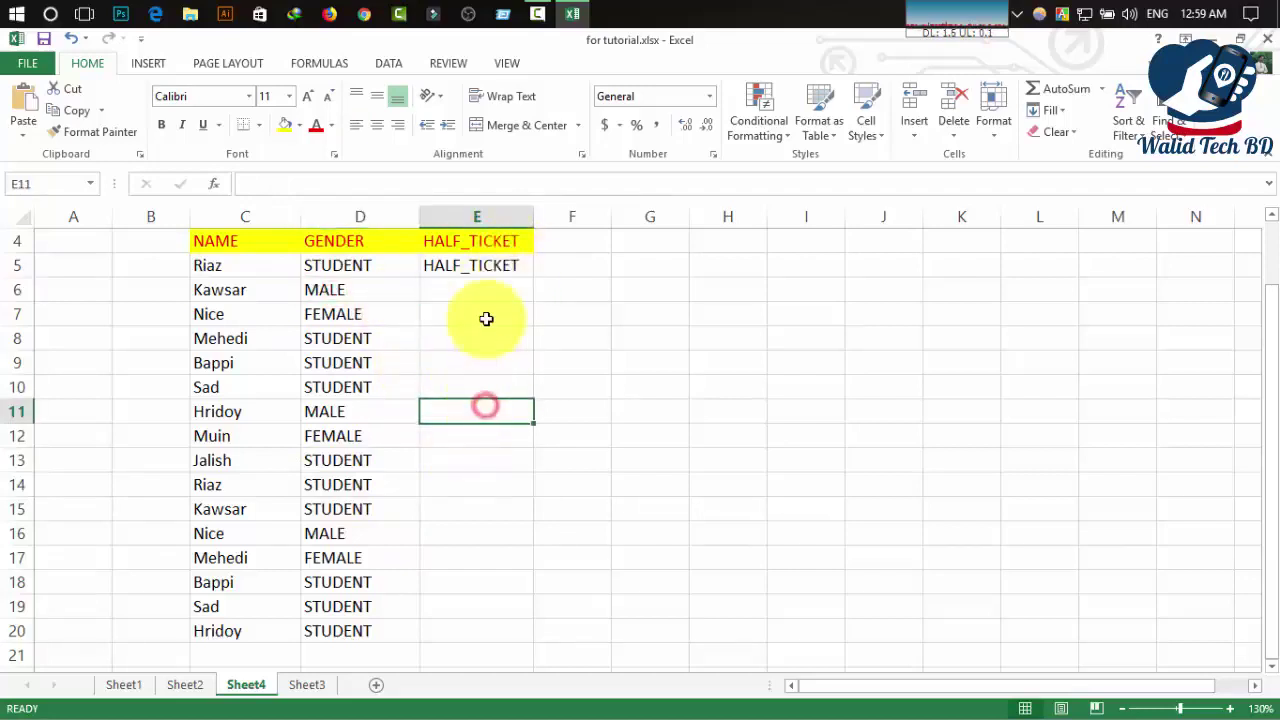
pyautogui.click(491, 291)
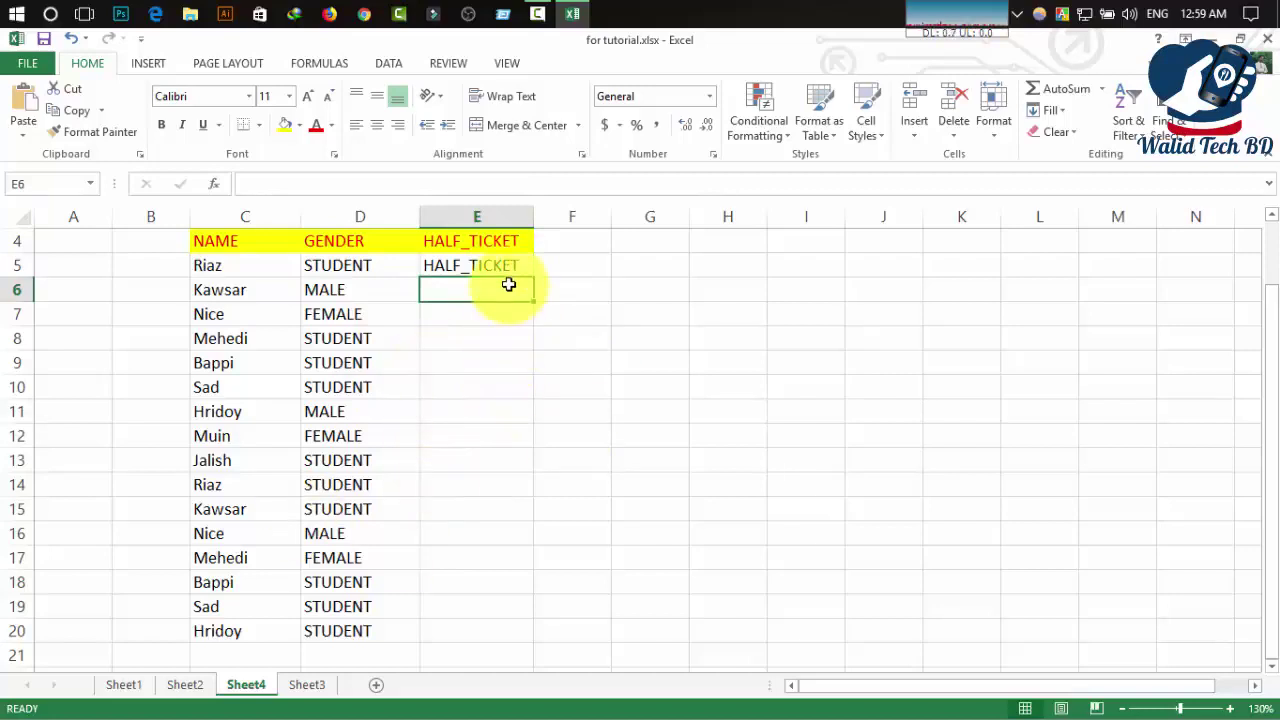
# Step: Begin E6's formula as =if(OR(, replacing the lowercase or with uppercase OR
pyautogui.write('=i')
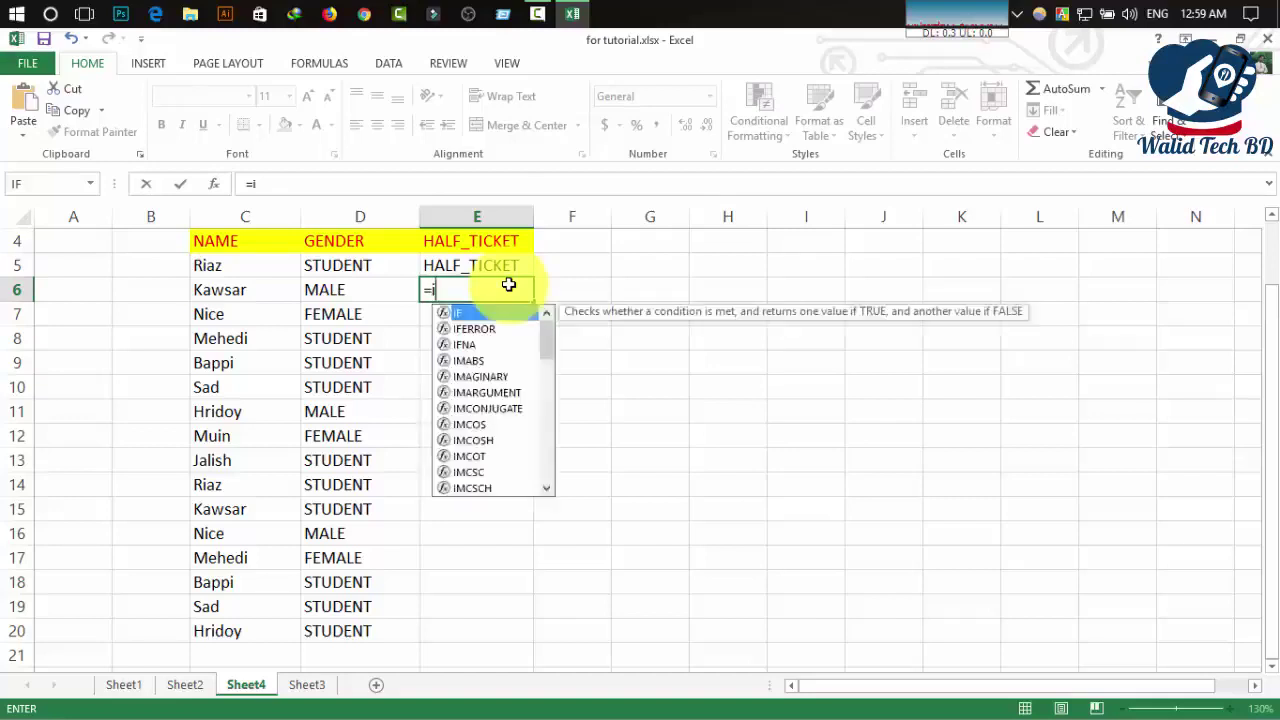
pyautogui.write('f')
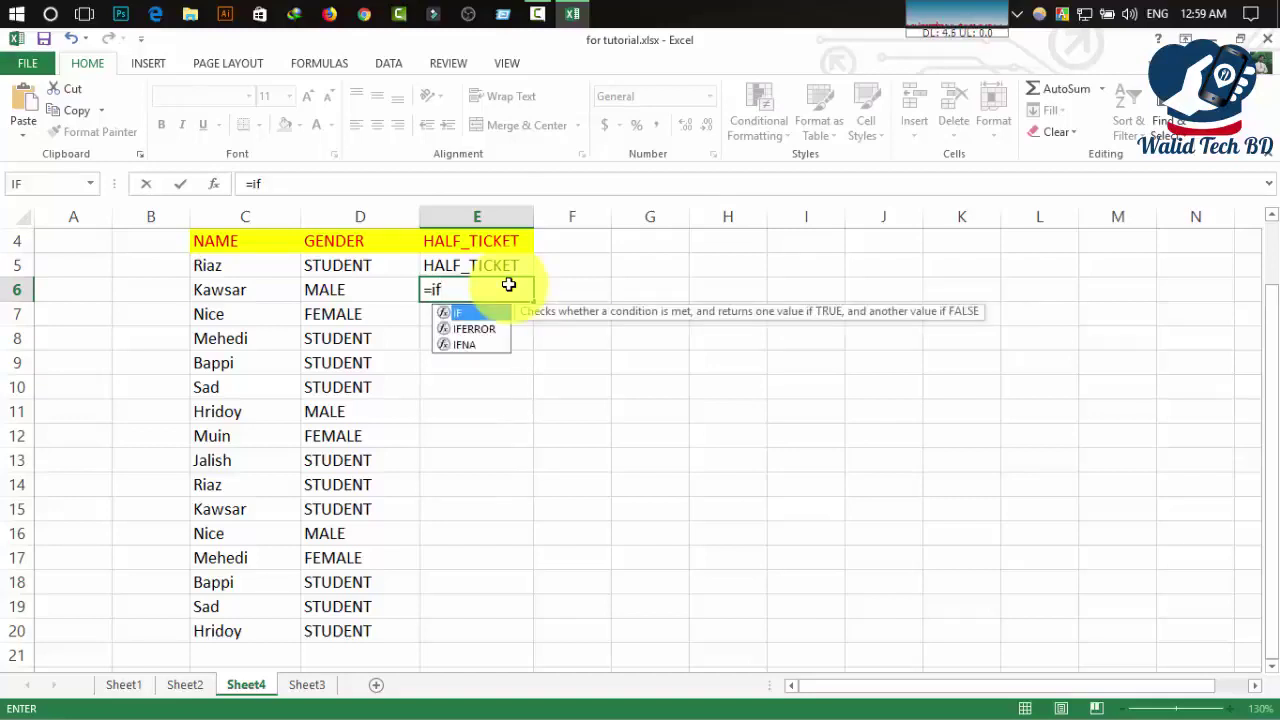
pyautogui.write('(')
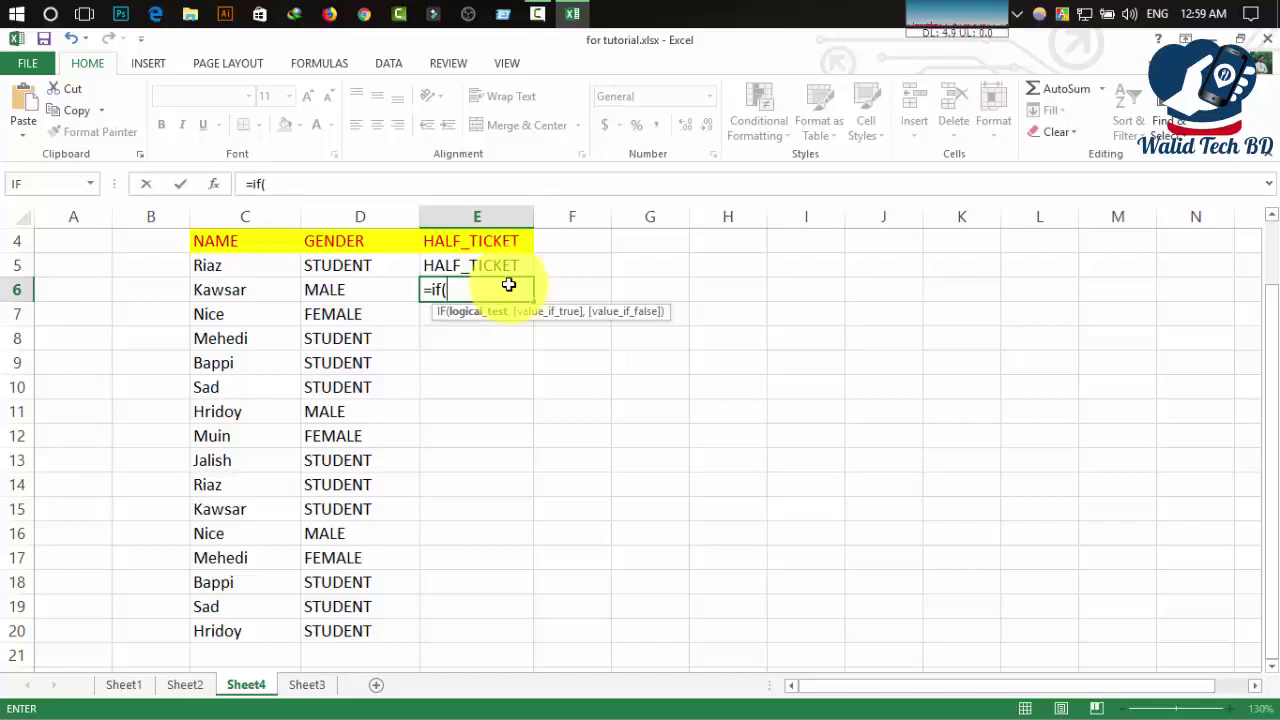
pyautogui.write('or')
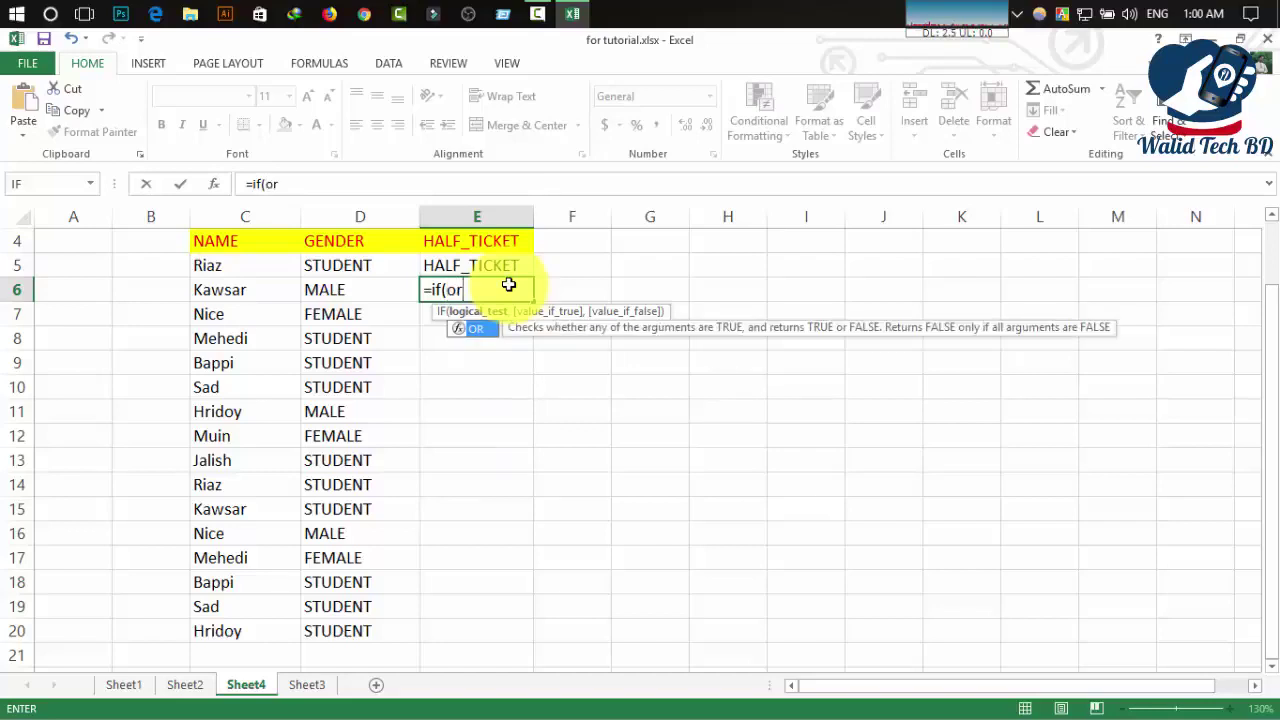
pyautogui.press('BackSpace')
pyautogui.press('BackSpace')
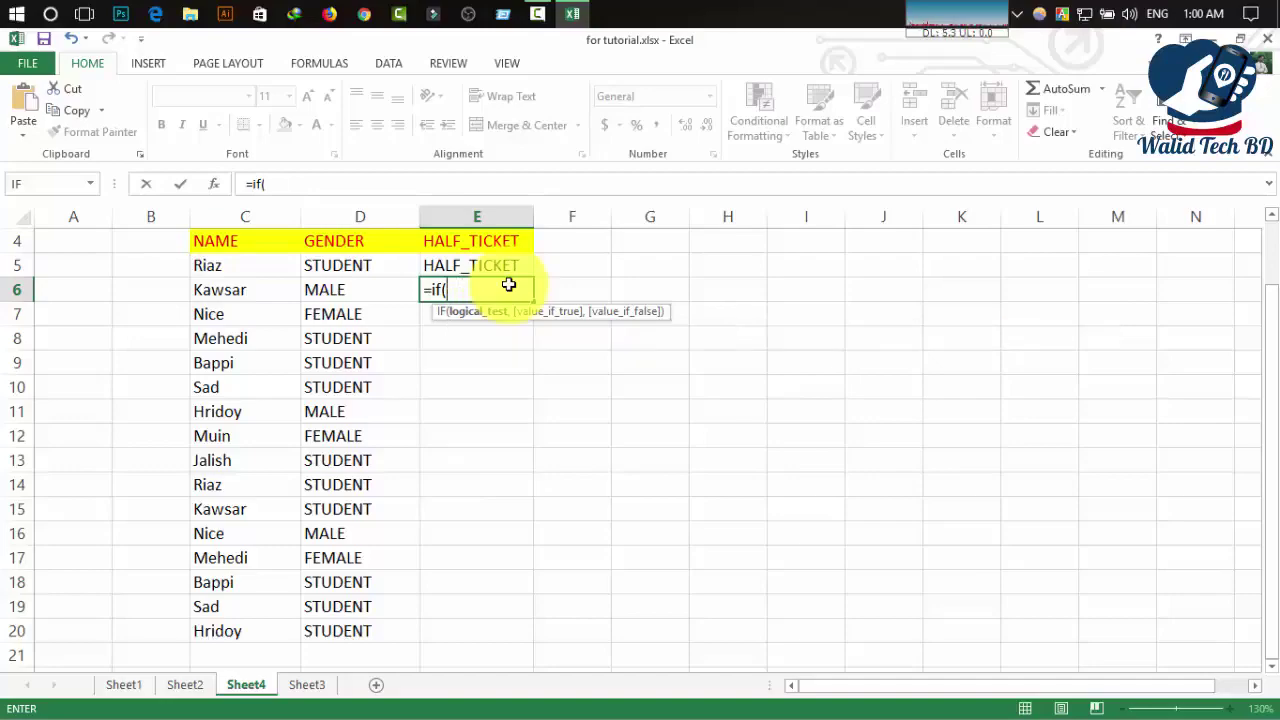
pyautogui.write('OR')
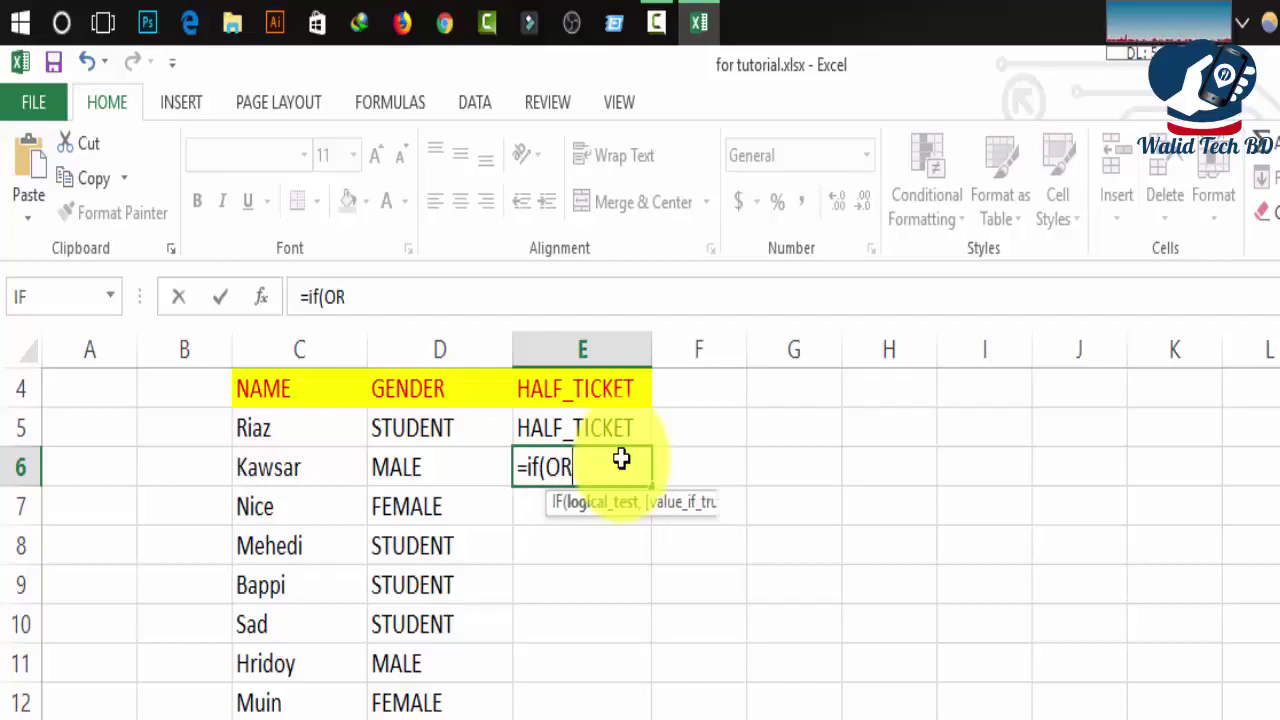
pyautogui.write('(')
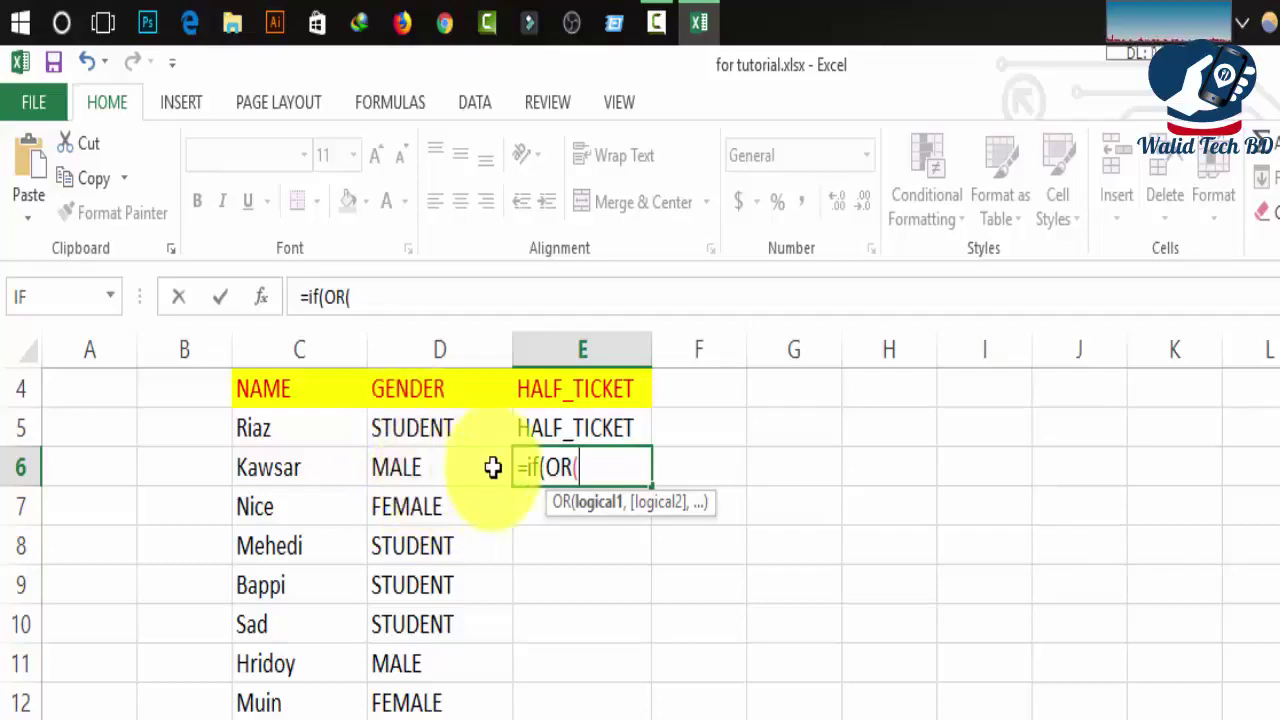
# Step: Write the OR conditions D6="FEMALE" and D6="STUDENT", closing them with ),
pyautogui.click(418, 473)
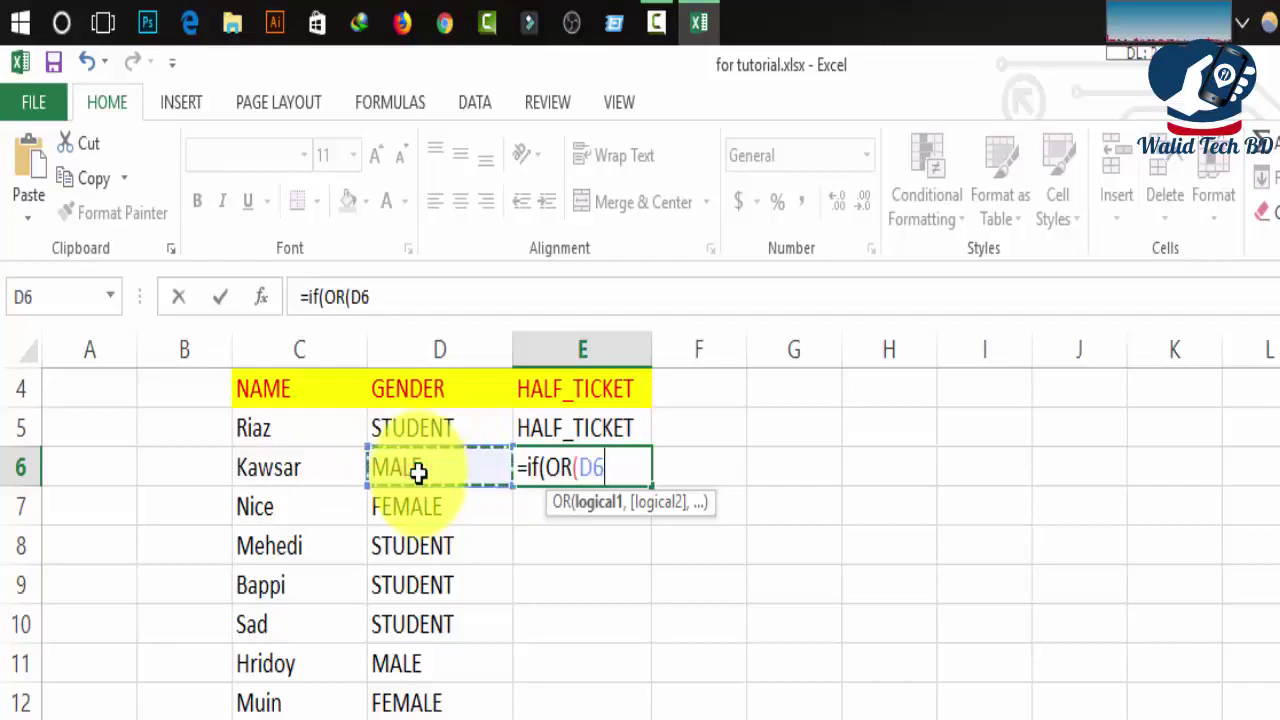
pyautogui.write('="FE')
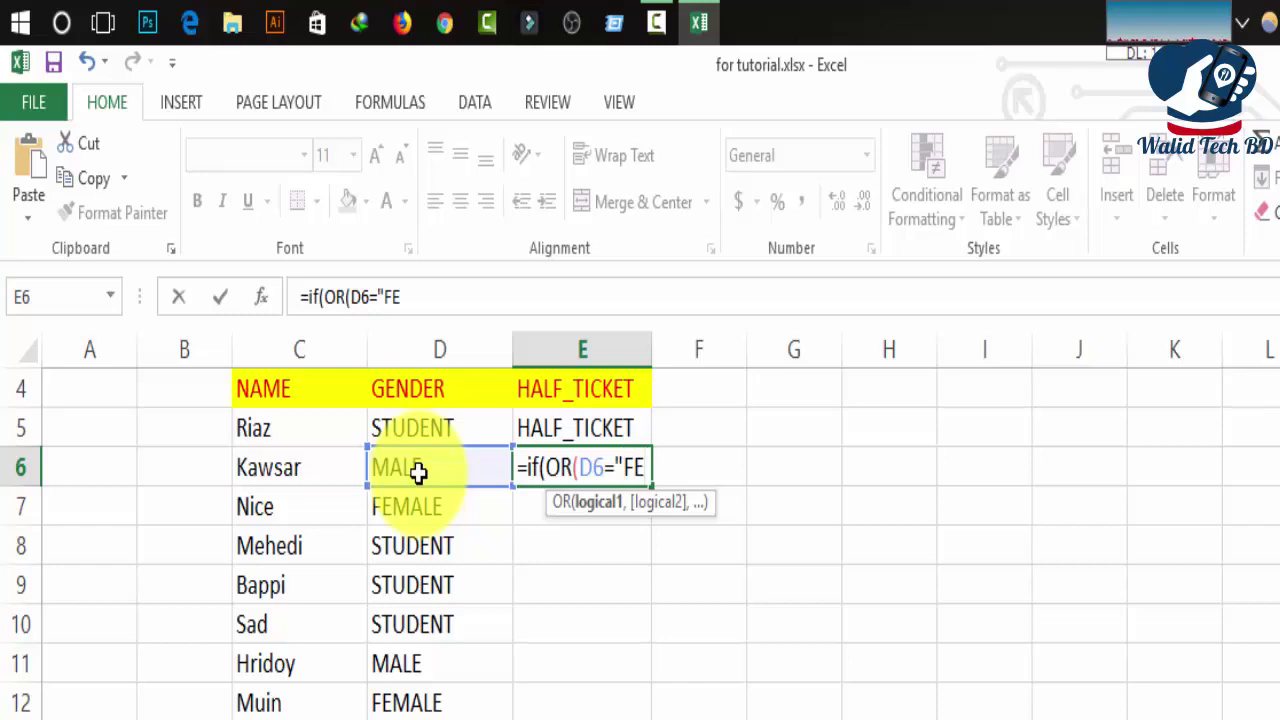
pyautogui.write('MALE"')
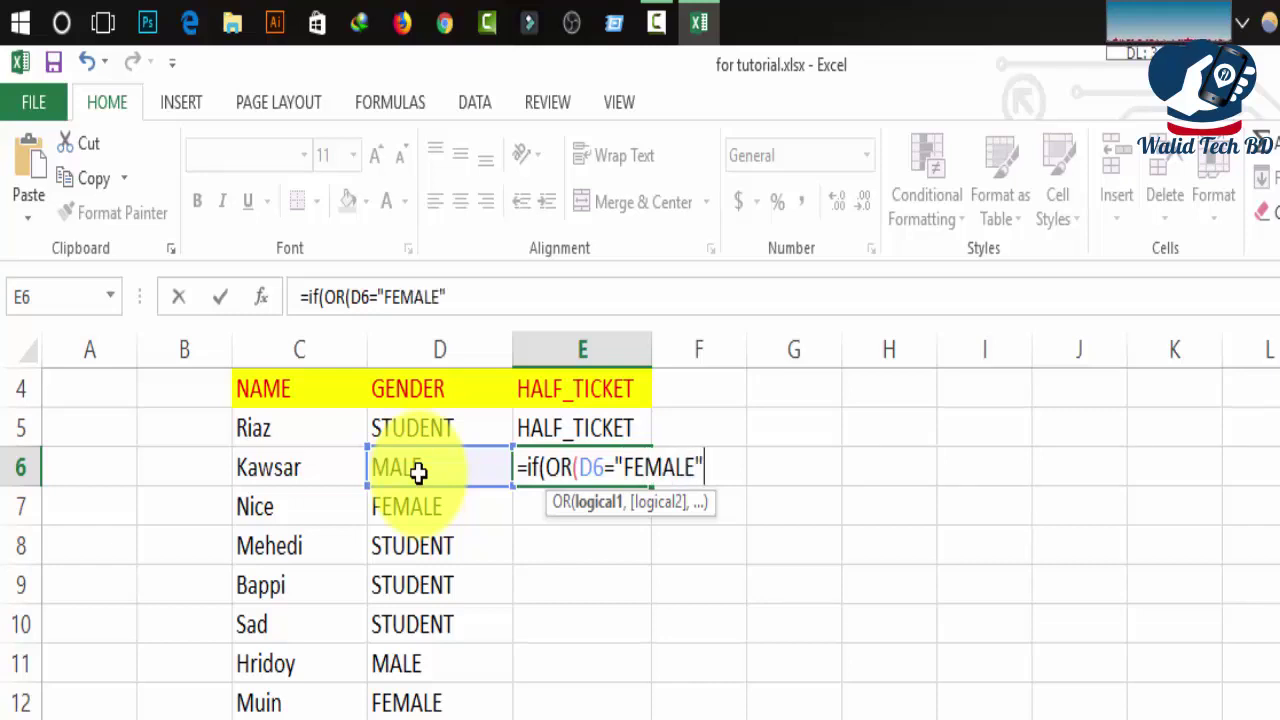
pyautogui.write(',')
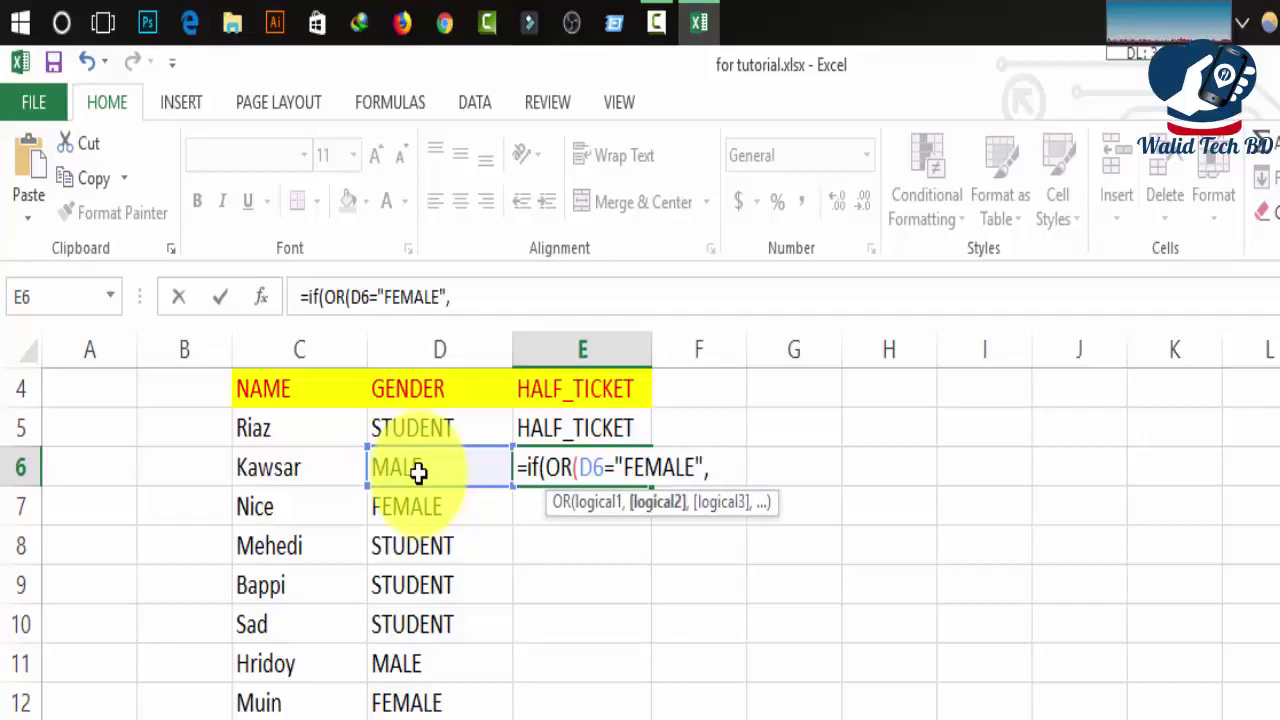
pyautogui.click(428, 468)
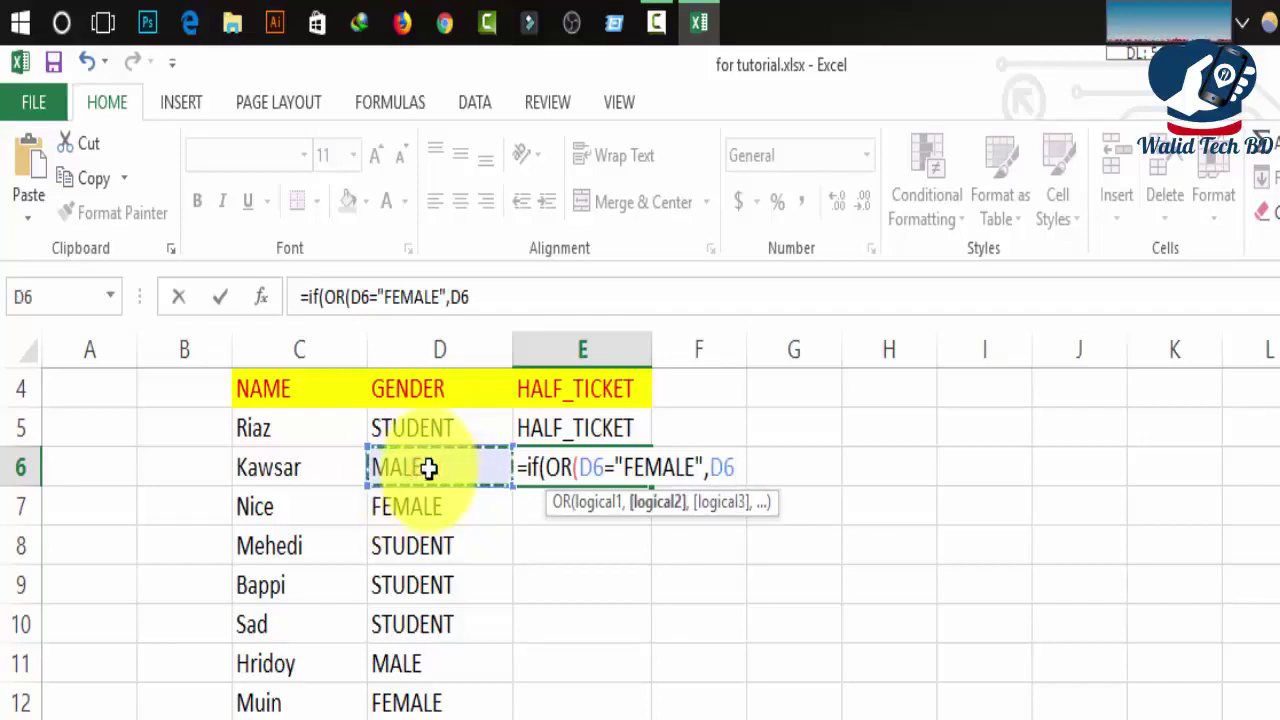
pyautogui.write('="S')
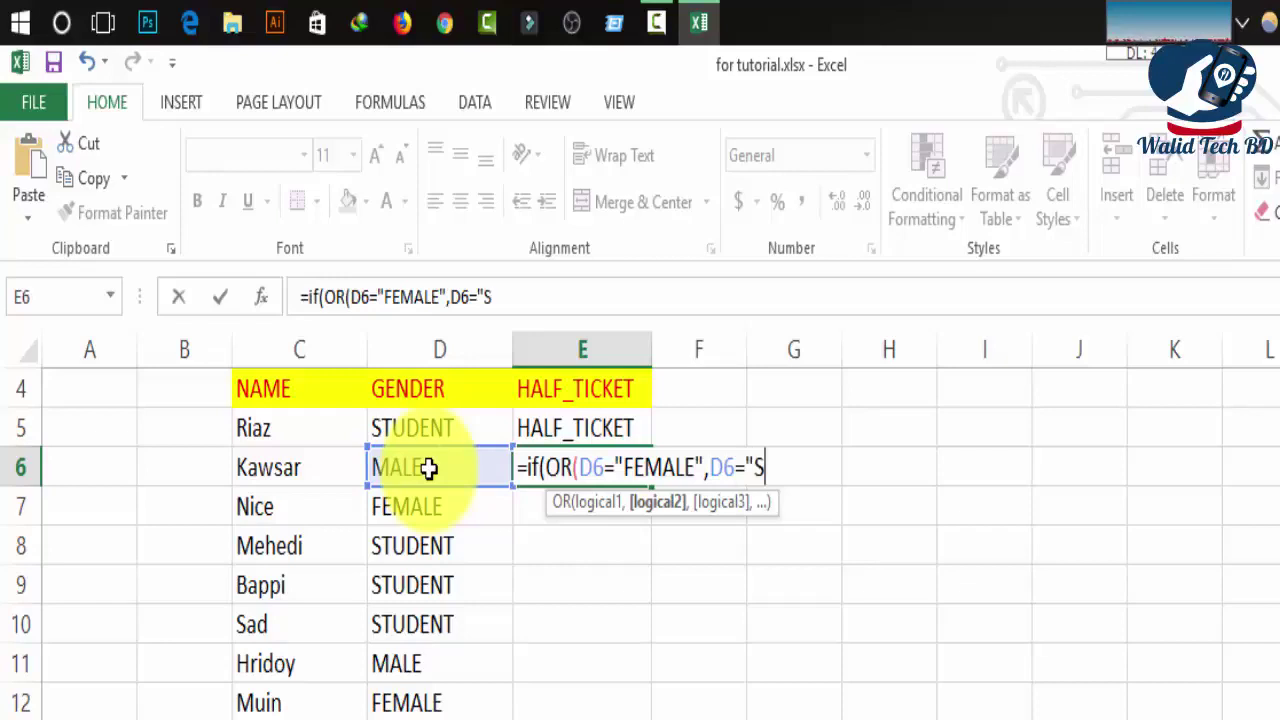
pyautogui.write('TUDENT')
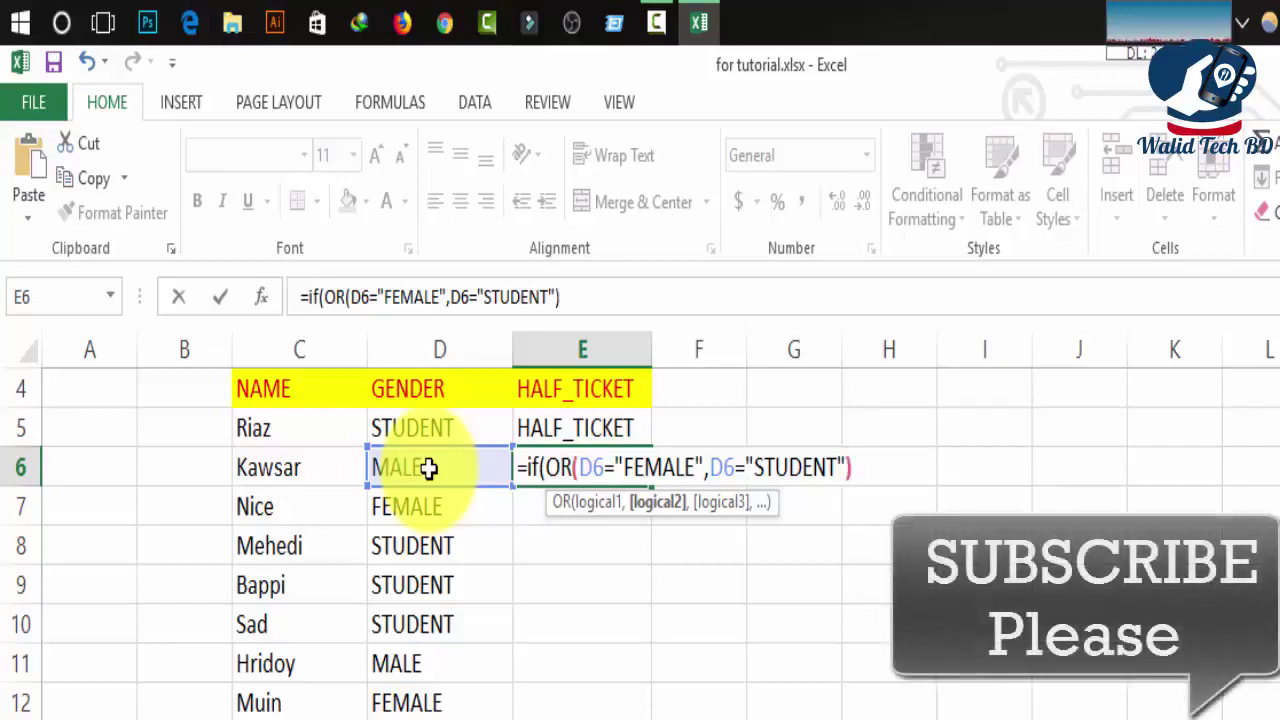
pyautogui.write(')')
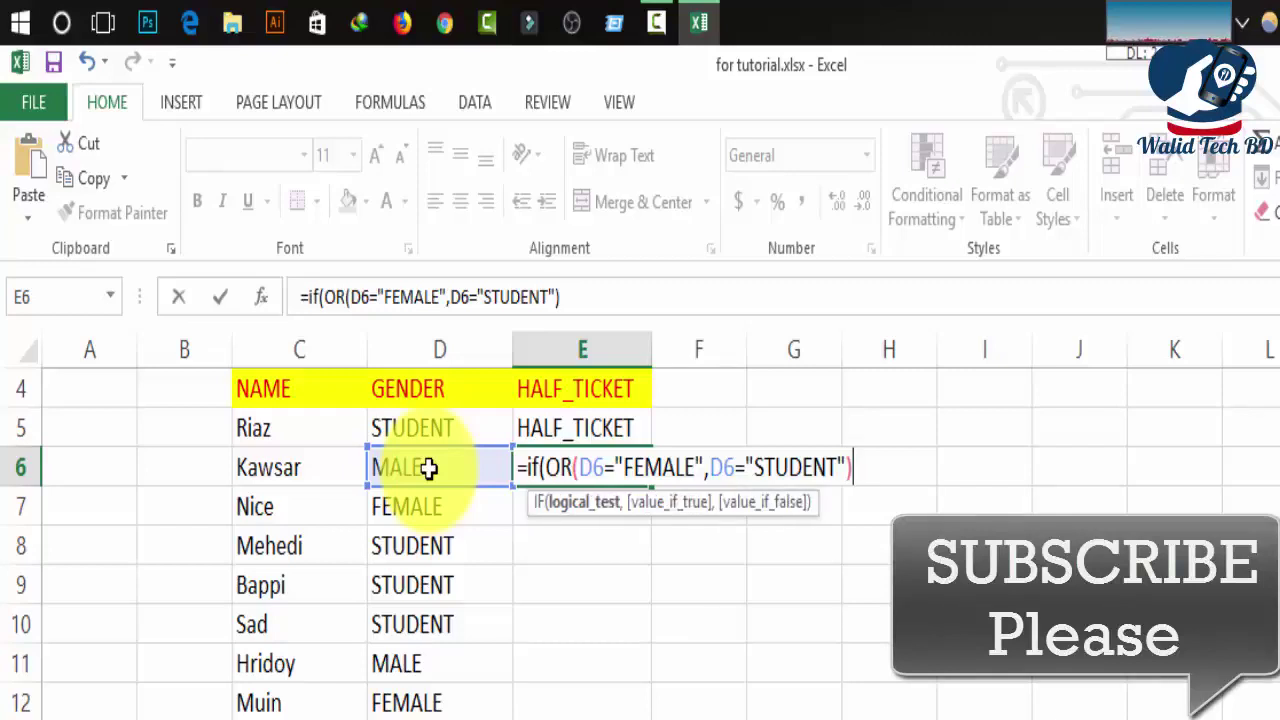
pyautogui.write(',')
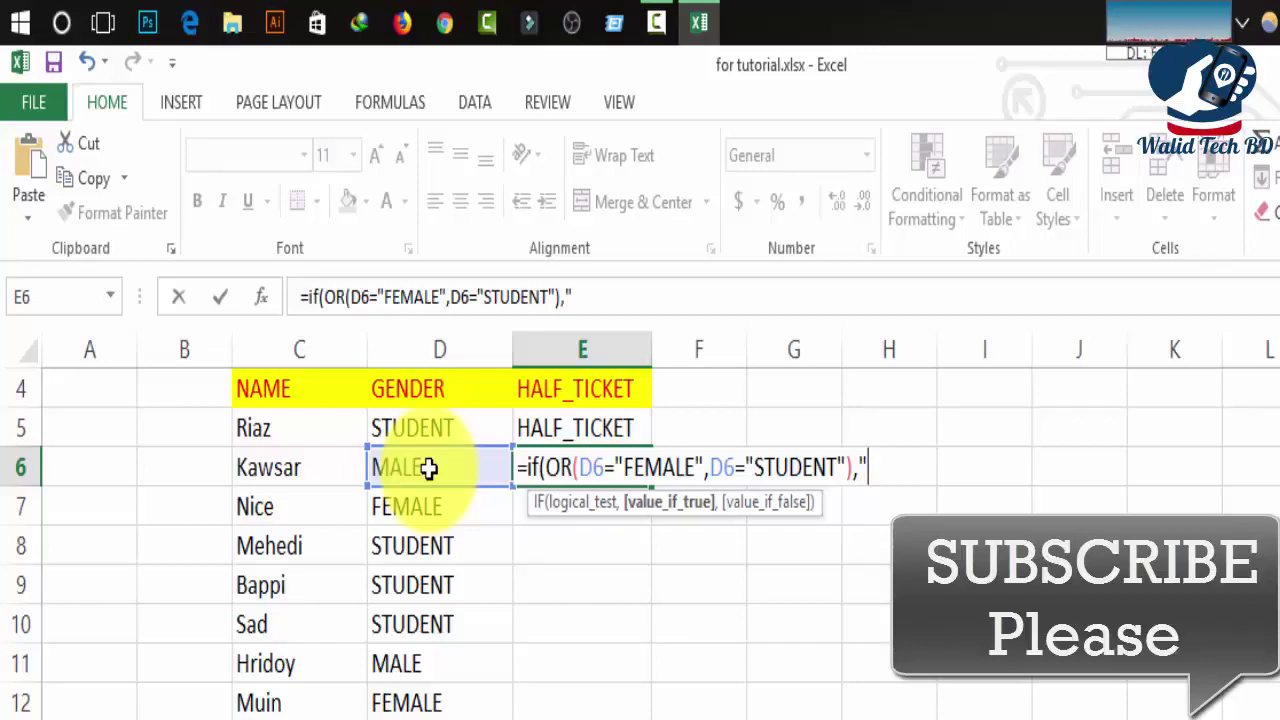
# Step: Add the results "HALF_TICKET" and "FUL_TICKET" and close the IF formula
pyautogui.write('HALF_TICKET')
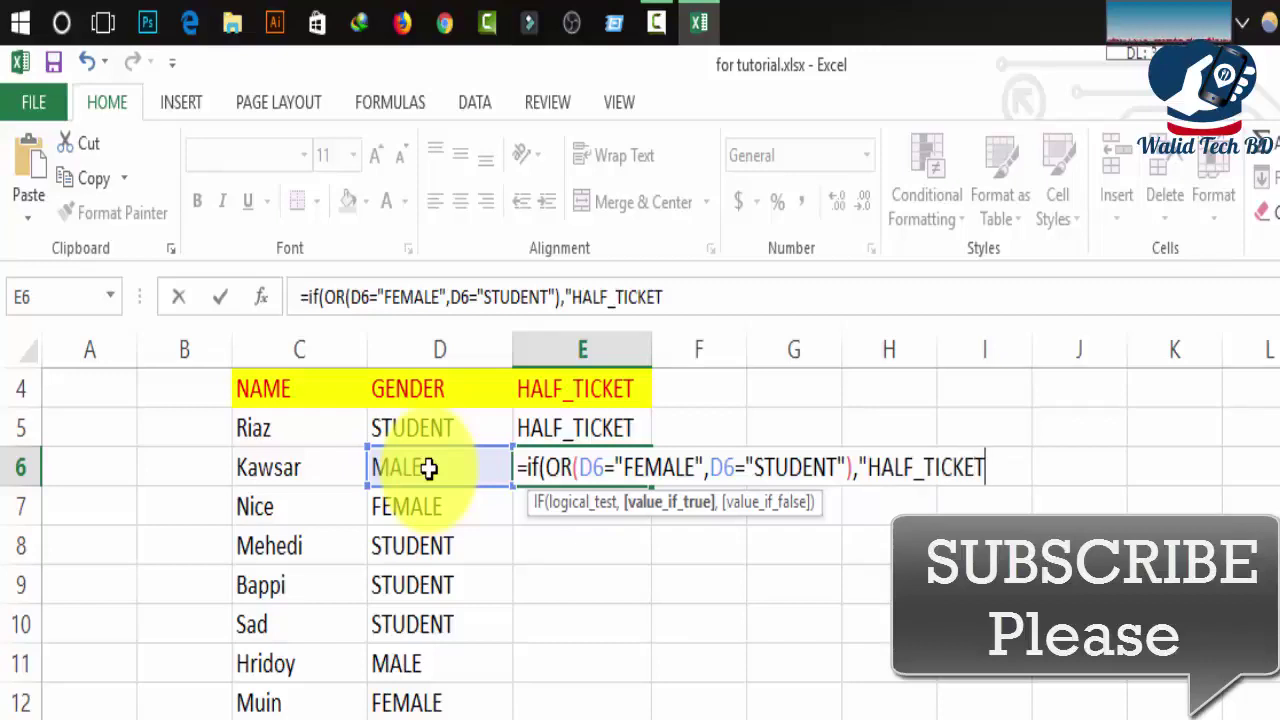
pyautogui.write('",')
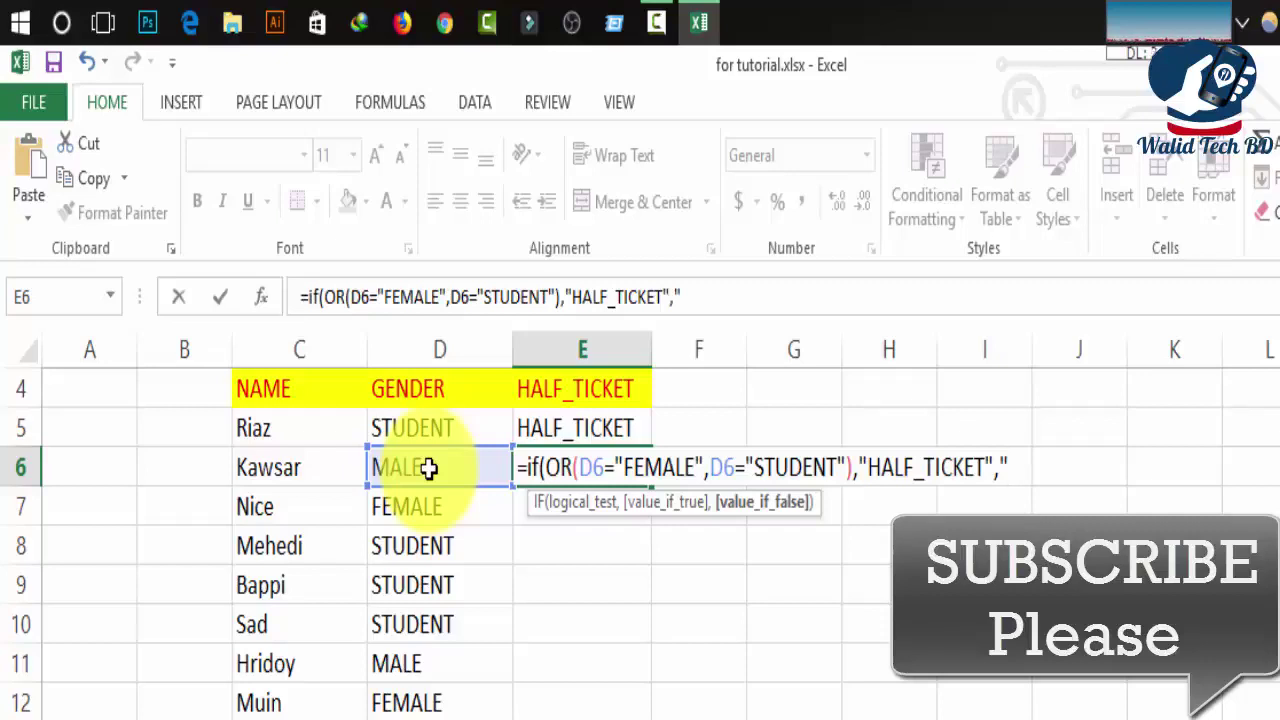
pyautogui.write('UL_TICKET"')
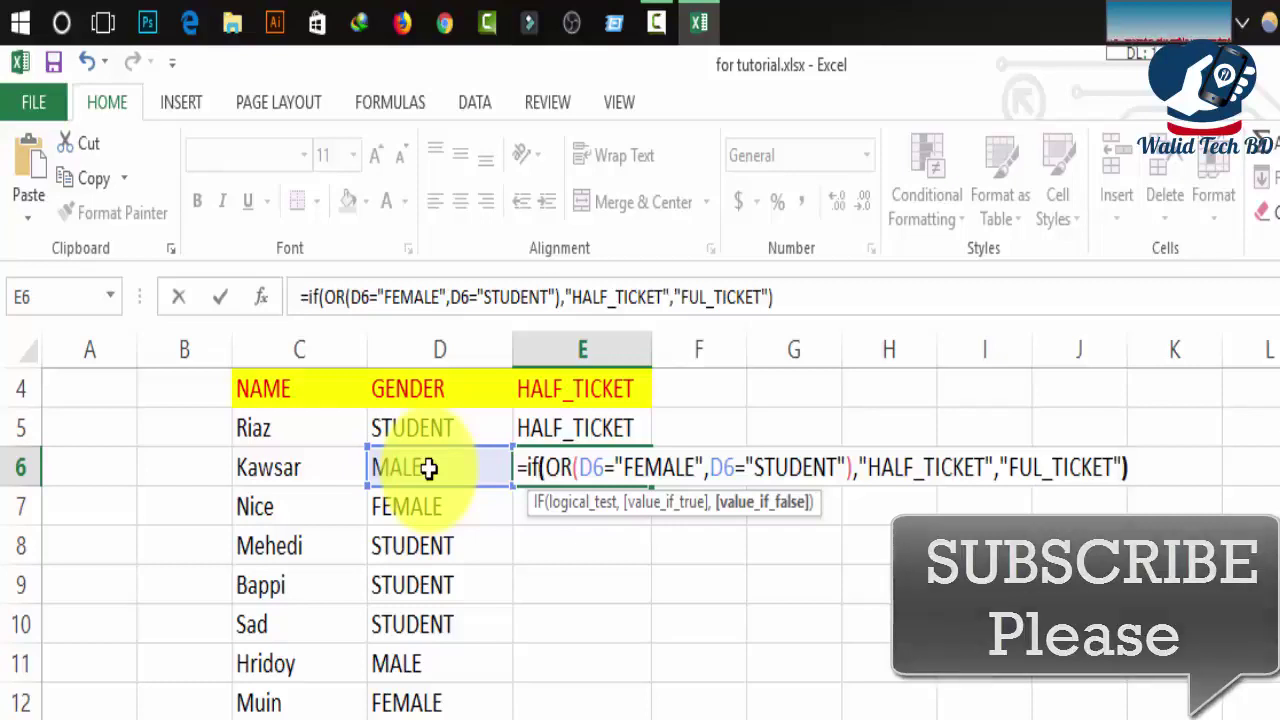
pyautogui.write(')')
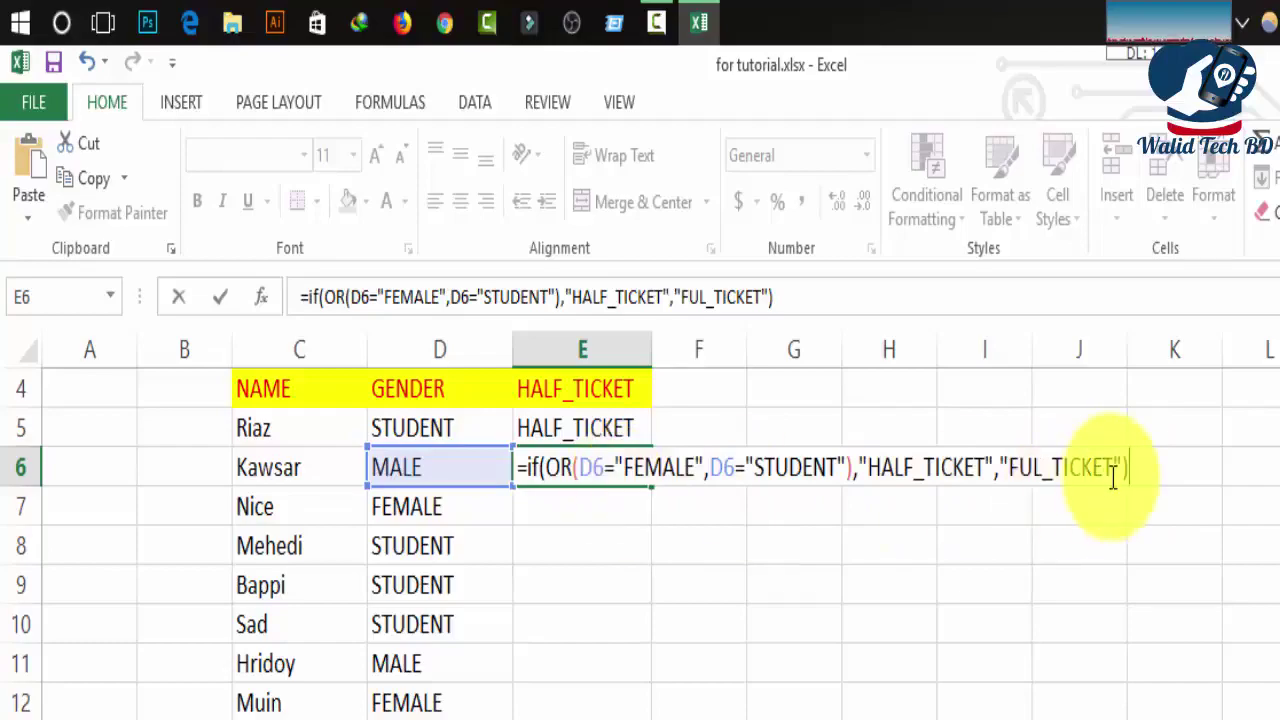
# Step: Enter E6's ticket formula and fill it down column E to row 20
pyautogui.press('Return')
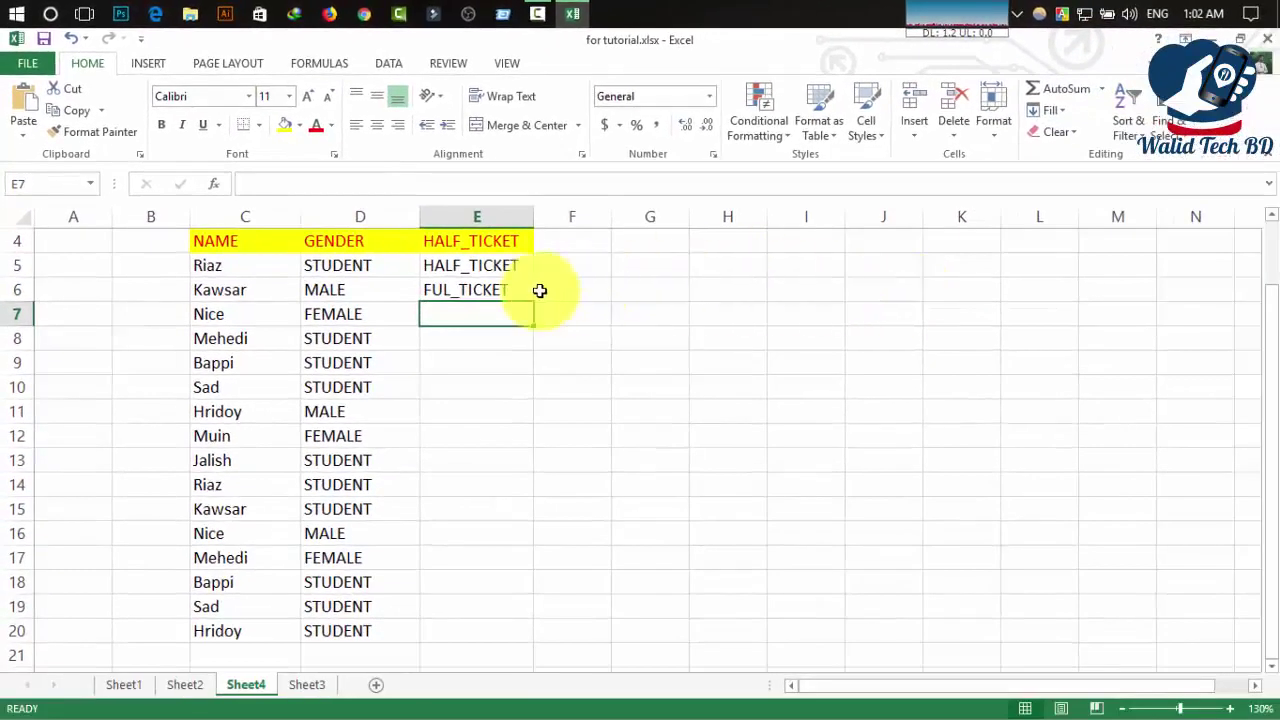
pyautogui.click(474, 290)
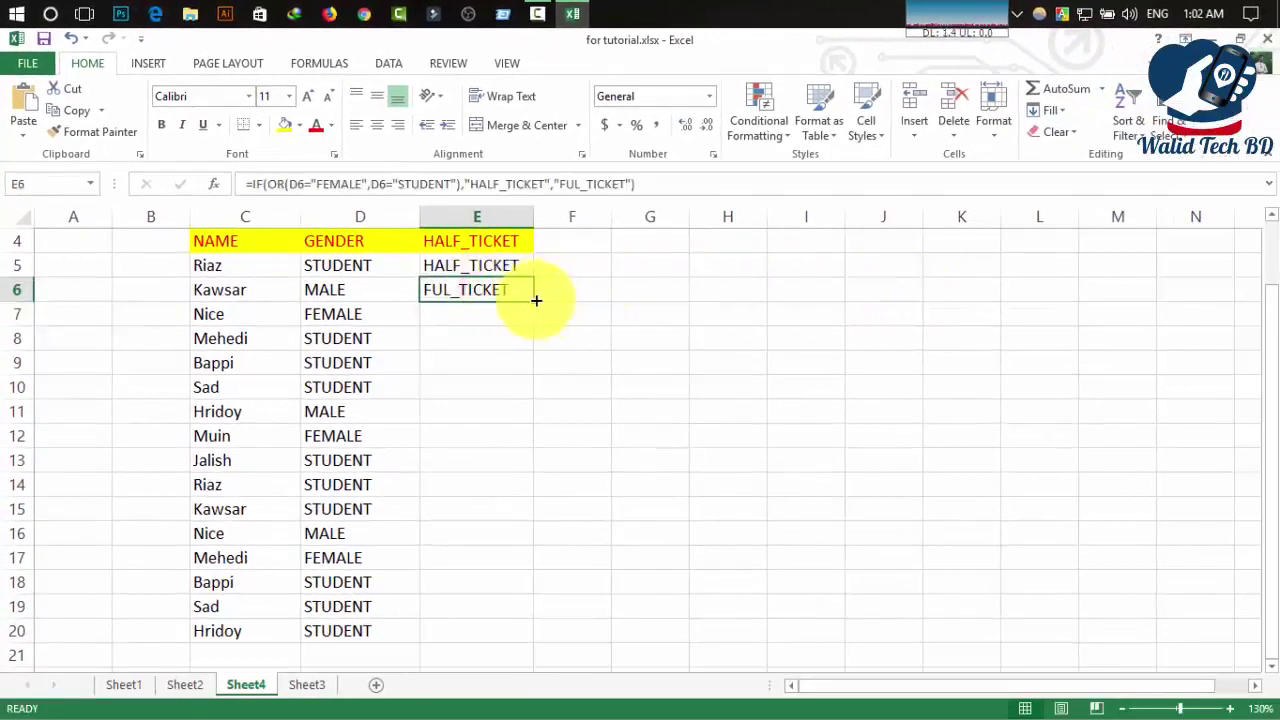
pyautogui.doubleClick(532, 300)
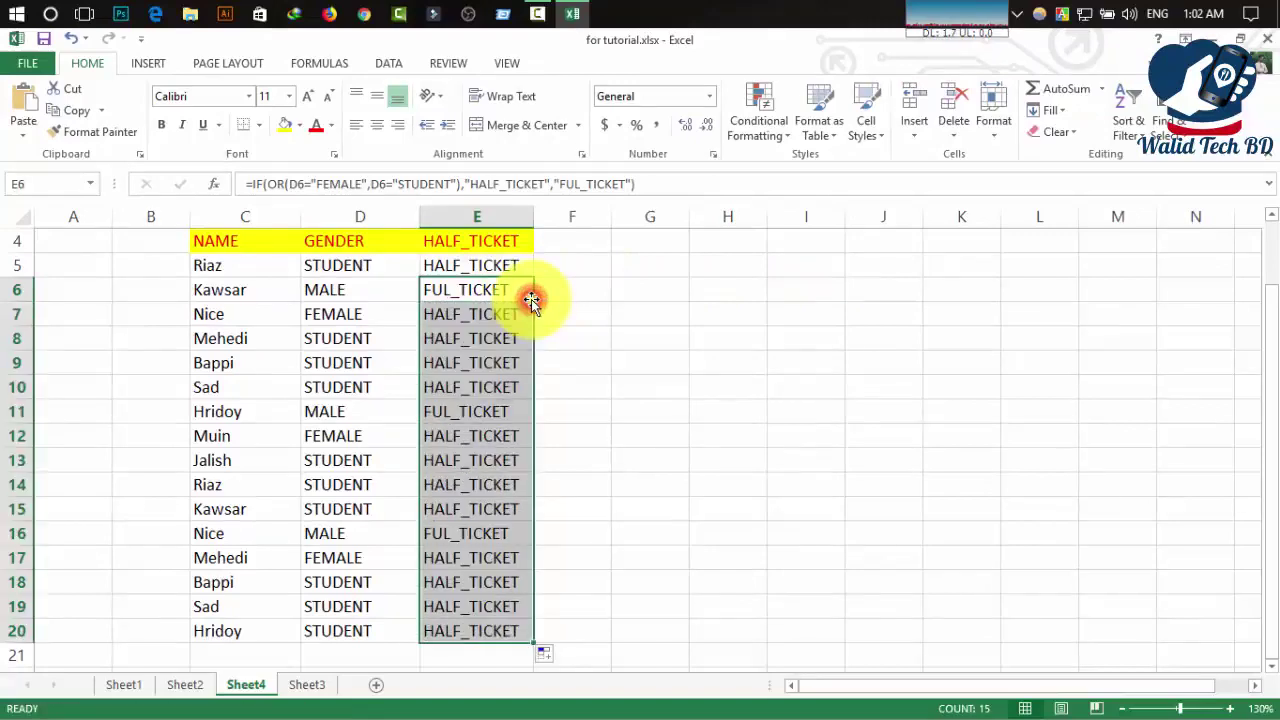
# Step: Check the filled ticket results against the genders in rows 7 to 11
pyautogui.click(502, 445)
pyautogui.click(478, 338)
pyautogui.click(325, 314)
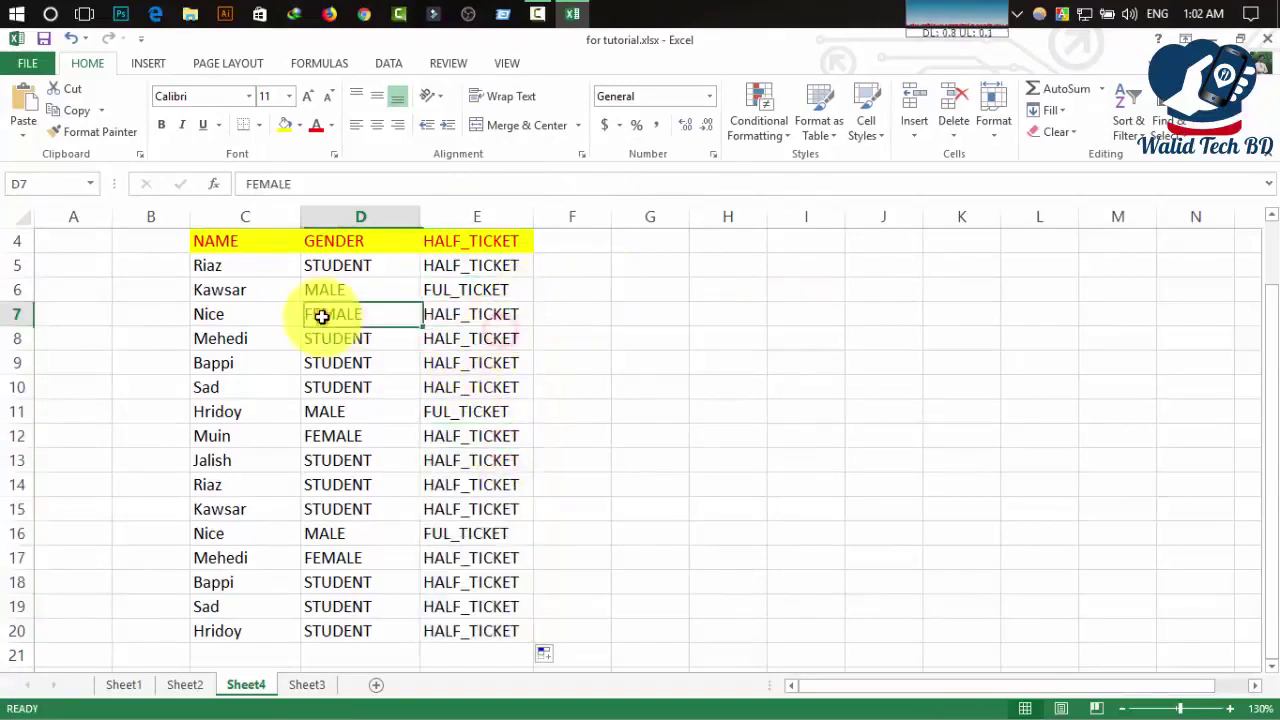
pyautogui.click(343, 338)
pyautogui.click(462, 316)
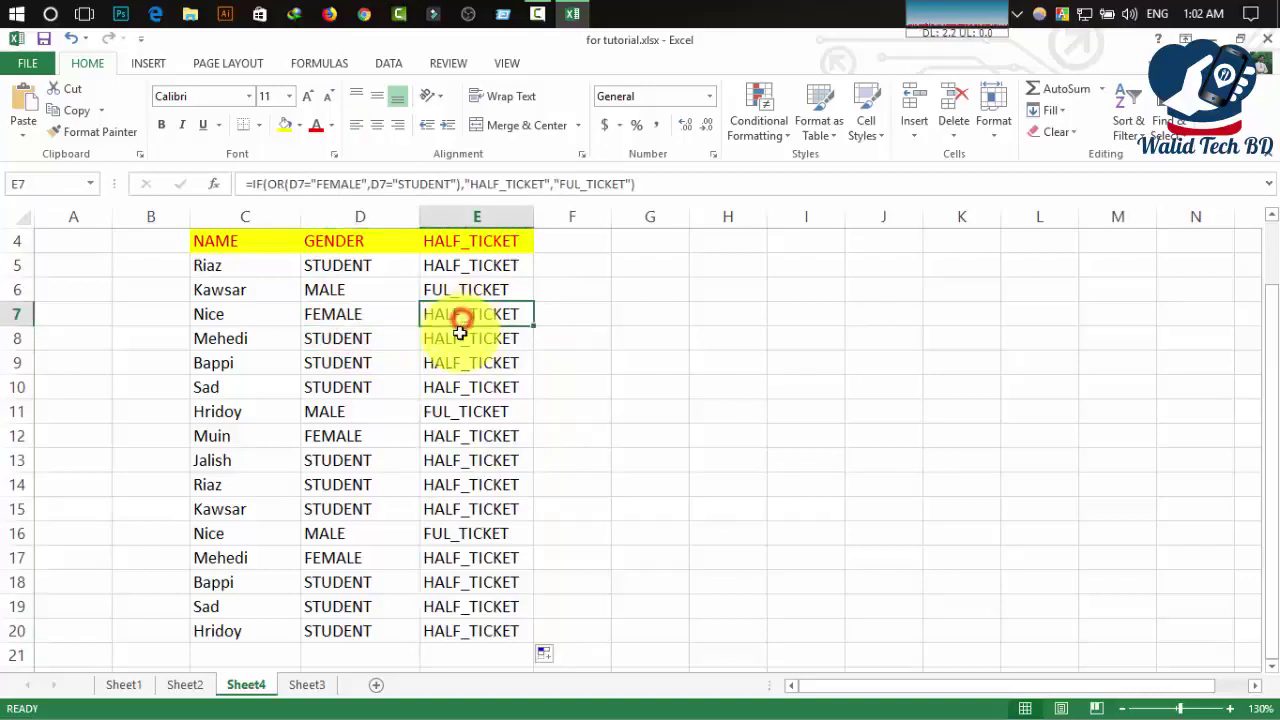
pyautogui.click(455, 342)
pyautogui.click(449, 385)
pyautogui.click(346, 412)
pyautogui.hotkey('ctrl', 'c')
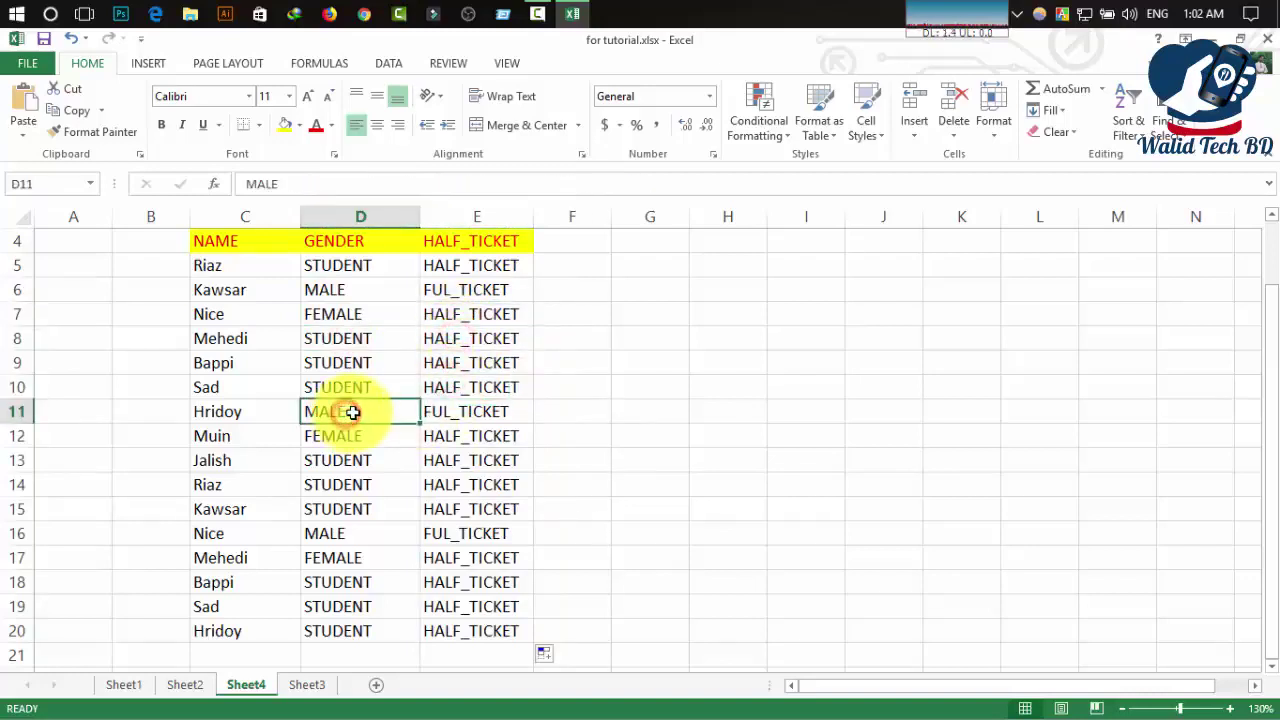
# Step: Check the genders and FUL_TICKET results in rows 16, 19, 9, 6 and 11
pyautogui.click(355, 535)
pyautogui.click(457, 534)
pyautogui.click(355, 606)
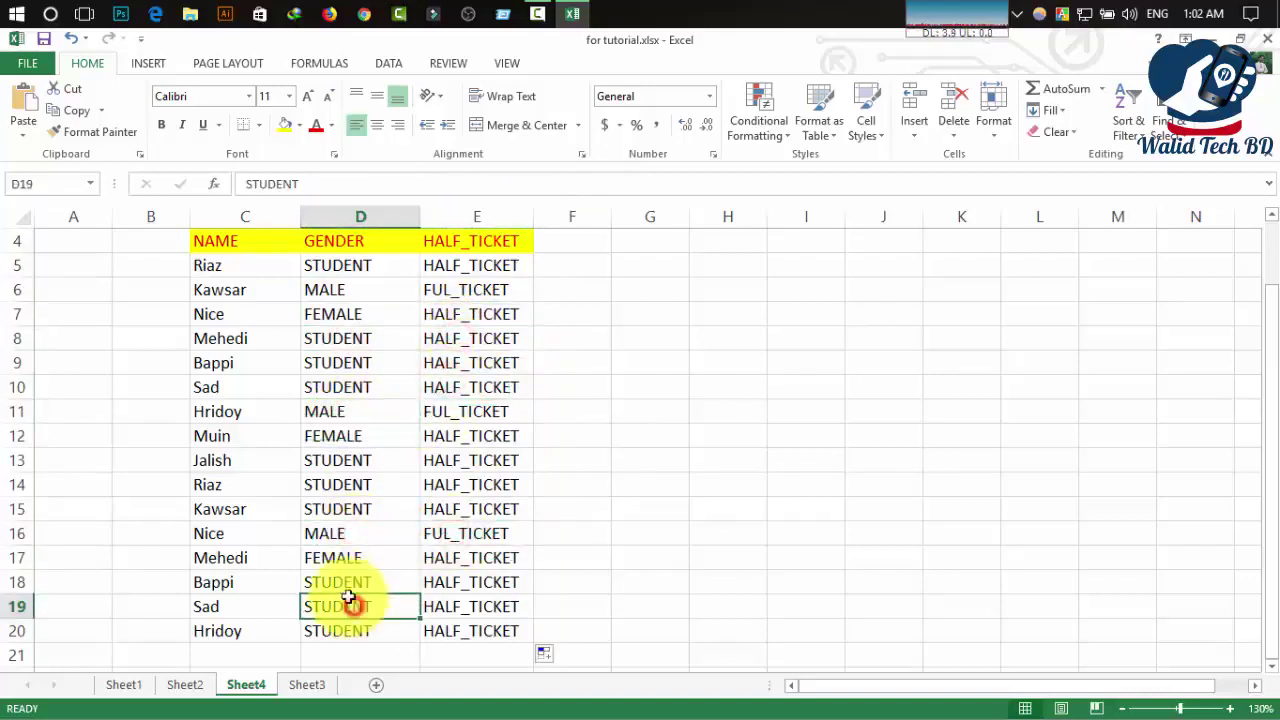
pyautogui.click(361, 363)
pyautogui.click(351, 290)
pyautogui.click(545, 290)
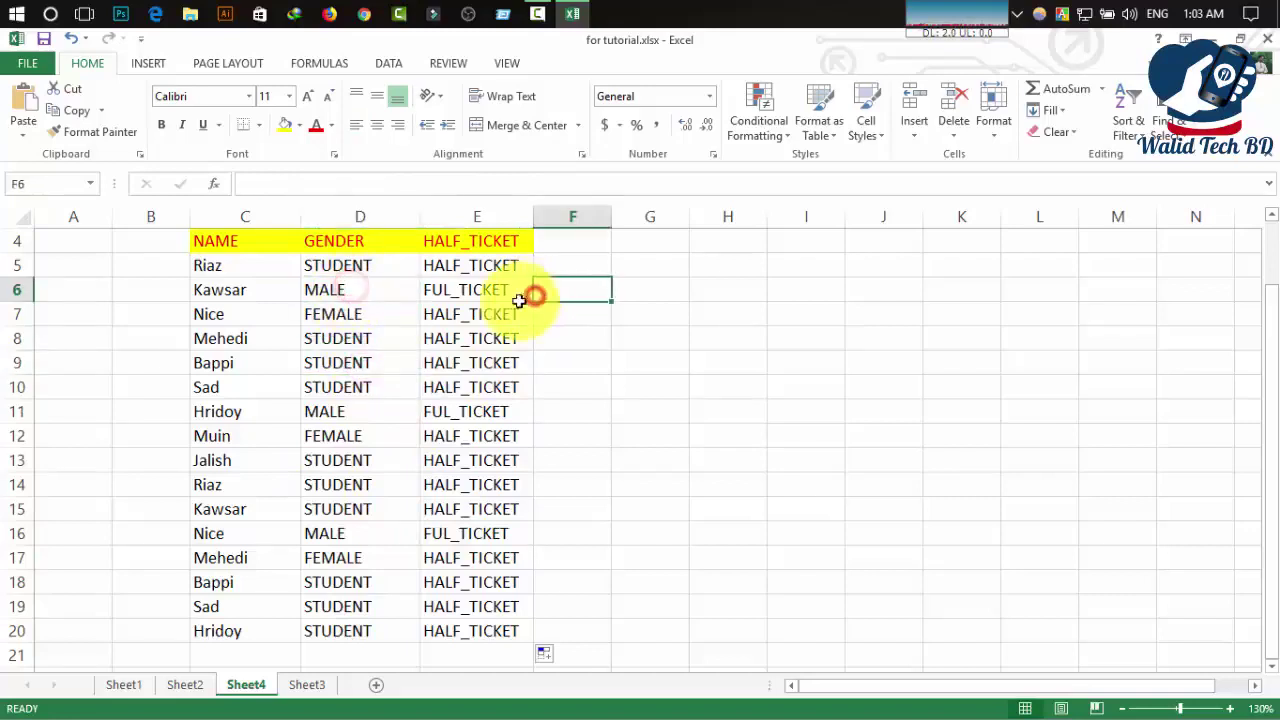
pyautogui.click(484, 290)
pyautogui.click(478, 408)
# Step: Inspect the copied formulas in E7 to E11, then go to Sheet1's voter table
pyautogui.click(486, 314)
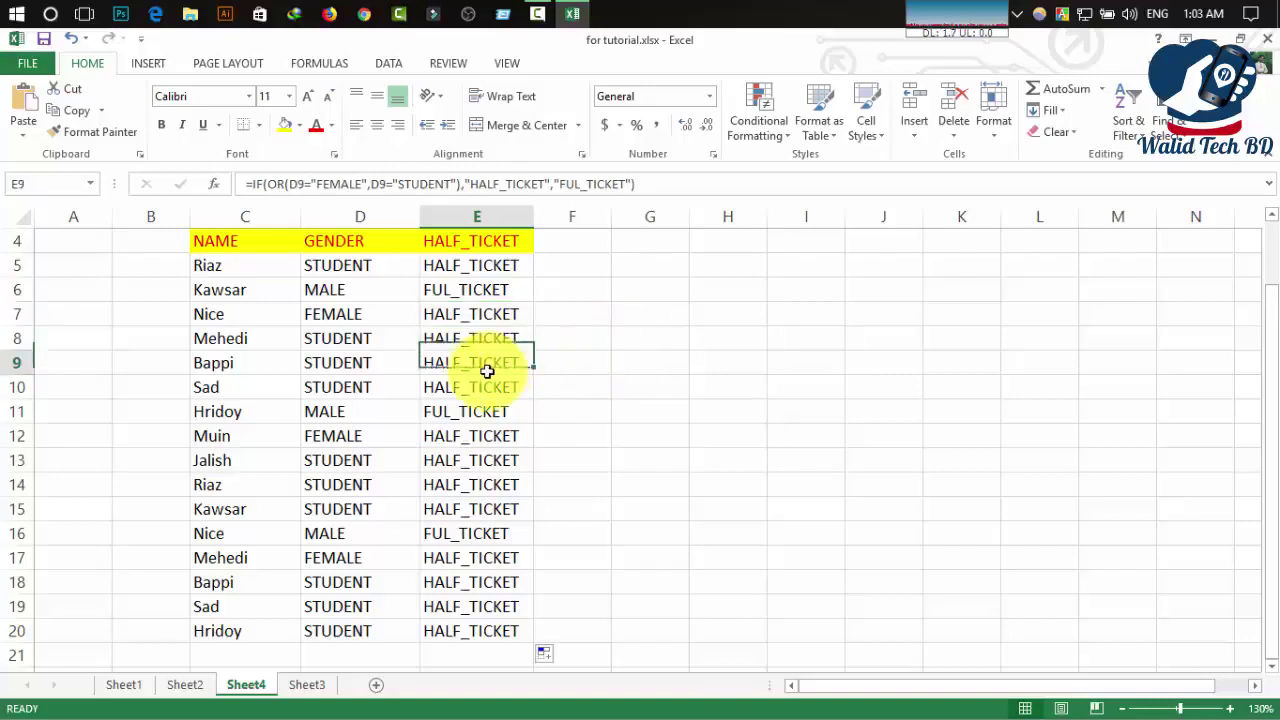
pyautogui.click(479, 338)
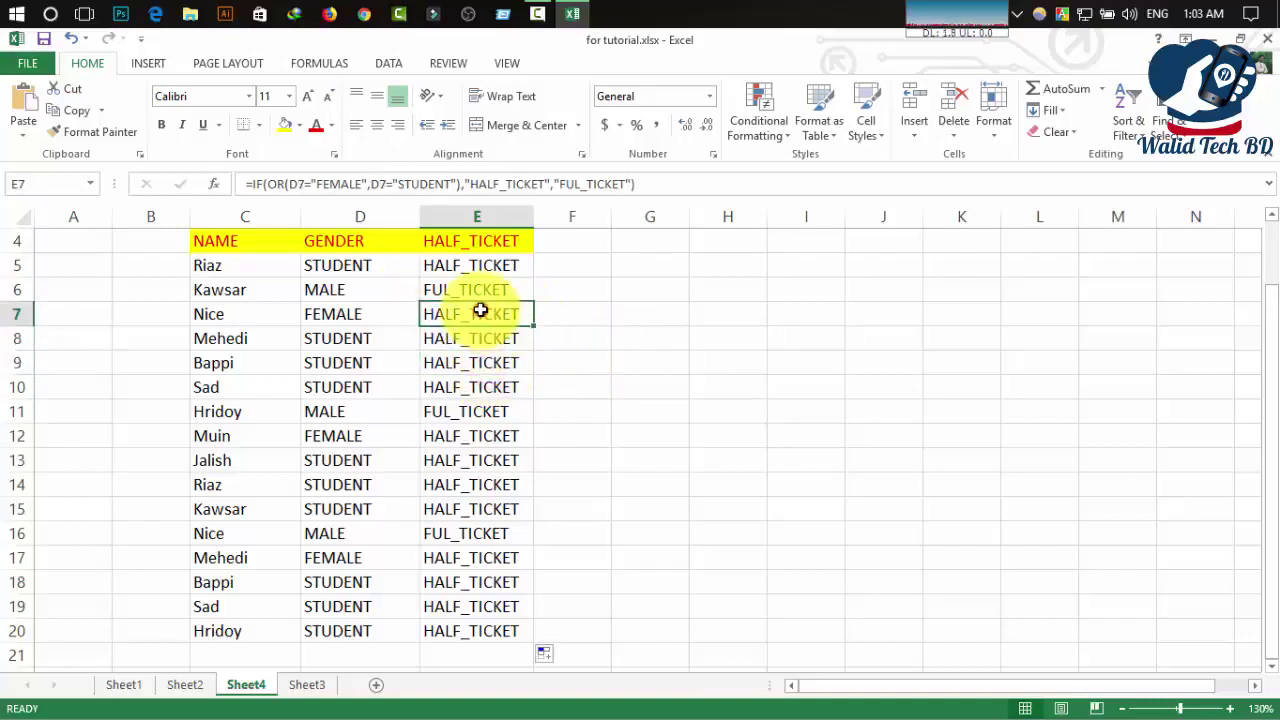
pyautogui.click(495, 411)
pyautogui.click(500, 360)
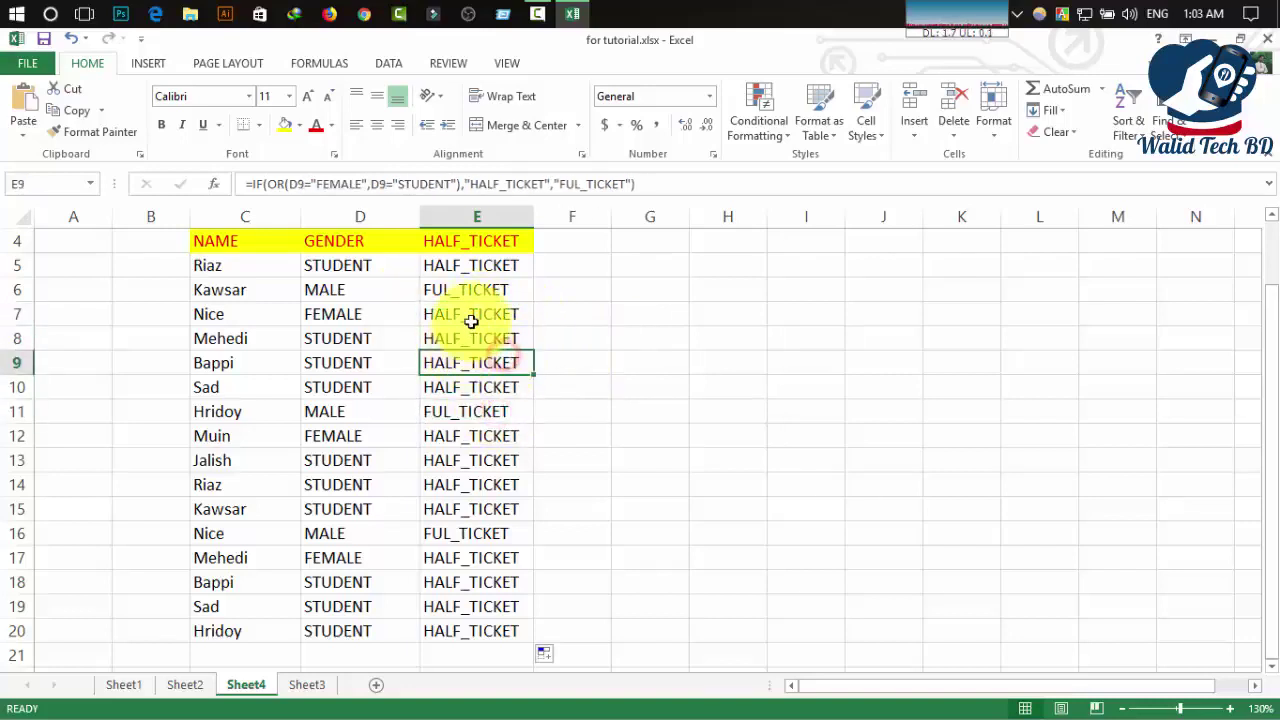
pyautogui.click(471, 321)
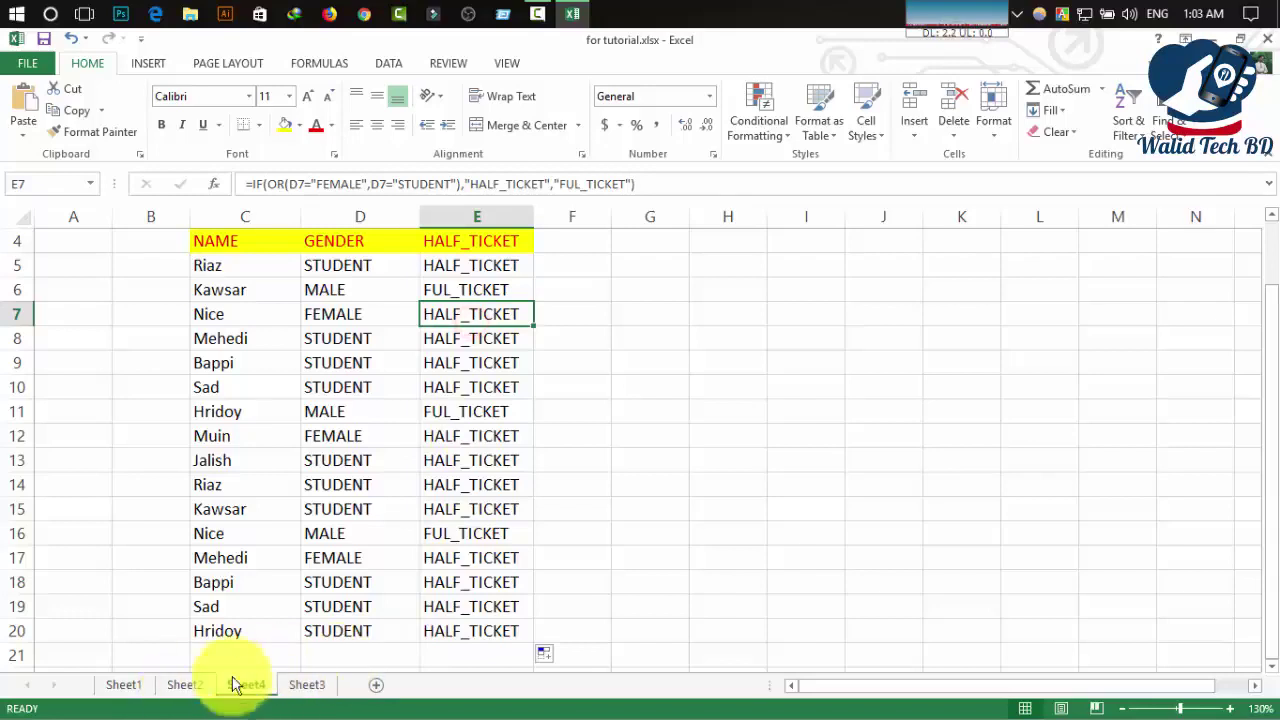
pyautogui.click(125, 684)
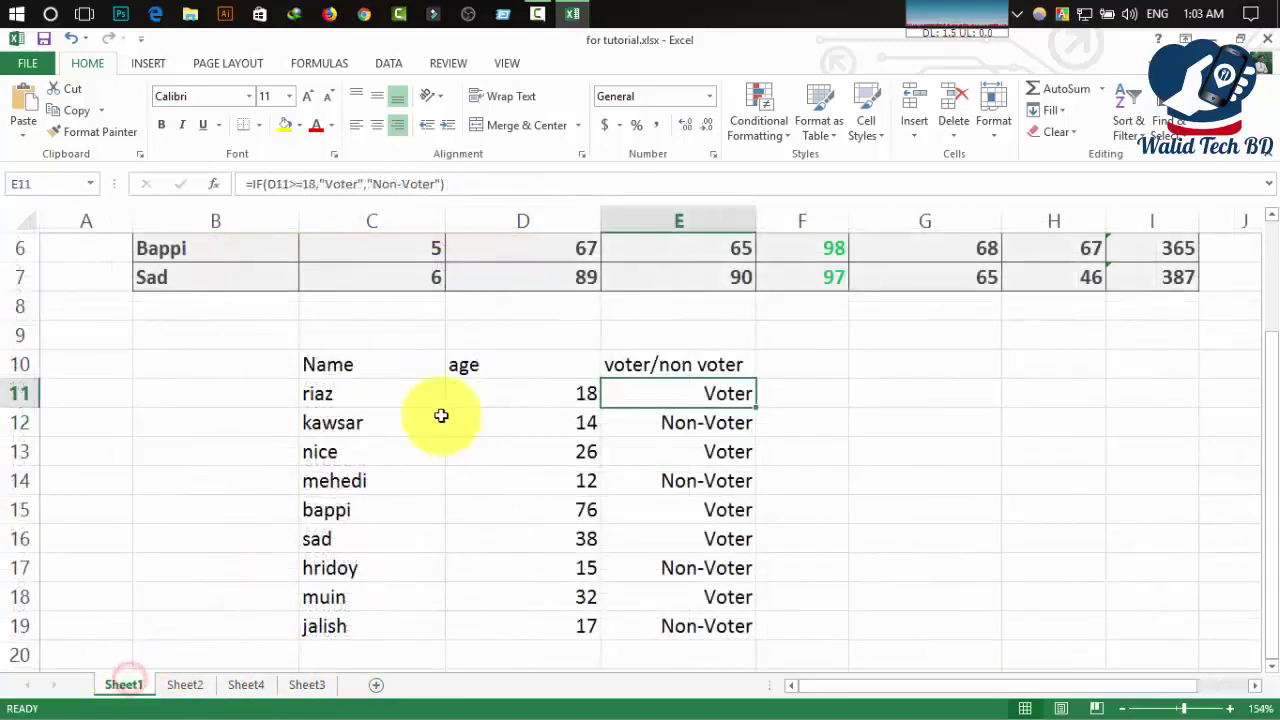
# Step: View Sheet2's voter table, then return to Sheet4 and review the ticket results
pyautogui.click(186, 684)
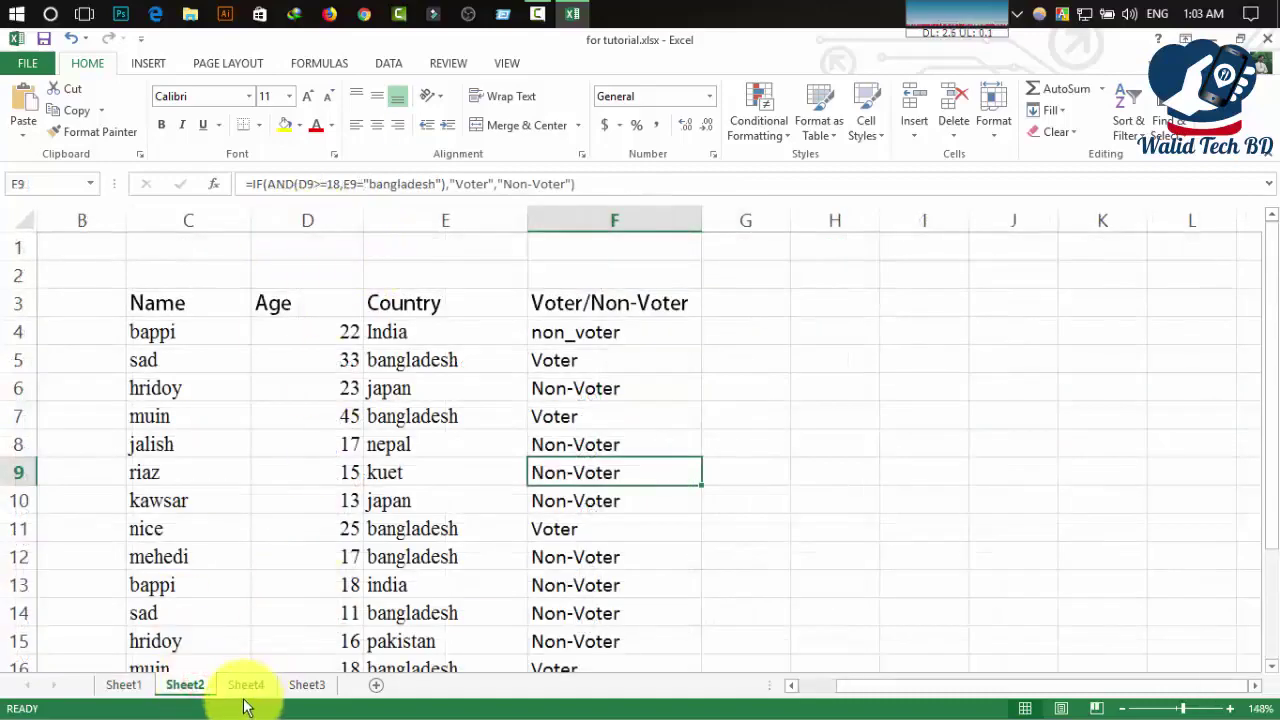
pyautogui.click(246, 685)
pyautogui.click(500, 411)
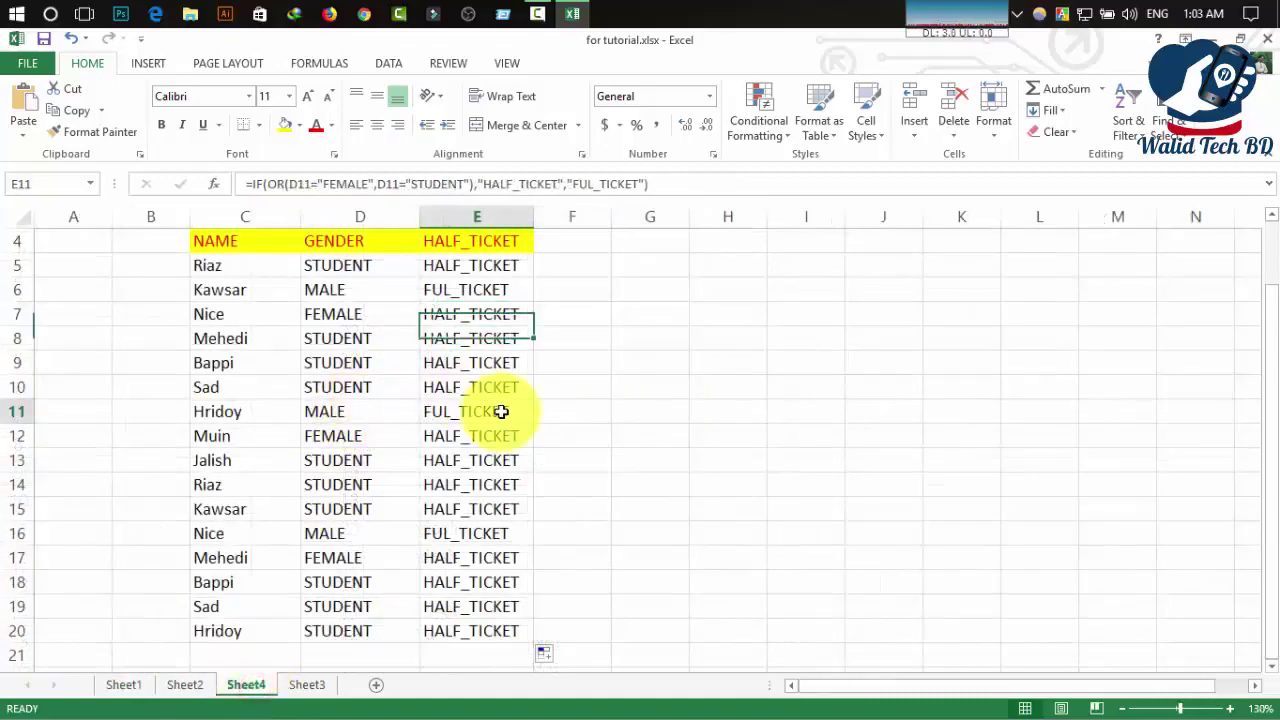
pyautogui.click(579, 331)
pyautogui.click(577, 440)
pyautogui.click(570, 284)
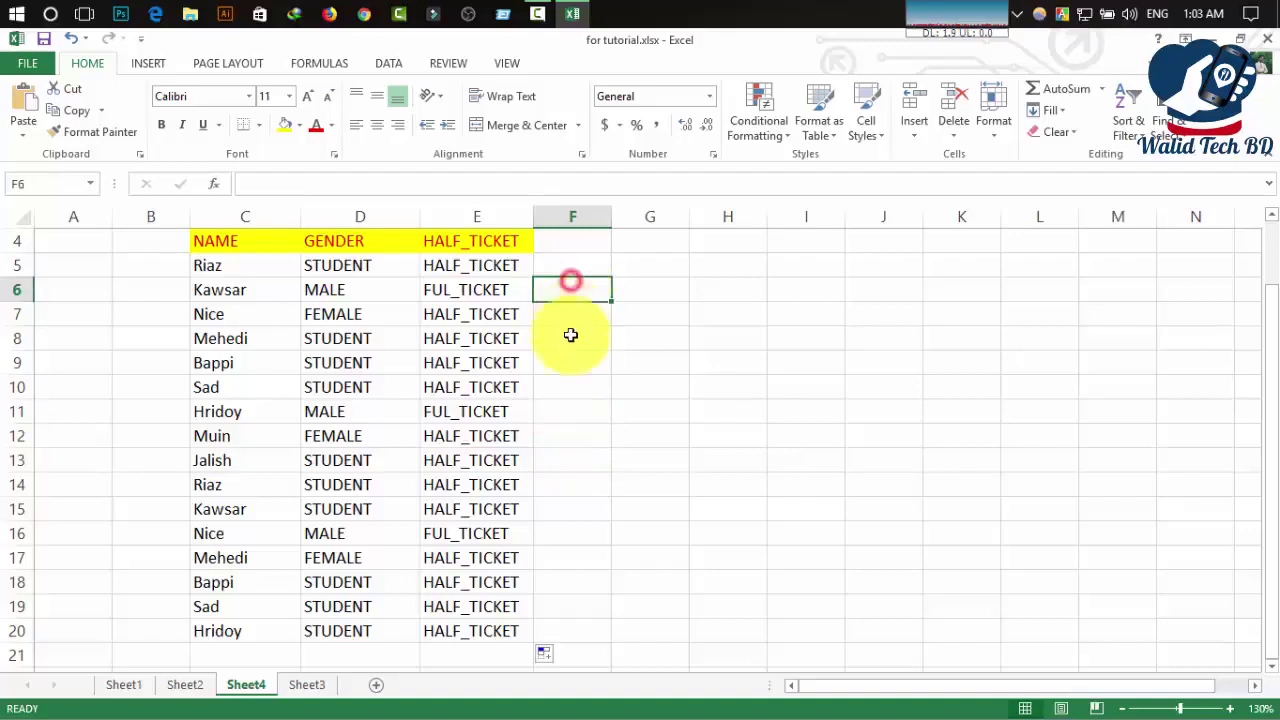
pyautogui.click(570, 358)
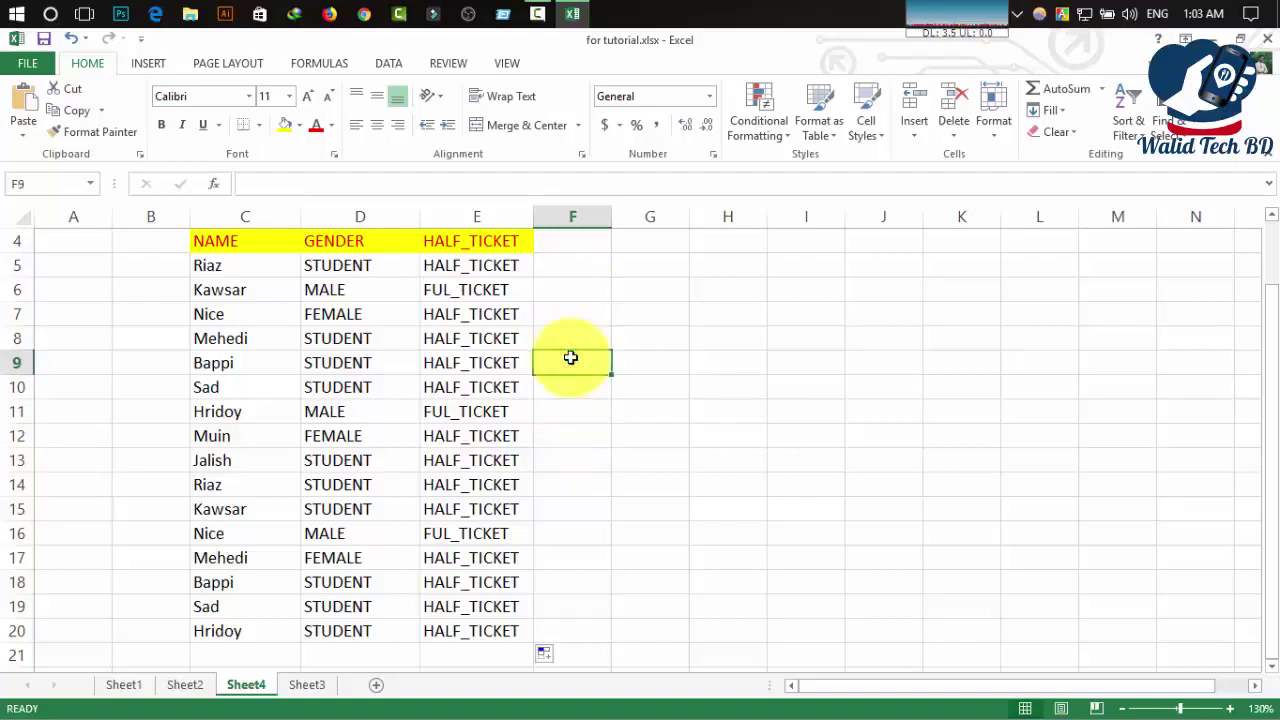